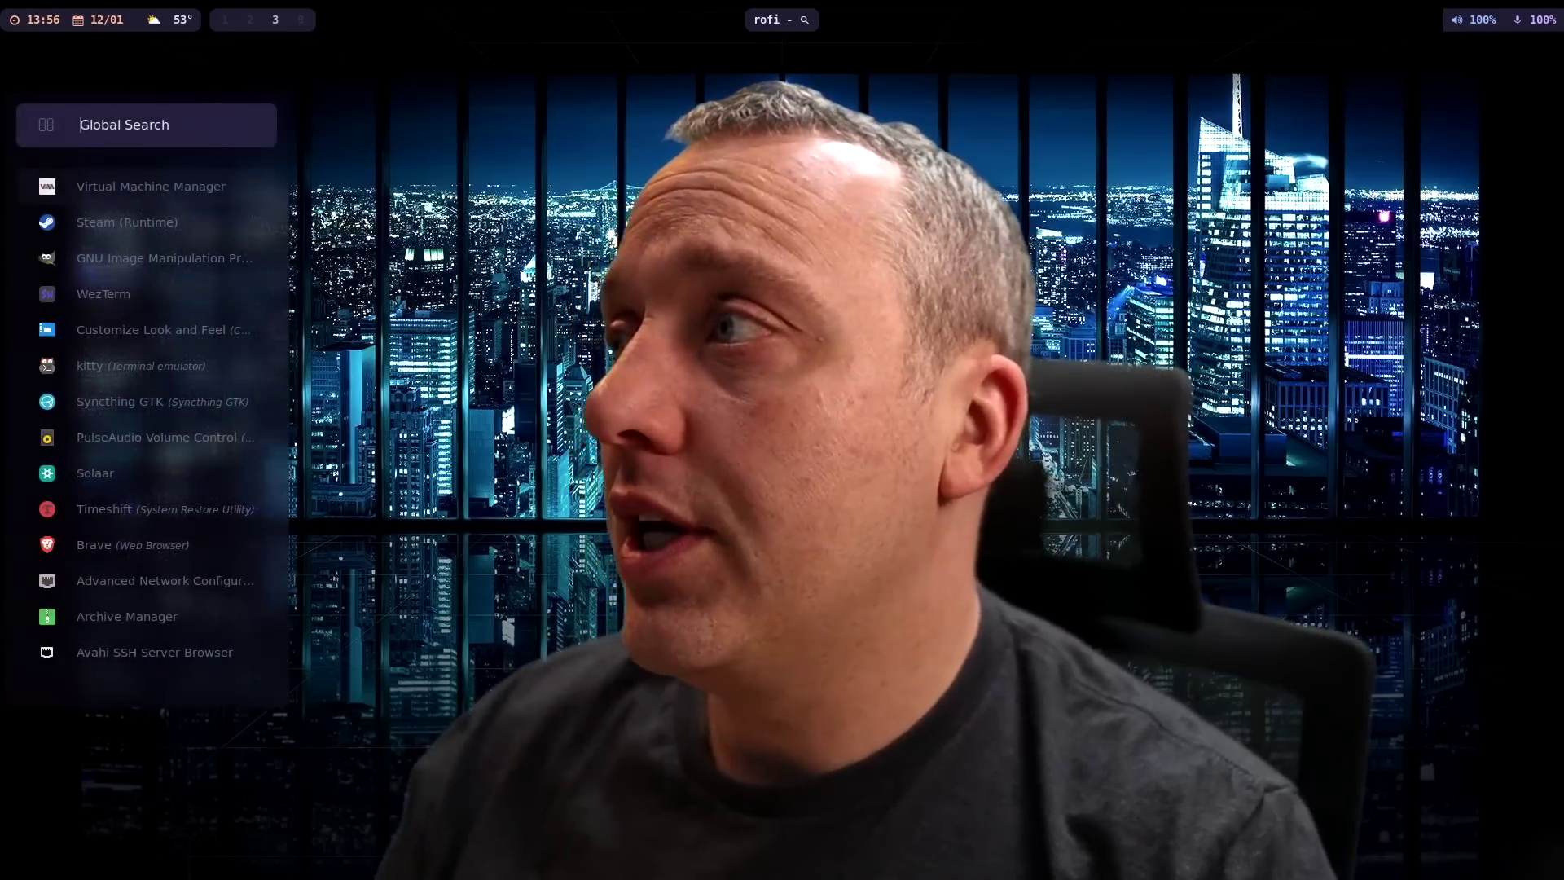
Launch Steam by searching 'steam' in rofi's Global Search
{"action": "type", "text": "steam"}
{"action": "key", "text": "Return"}
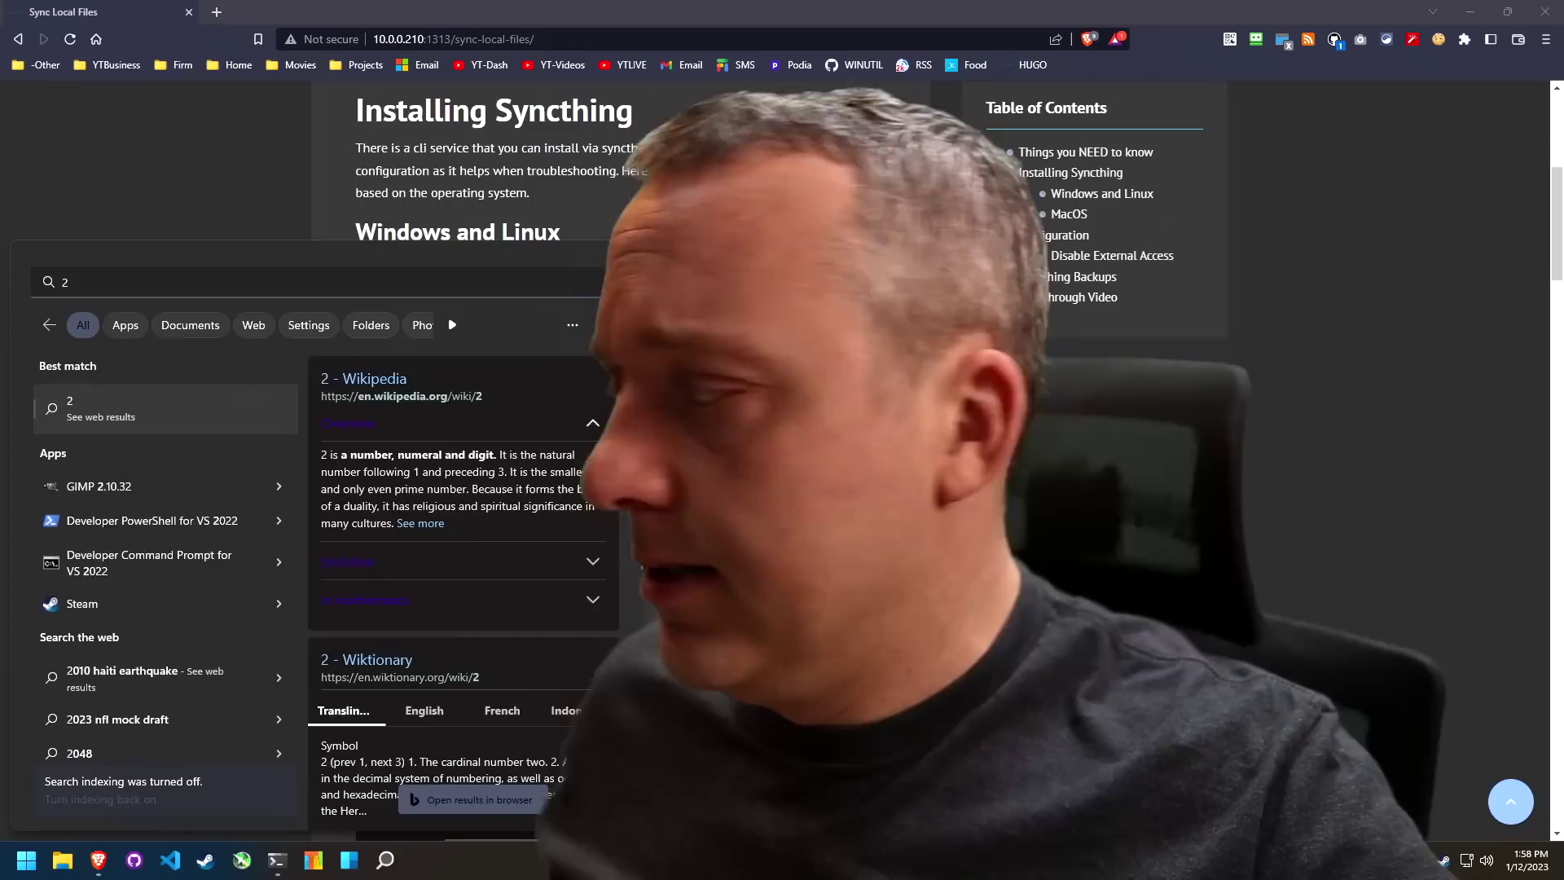
Open the guide's github.com/kozec/syncthing-gtk/releases link in a new Brave tab and view it
{"action": "left_click", "coordinate": [655, 304]}
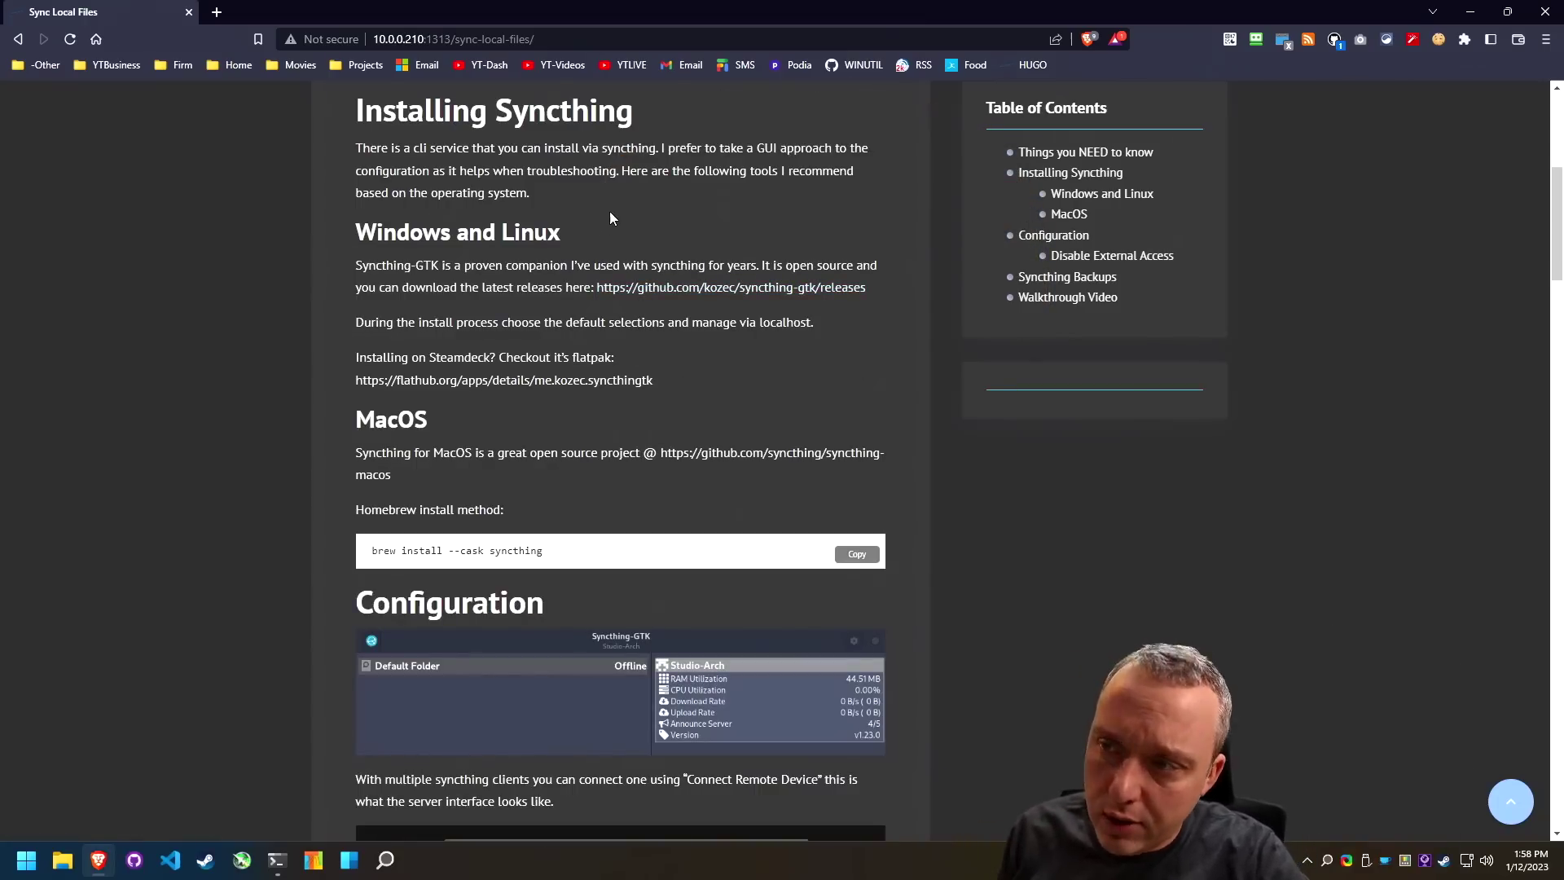
{"action": "middle_click", "coordinate": [702, 293]}
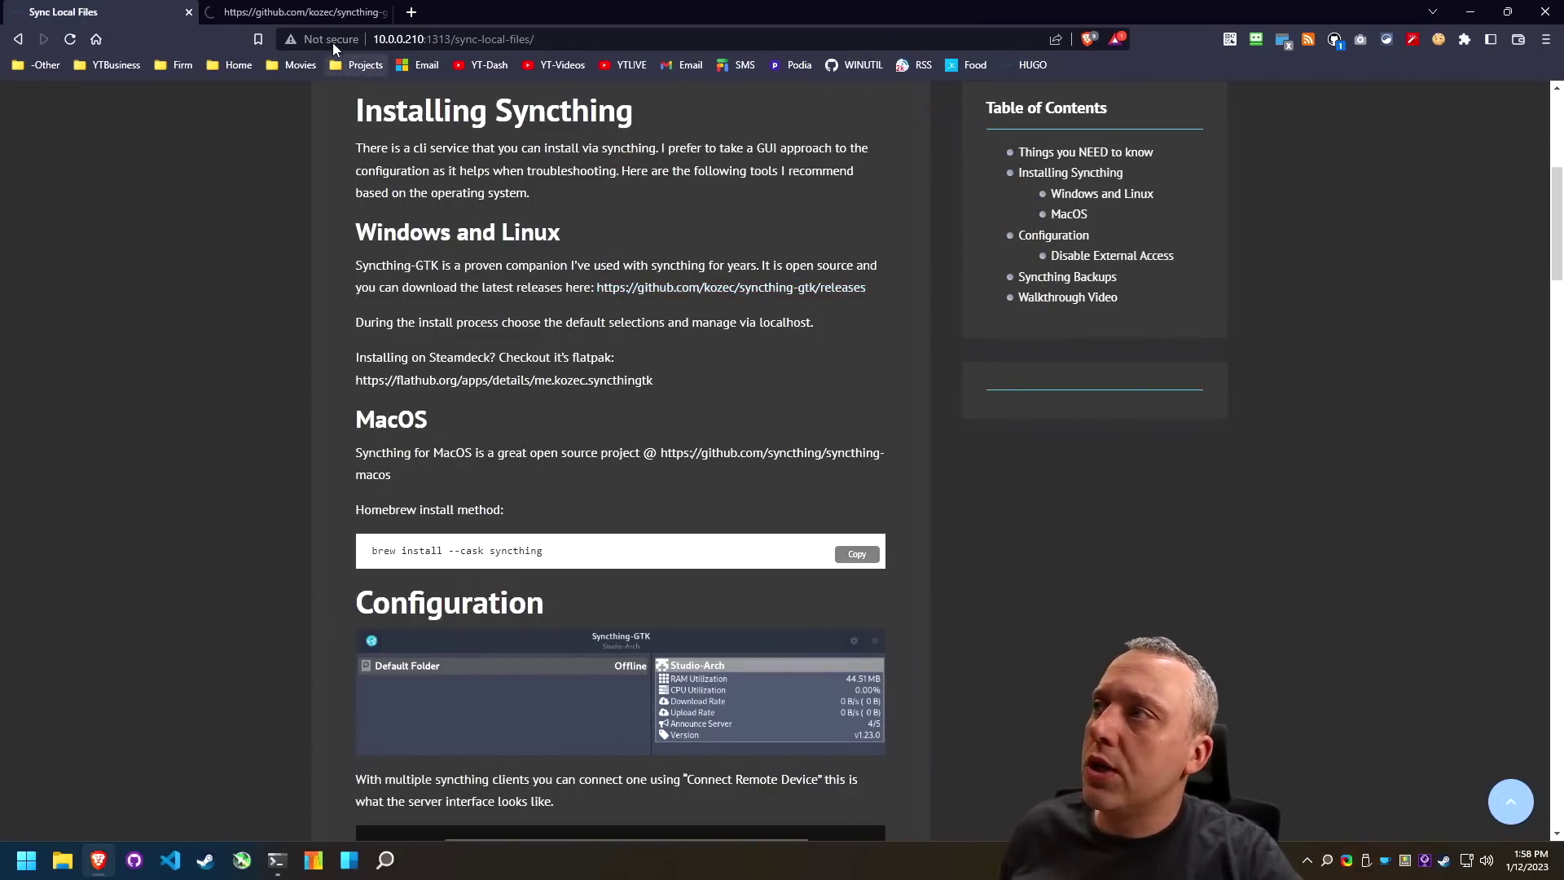
{"action": "left_click", "coordinate": [326, 12]}
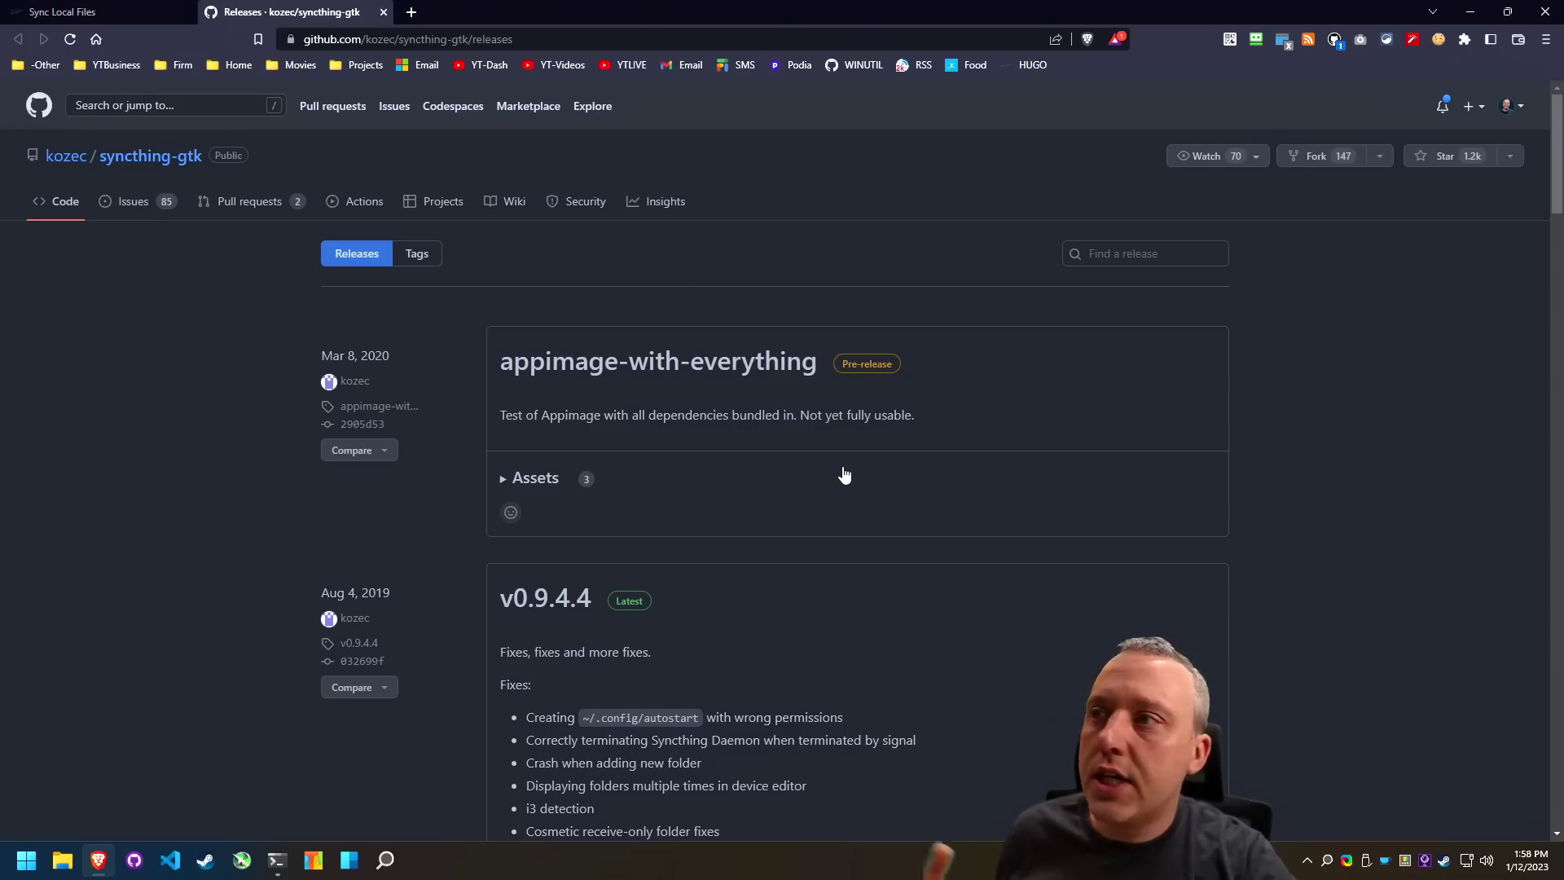
Install SyncTrayzor in PowerShell with 'winget install synctrayzor', then close the terminal
{"action": "left_click", "coordinate": [278, 860]}
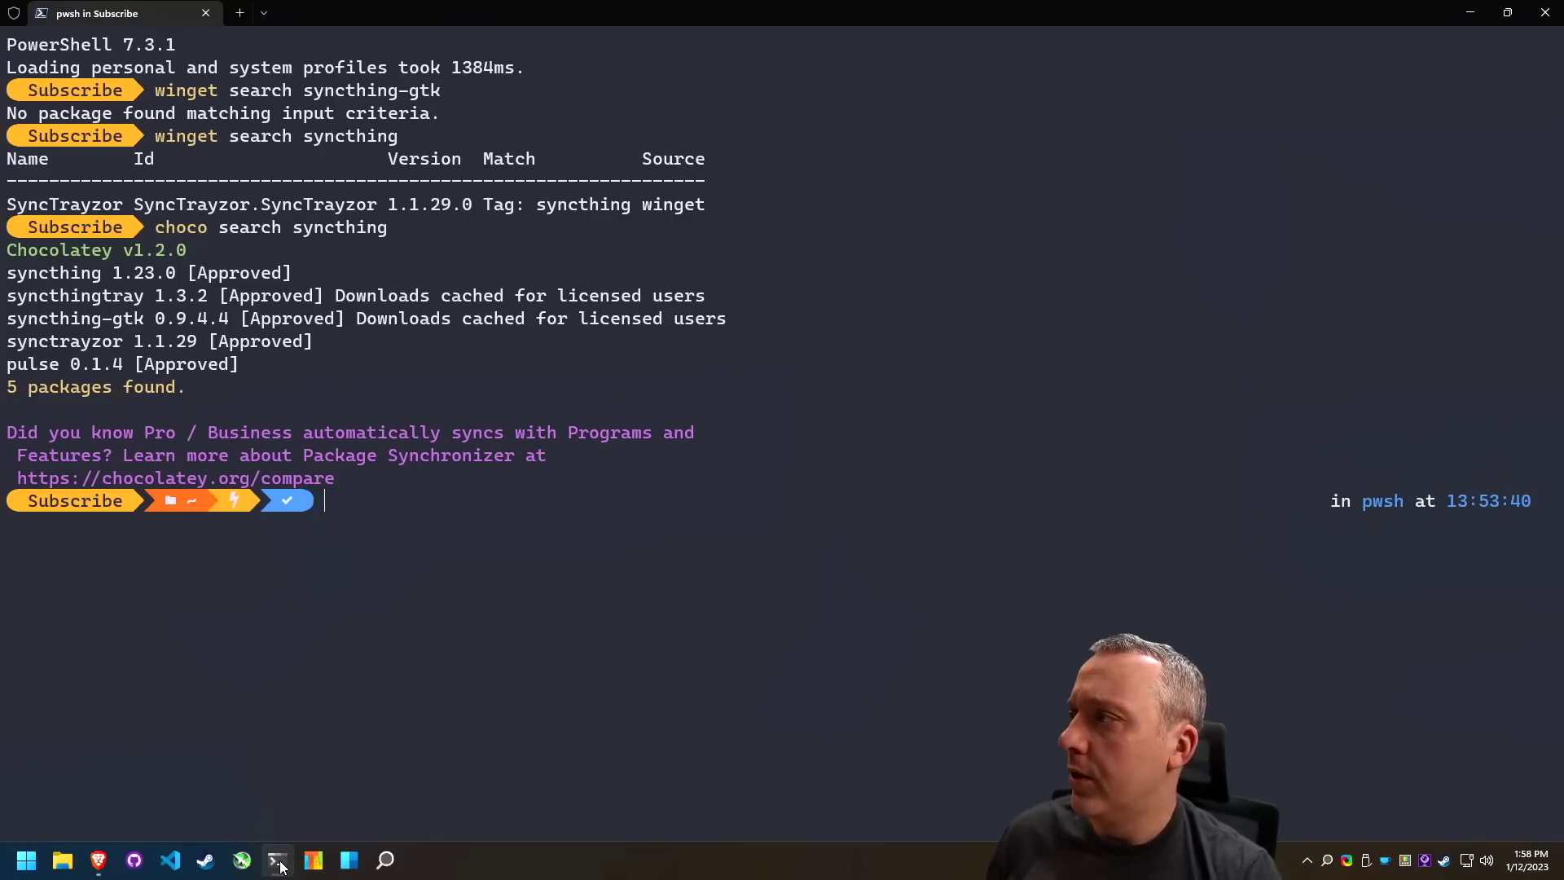
{"action": "type", "text": "winget install"}
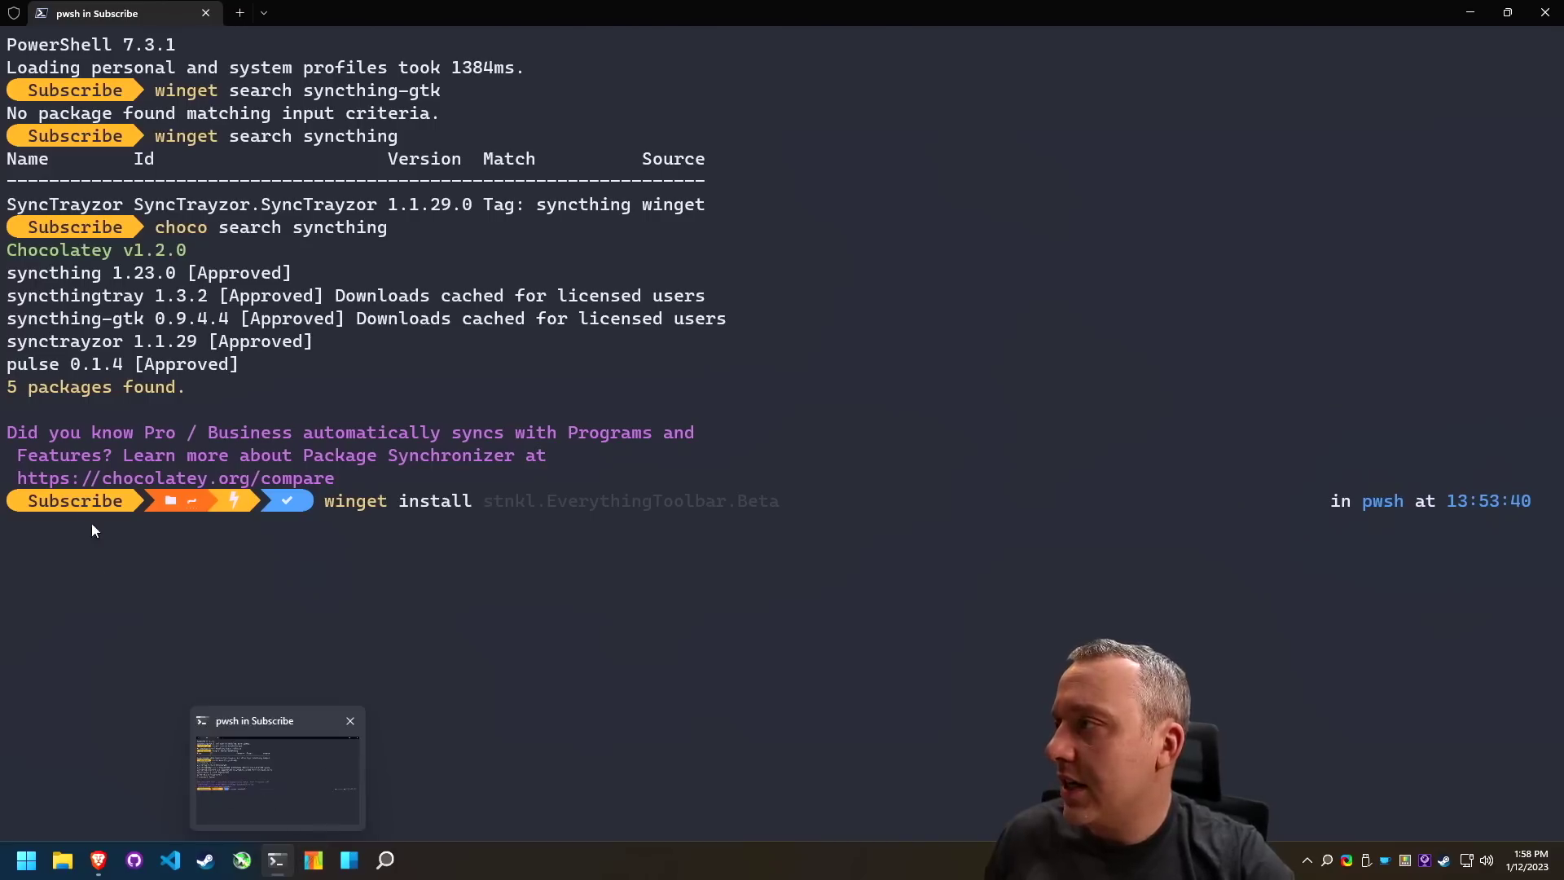
{"action": "left_click_drag", "start_coordinate": [17, 344], "coordinate": [118, 341]}
{"action": "right_click", "coordinate": [118, 340]}
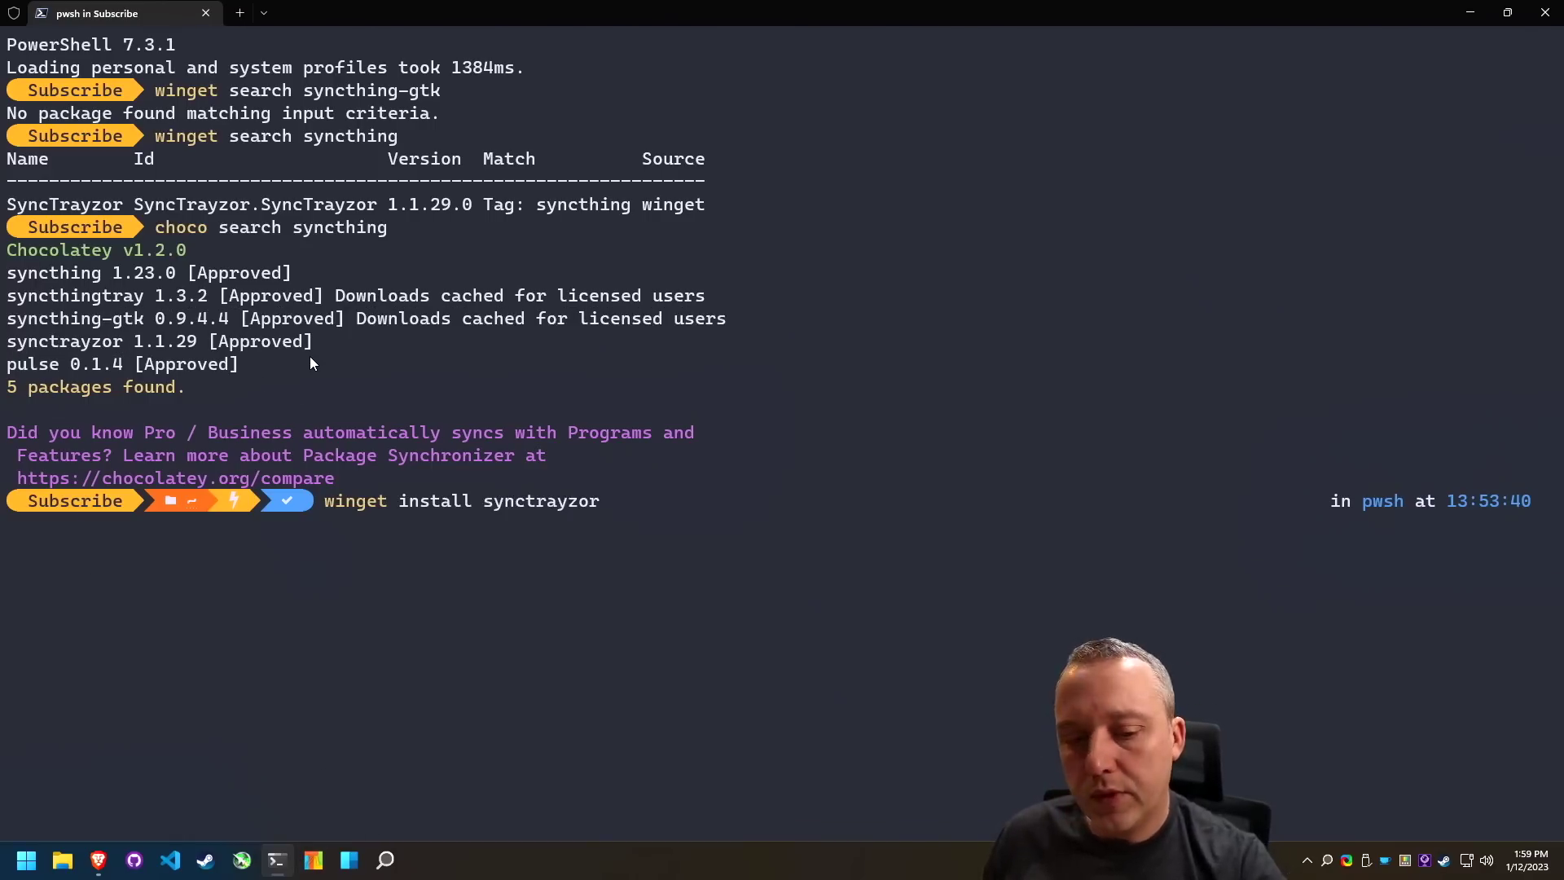
{"action": "key", "text": "Return"}
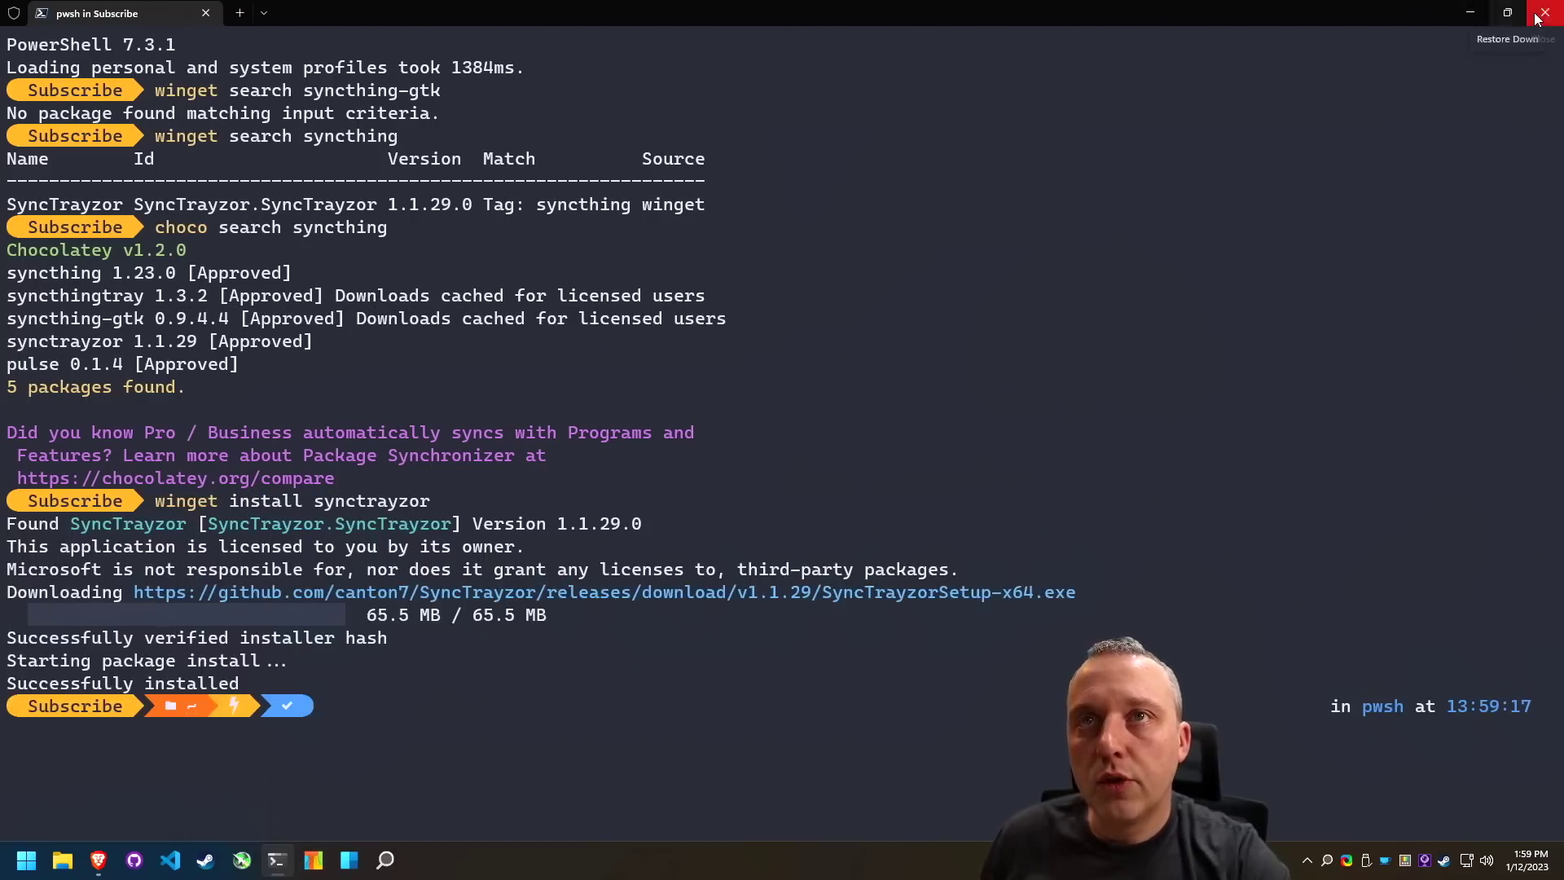
{"action": "left_click", "coordinate": [98, 859]}
{"action": "left_click", "coordinate": [34, 844]}
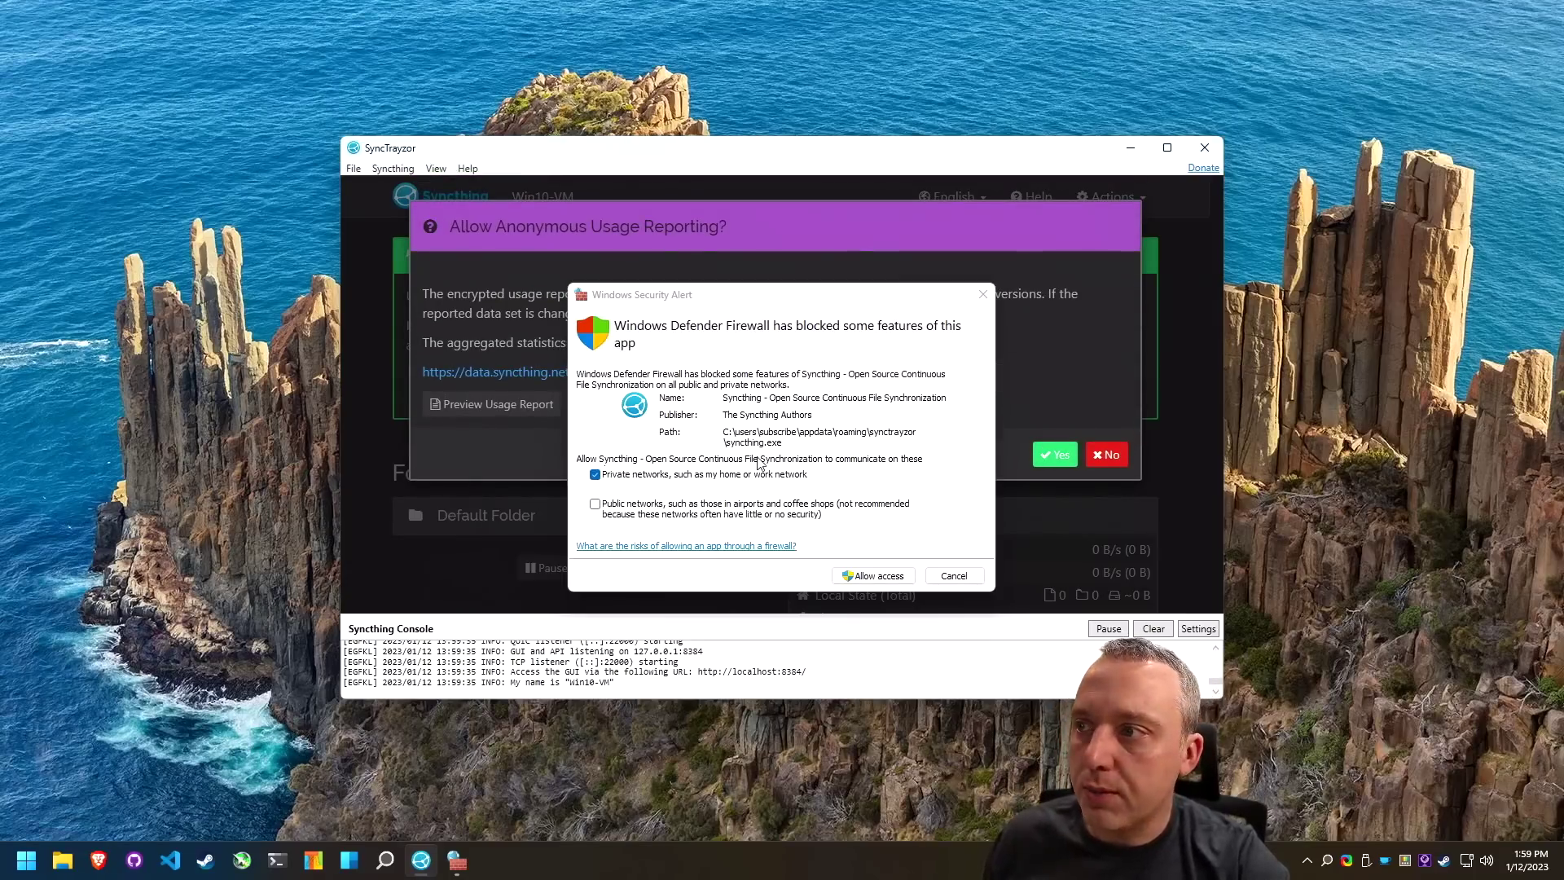
Allow Syncthing firewall access, answer No to usage reporting, and OK the GUI Authentication notice
{"action": "left_click", "coordinate": [872, 576]}
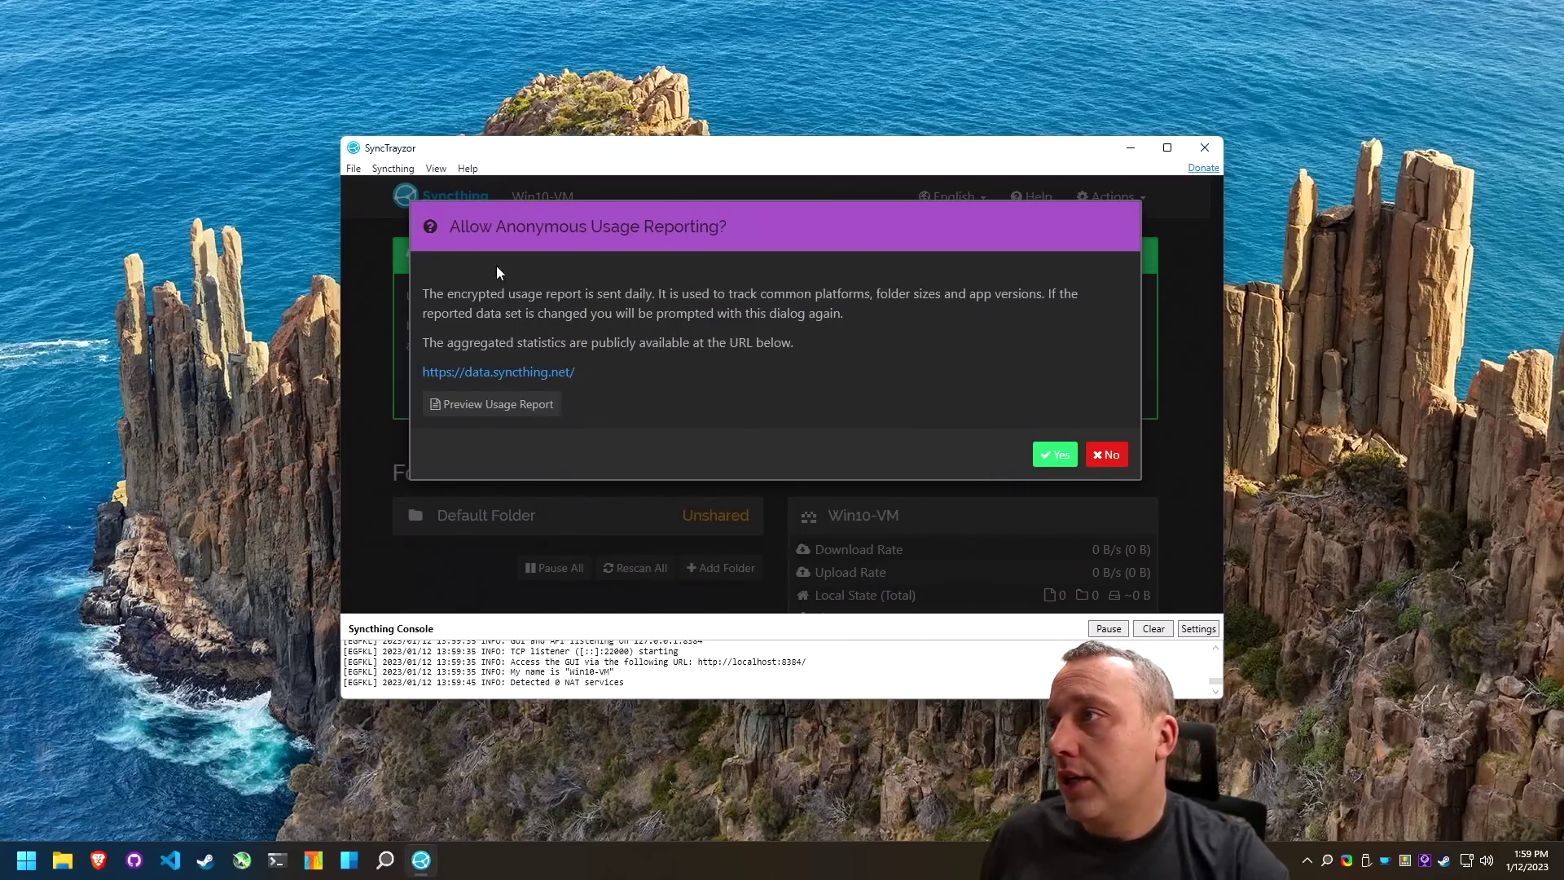
{"action": "left_click", "coordinate": [1108, 455]}
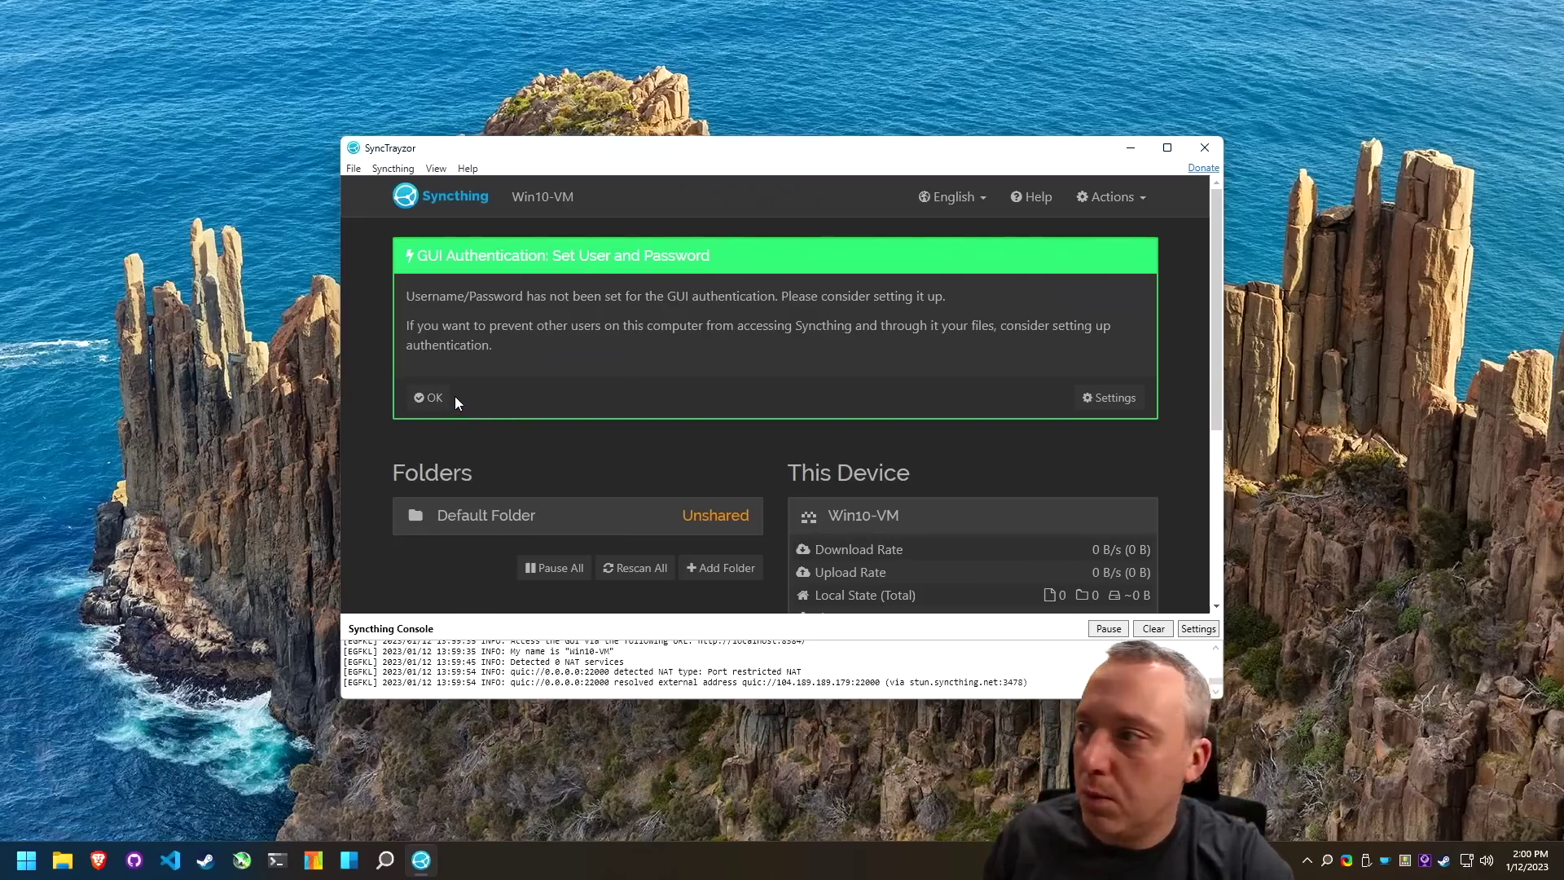
{"action": "left_click", "coordinate": [437, 398]}
Maximize SyncTrayzor and delete Default Folder through its Edit dialog, confirming removal
{"action": "double_click", "coordinate": [733, 152]}
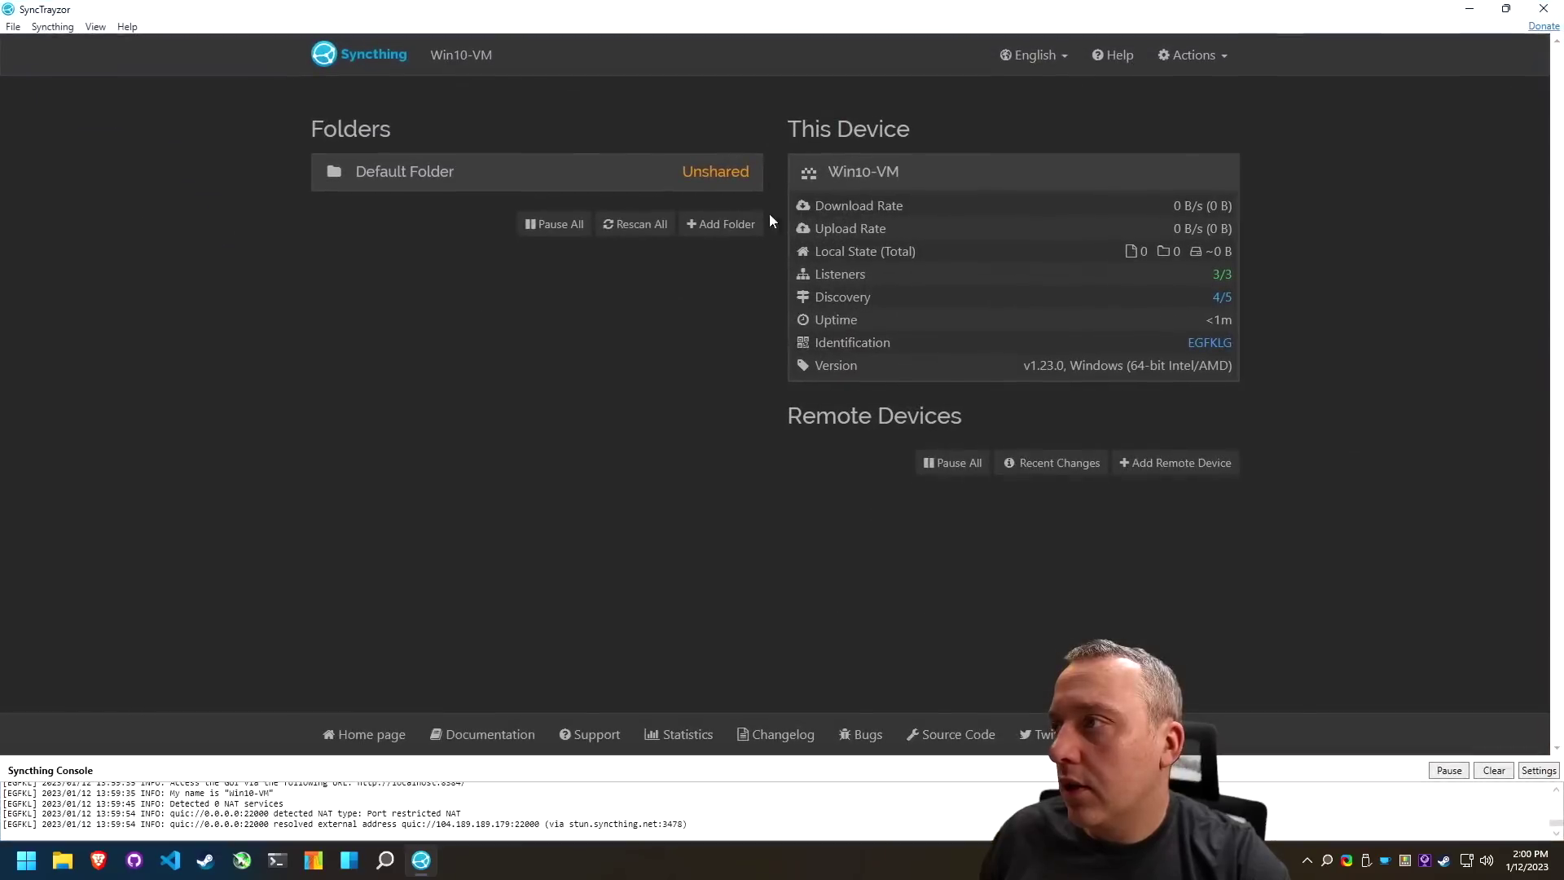
{"action": "left_click", "coordinate": [514, 181]}
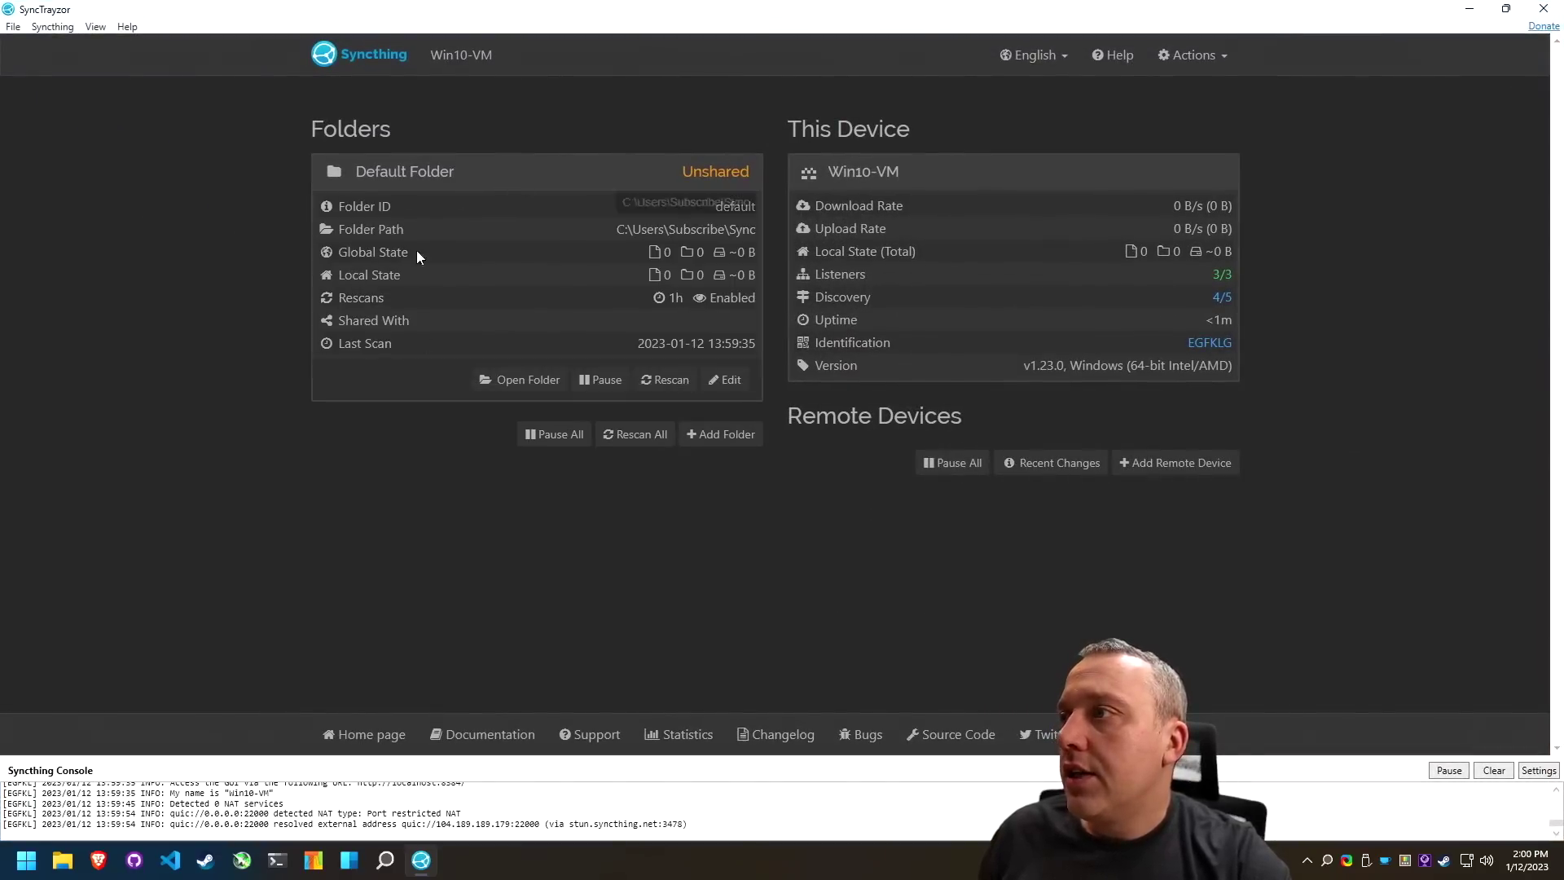
{"action": "left_click", "coordinate": [539, 380]}
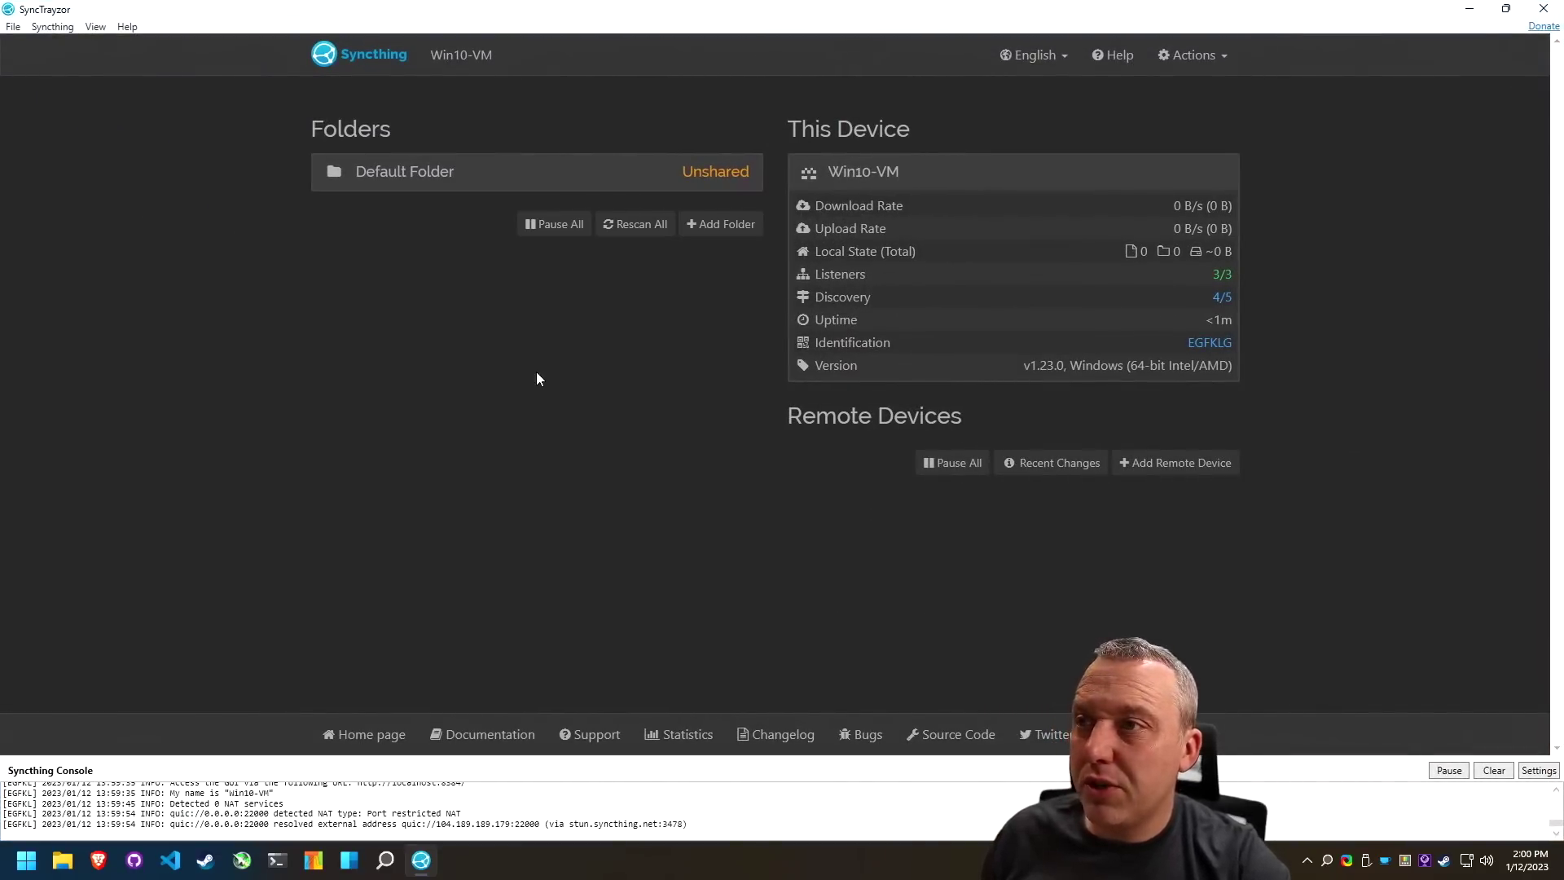
{"action": "left_click", "coordinate": [515, 167]}
{"action": "left_click", "coordinate": [724, 381]}
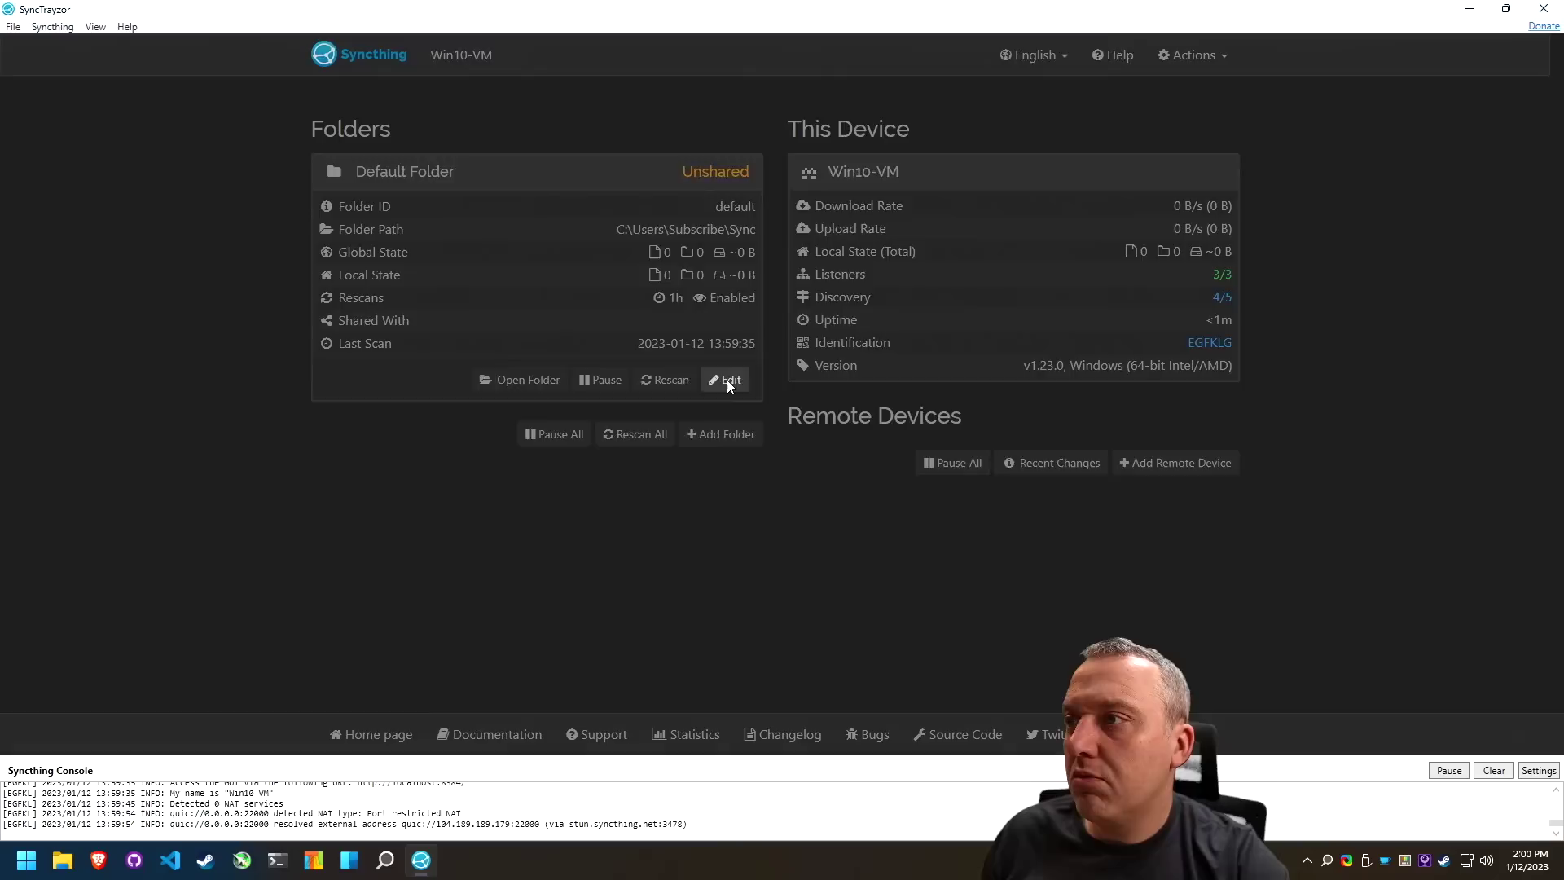
{"action": "left_click", "coordinate": [471, 493]}
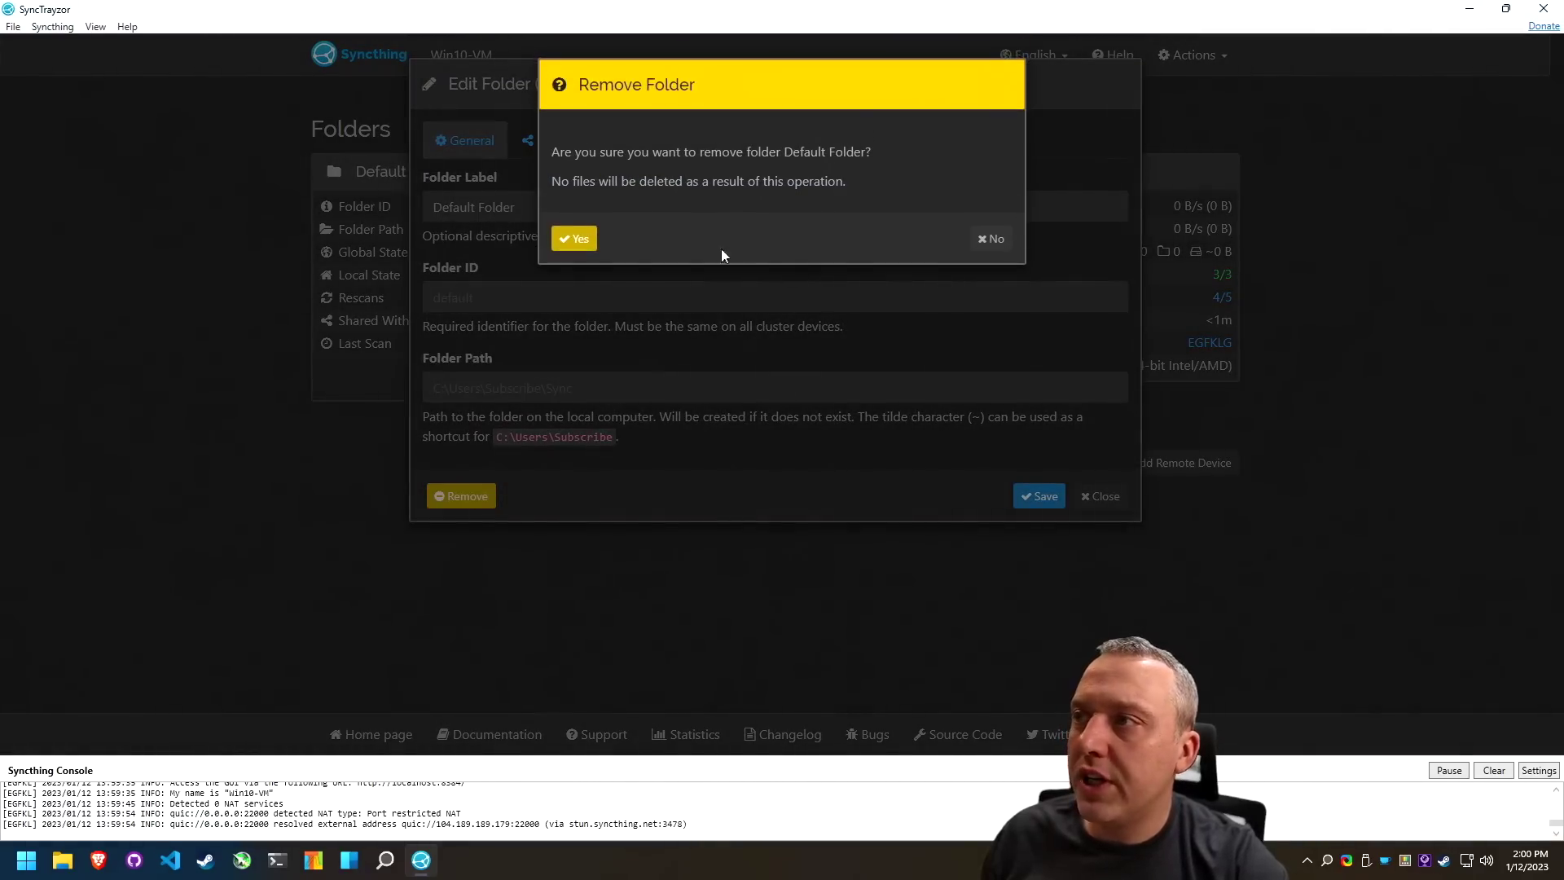
{"action": "left_click", "coordinate": [573, 240]}
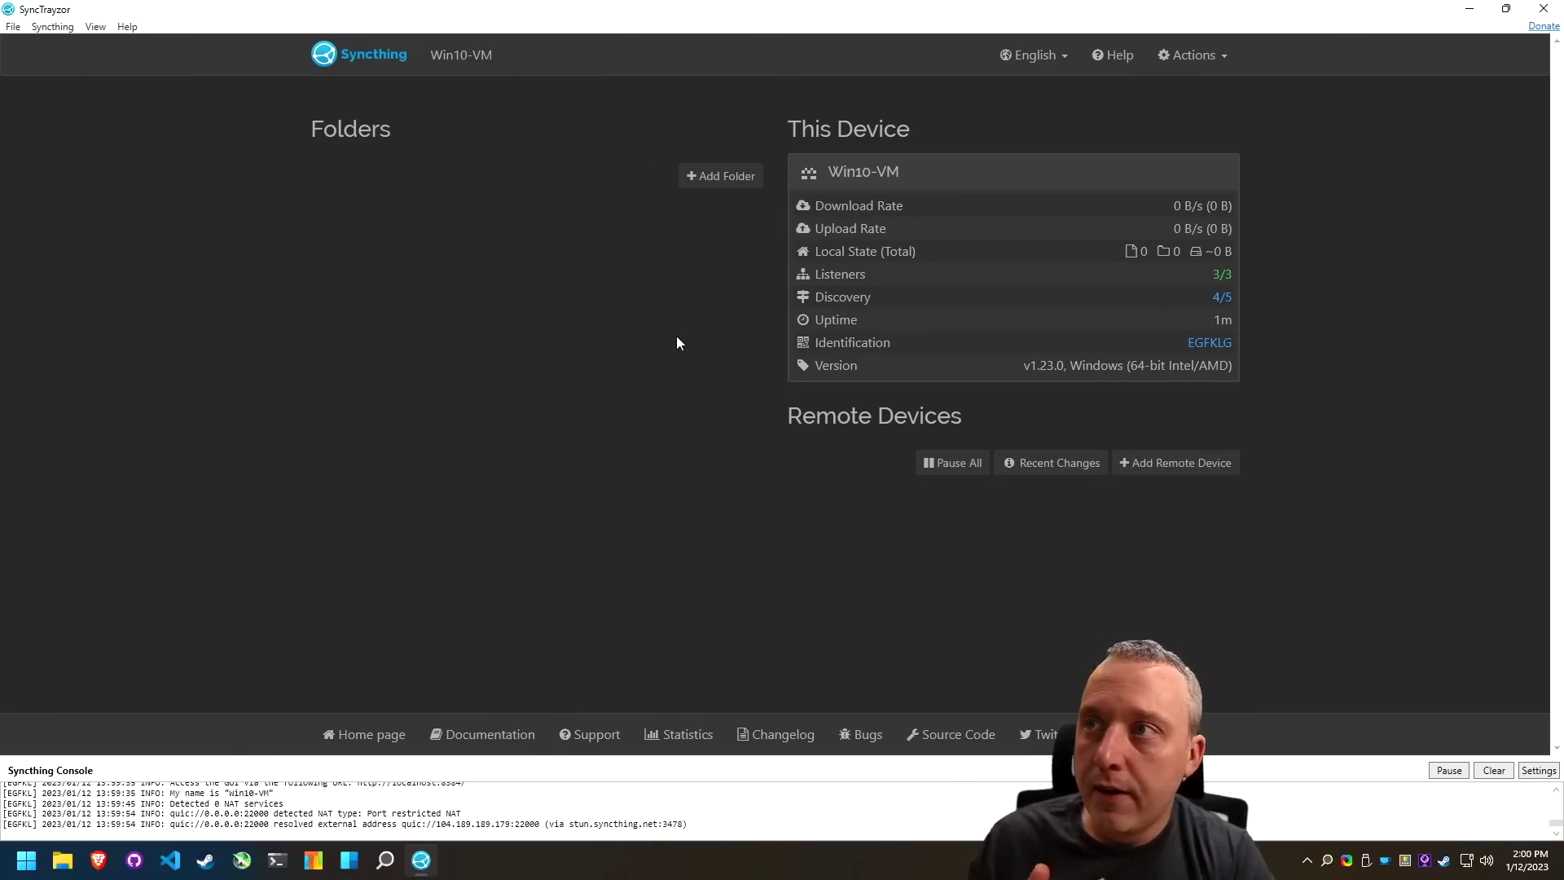
Exit the full-screen Windows VM back to the host desktop with Super+1
{"action": "key", "text": "super+1"}
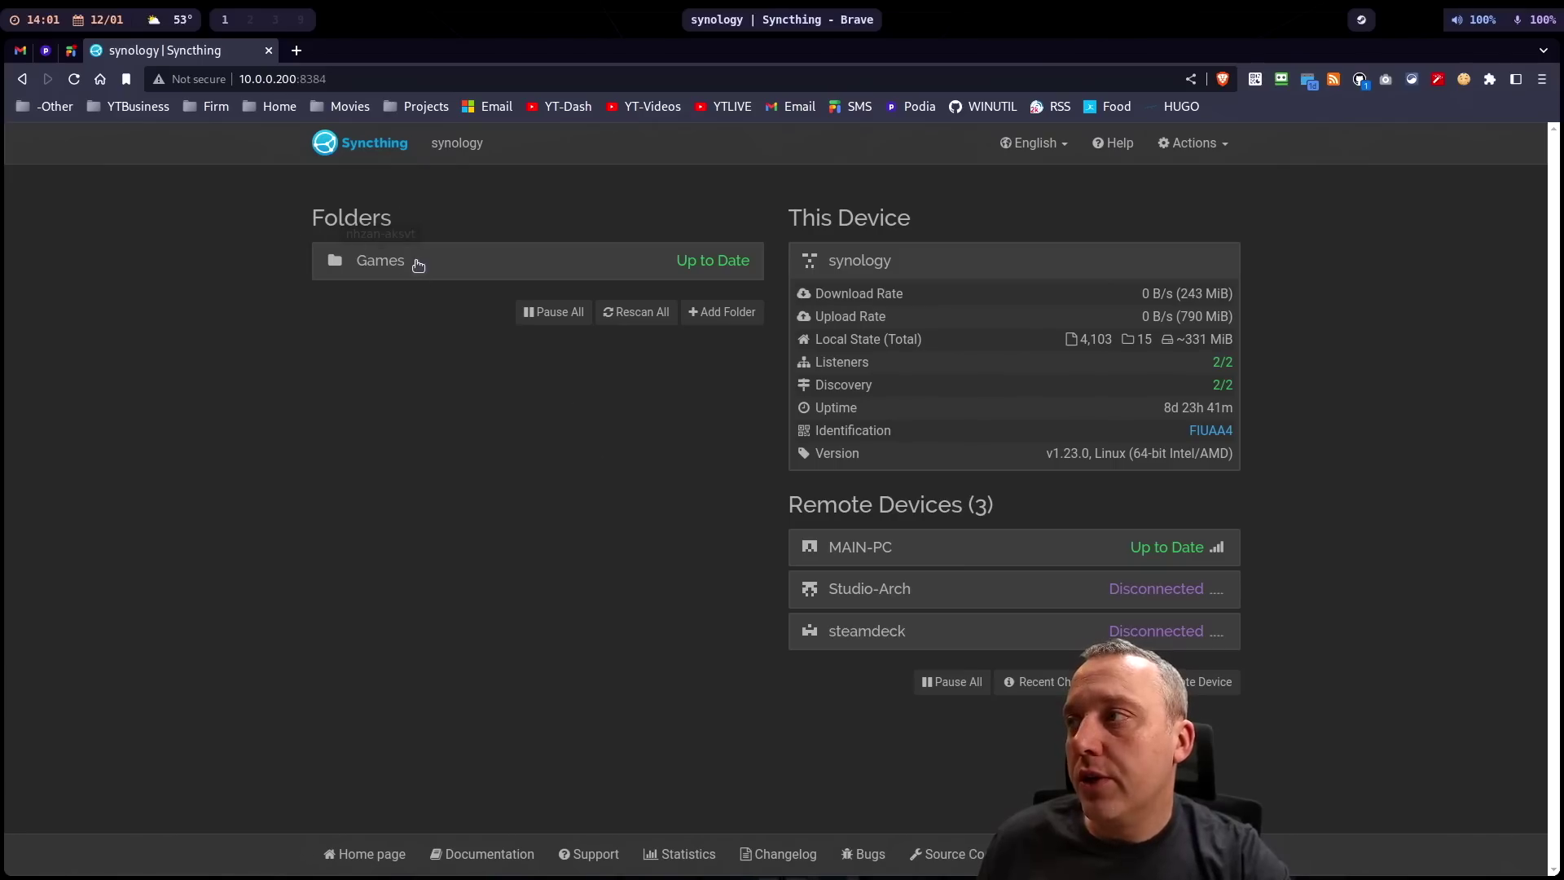
Expand the Games folder on the NAS Syncthing dashboard to show its details
{"action": "left_click", "coordinate": [399, 261]}
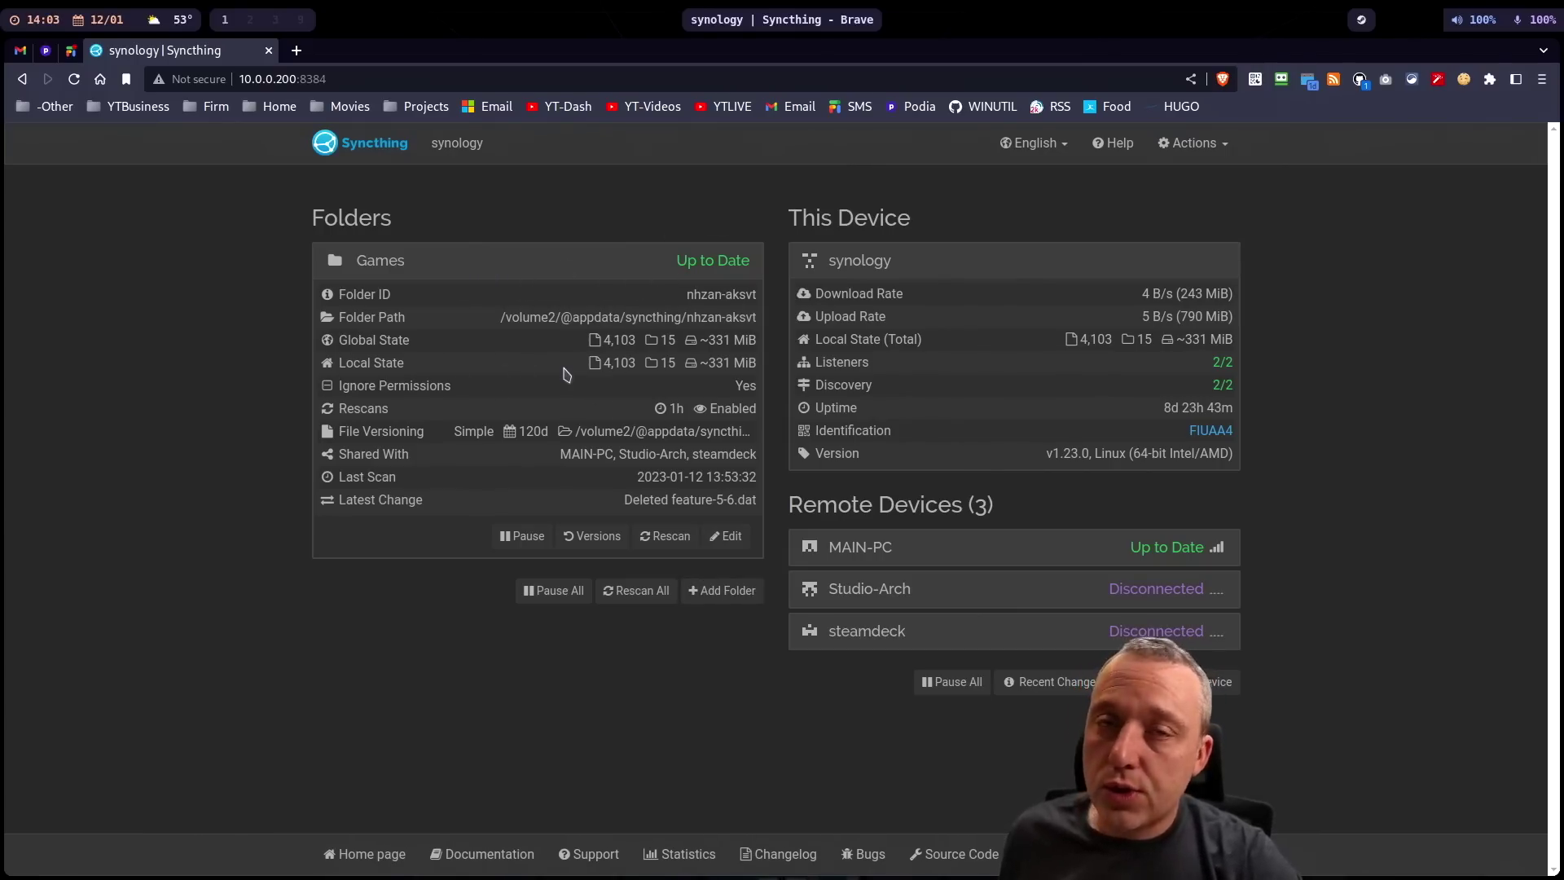
Begin adding a new folder on the NAS, then cancel the Add Folder dialog with Escape
{"action": "left_click", "coordinate": [722, 590]}
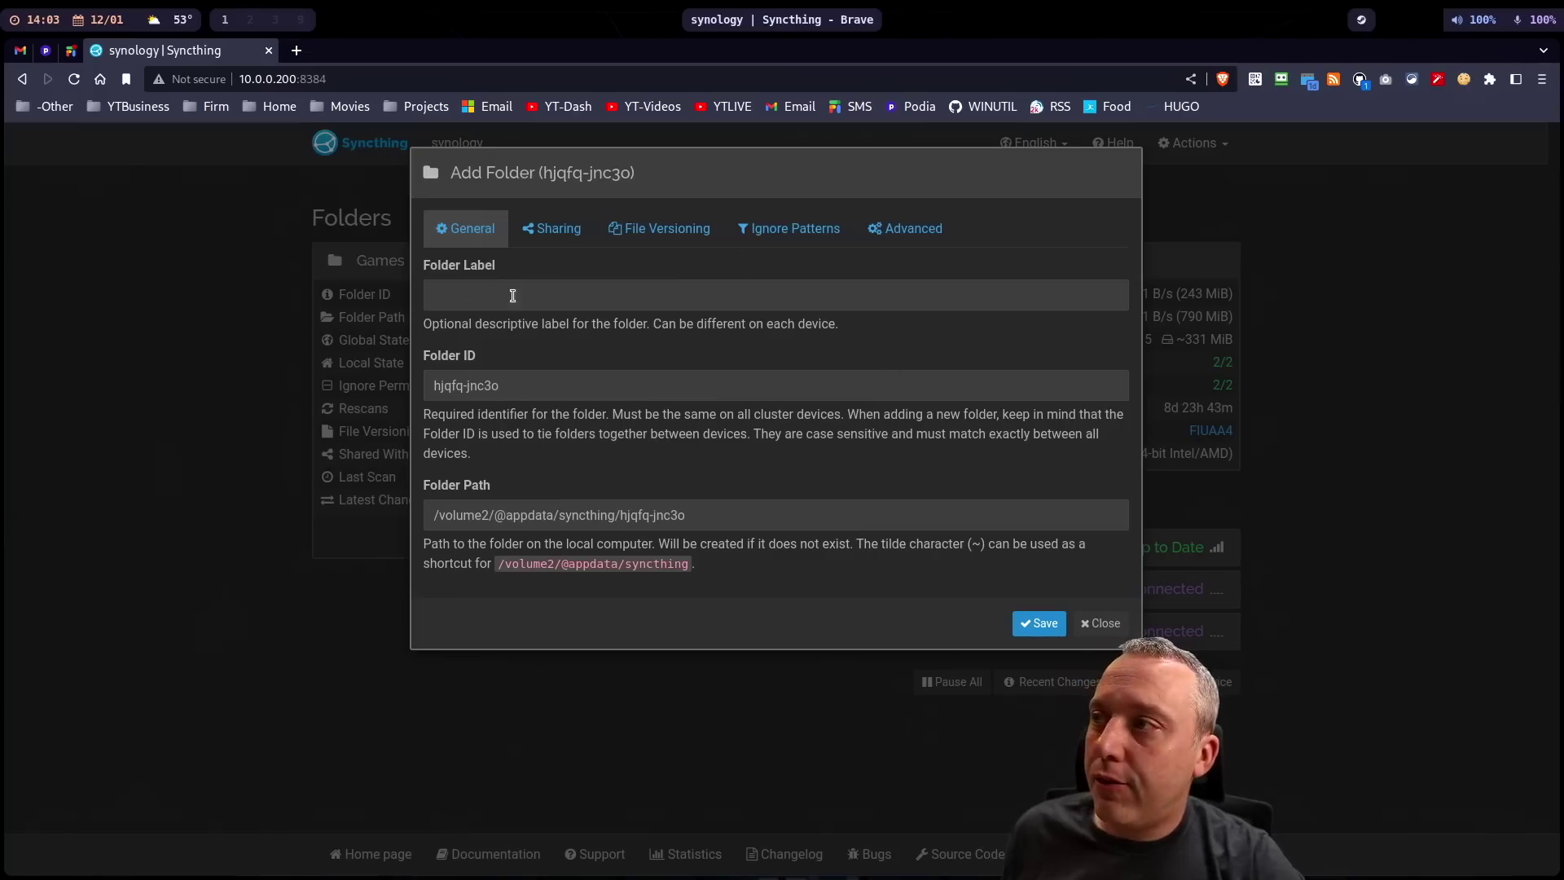
{"action": "left_click", "coordinate": [483, 294]}
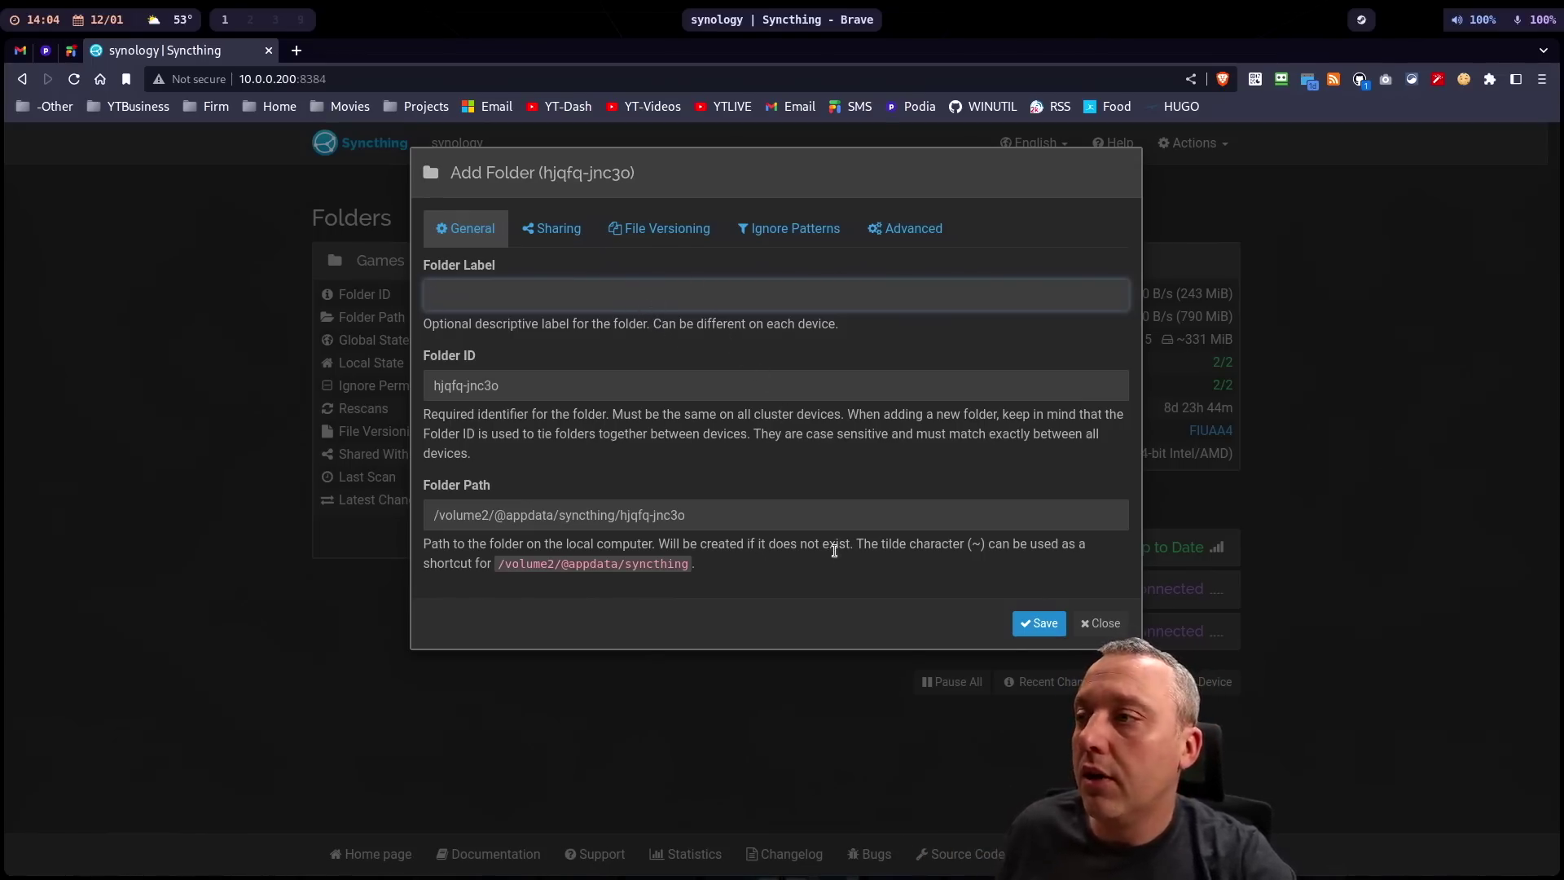
{"action": "key", "text": "Escape"}
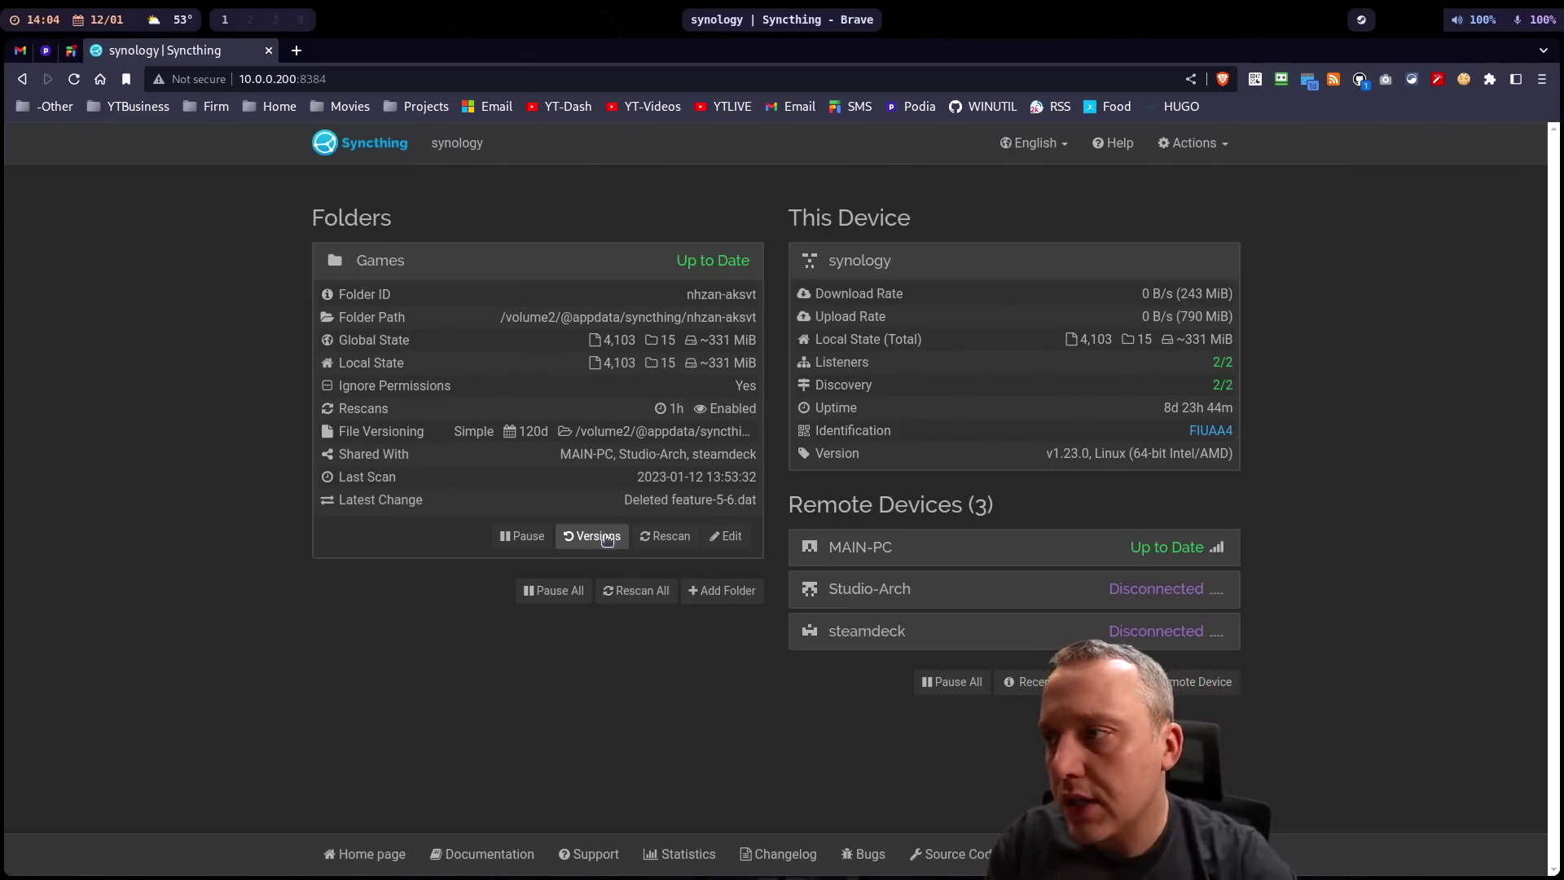
Check Games' stored versions, then review its File Versioning options, keeping Simple File Versioning, and save
{"action": "left_click", "coordinate": [607, 539]}
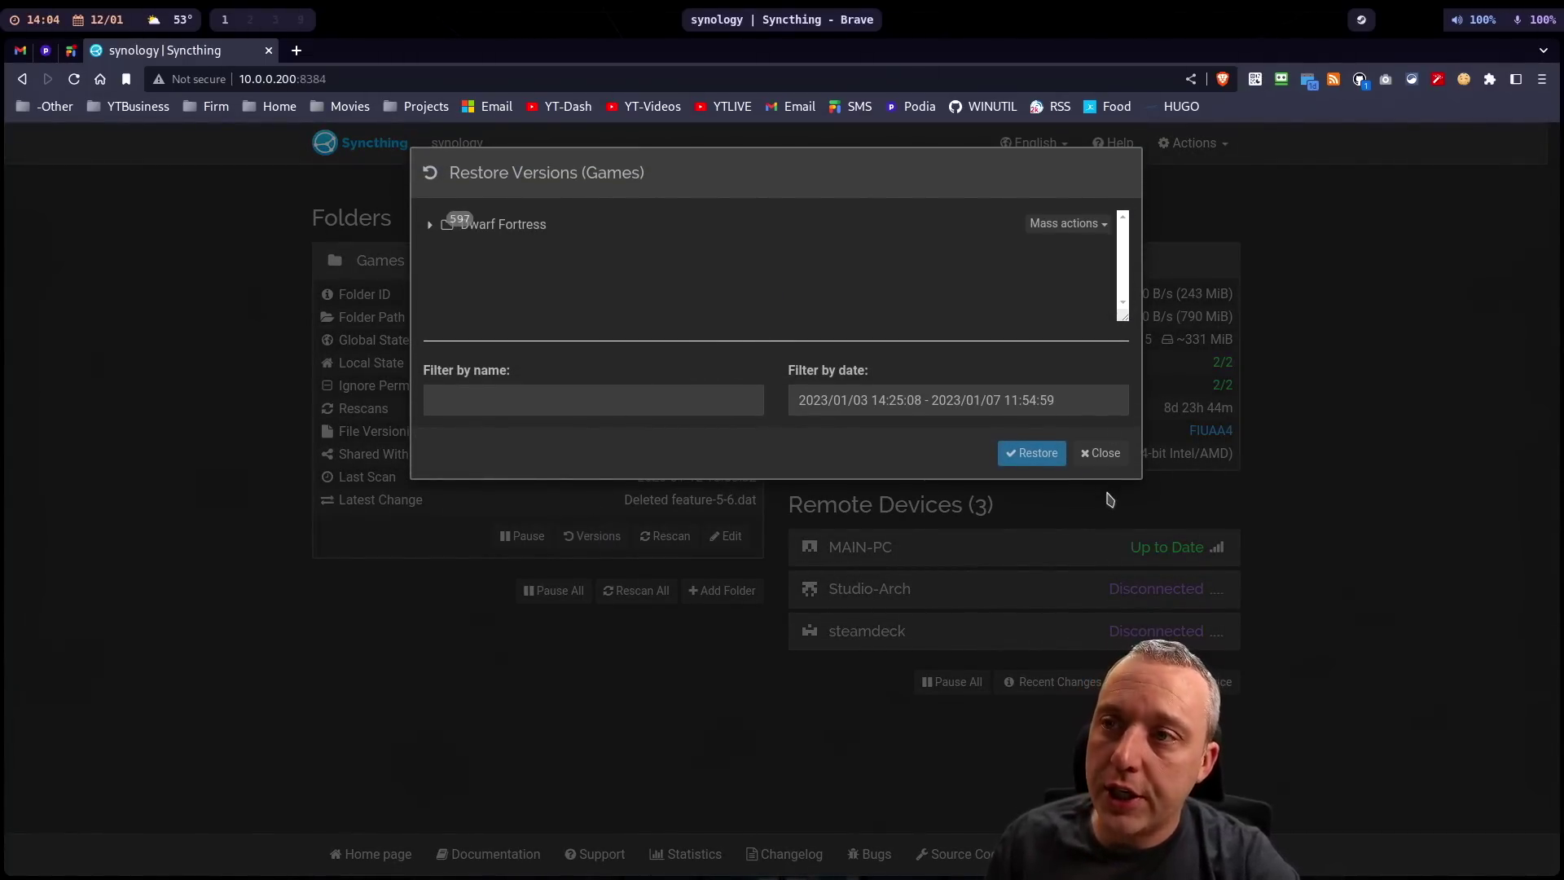
{"action": "left_click", "coordinate": [1111, 458]}
{"action": "left_click", "coordinate": [726, 536]}
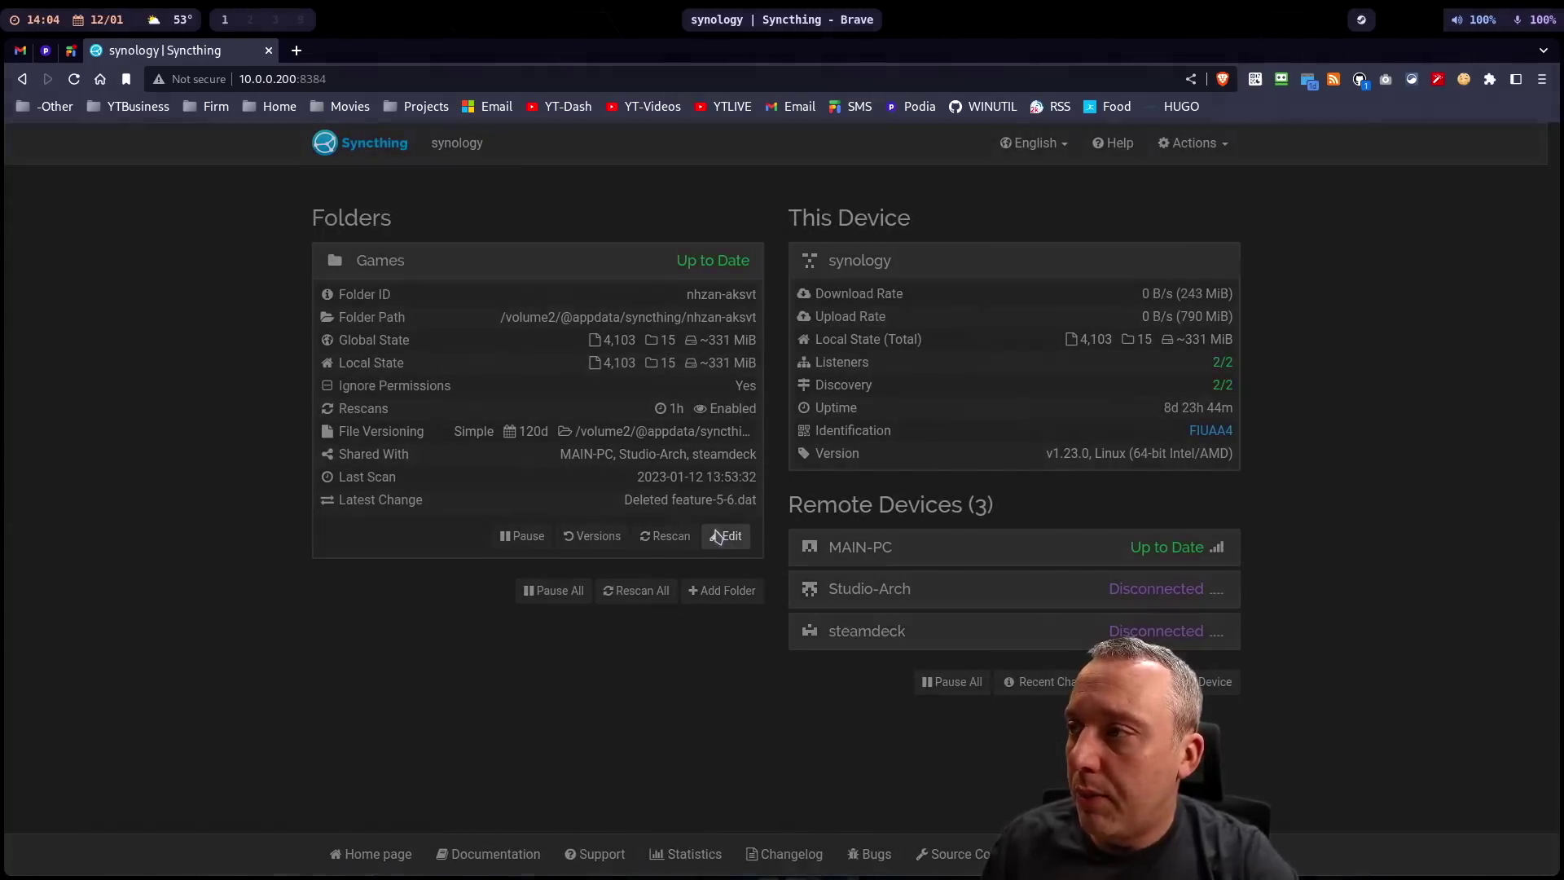
{"action": "left_click", "coordinate": [692, 237]}
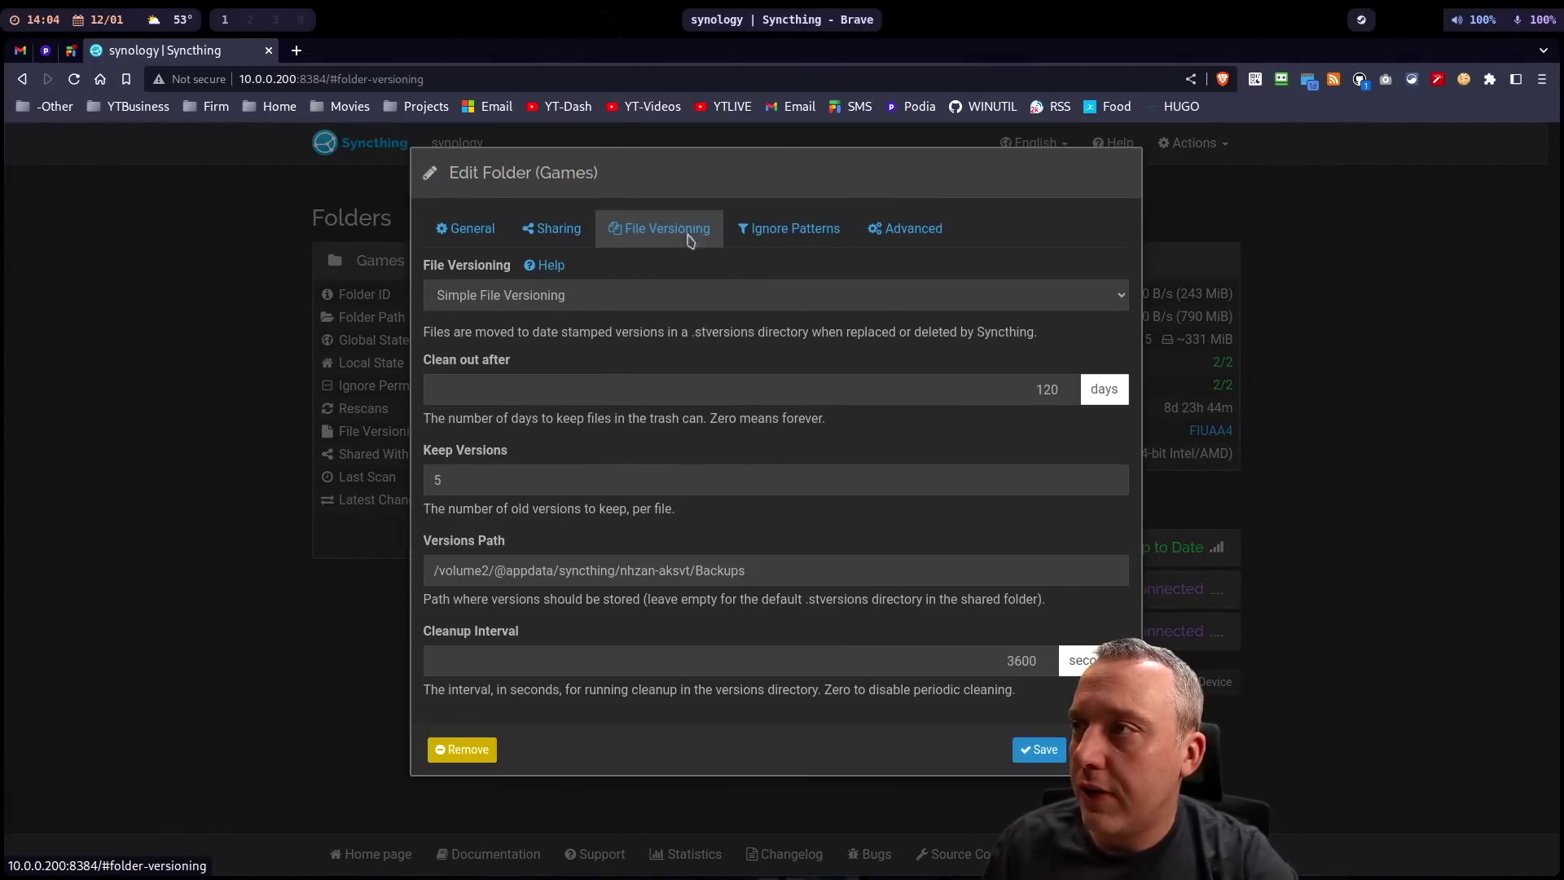
{"action": "left_click", "coordinate": [642, 295]}
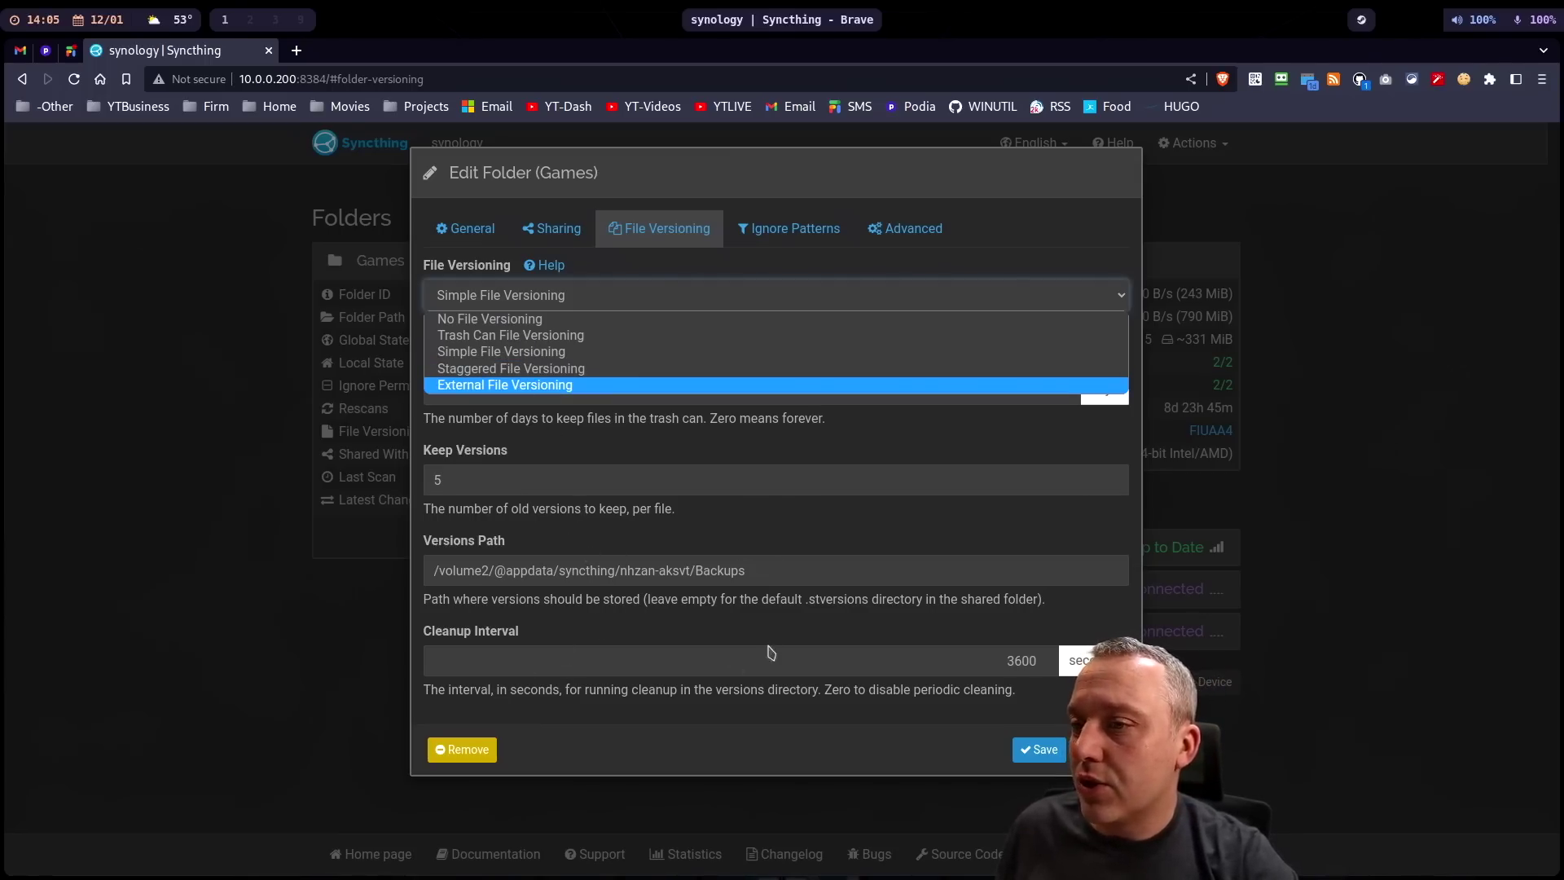
{"action": "left_click", "coordinate": [805, 622]}
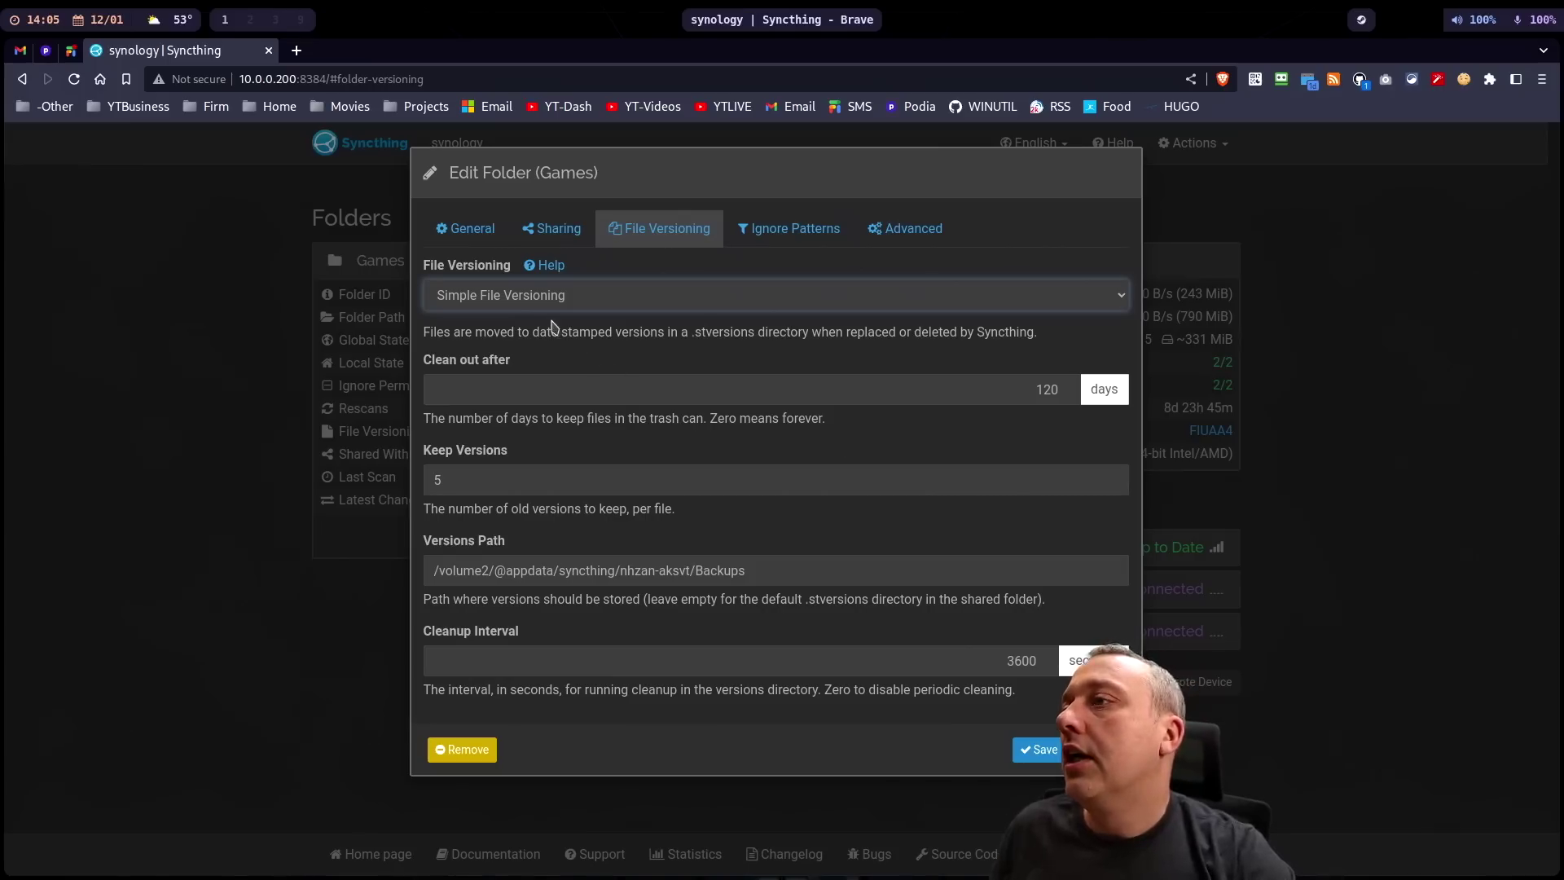
{"action": "left_click", "coordinate": [538, 298]}
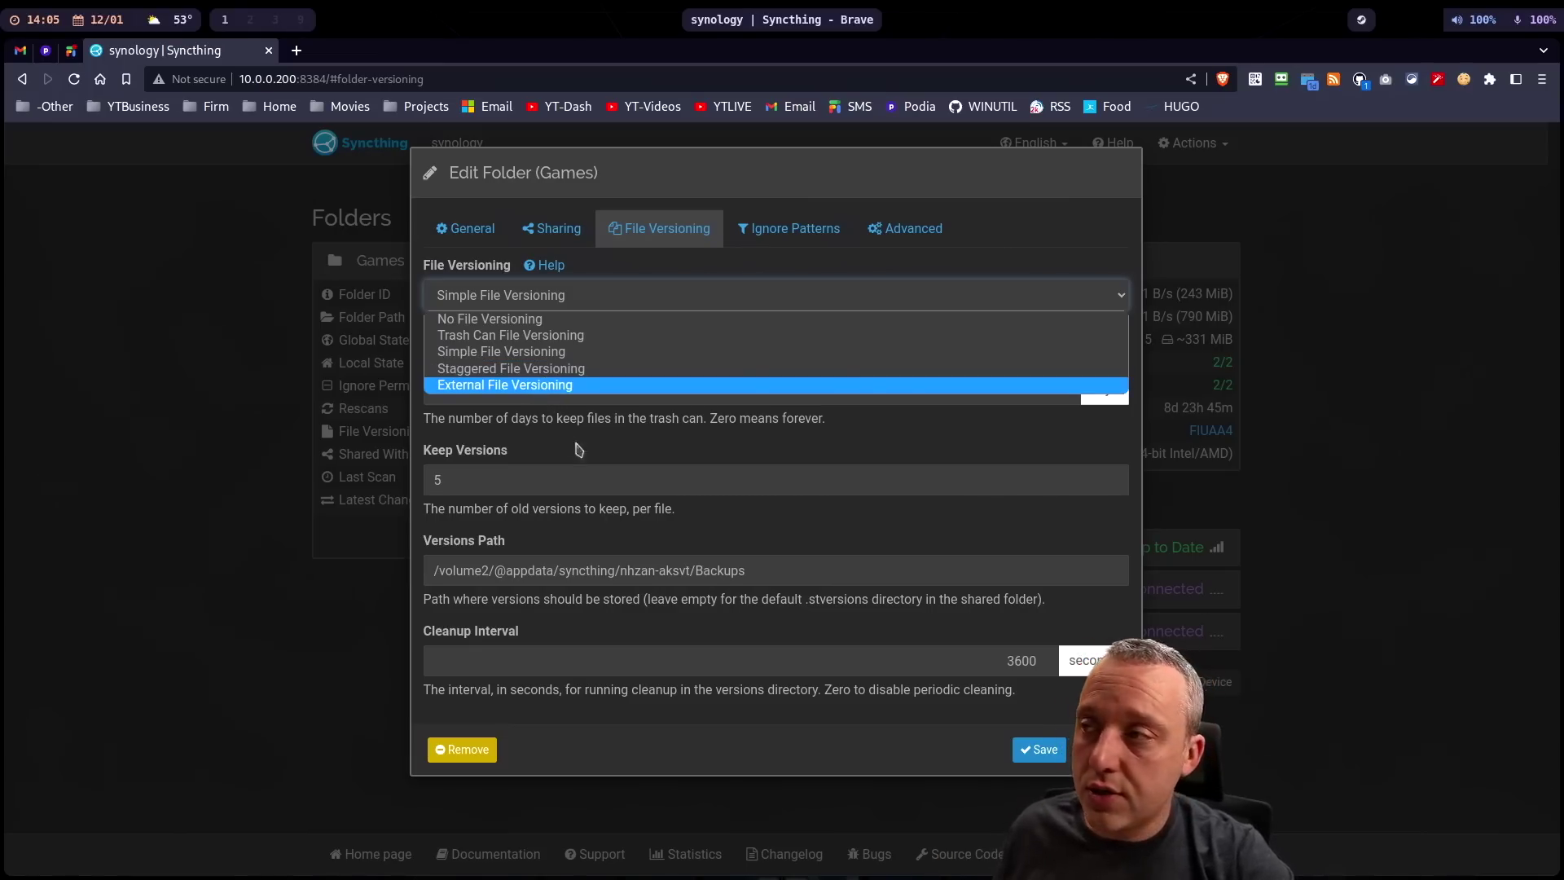
{"action": "left_click", "coordinate": [908, 471]}
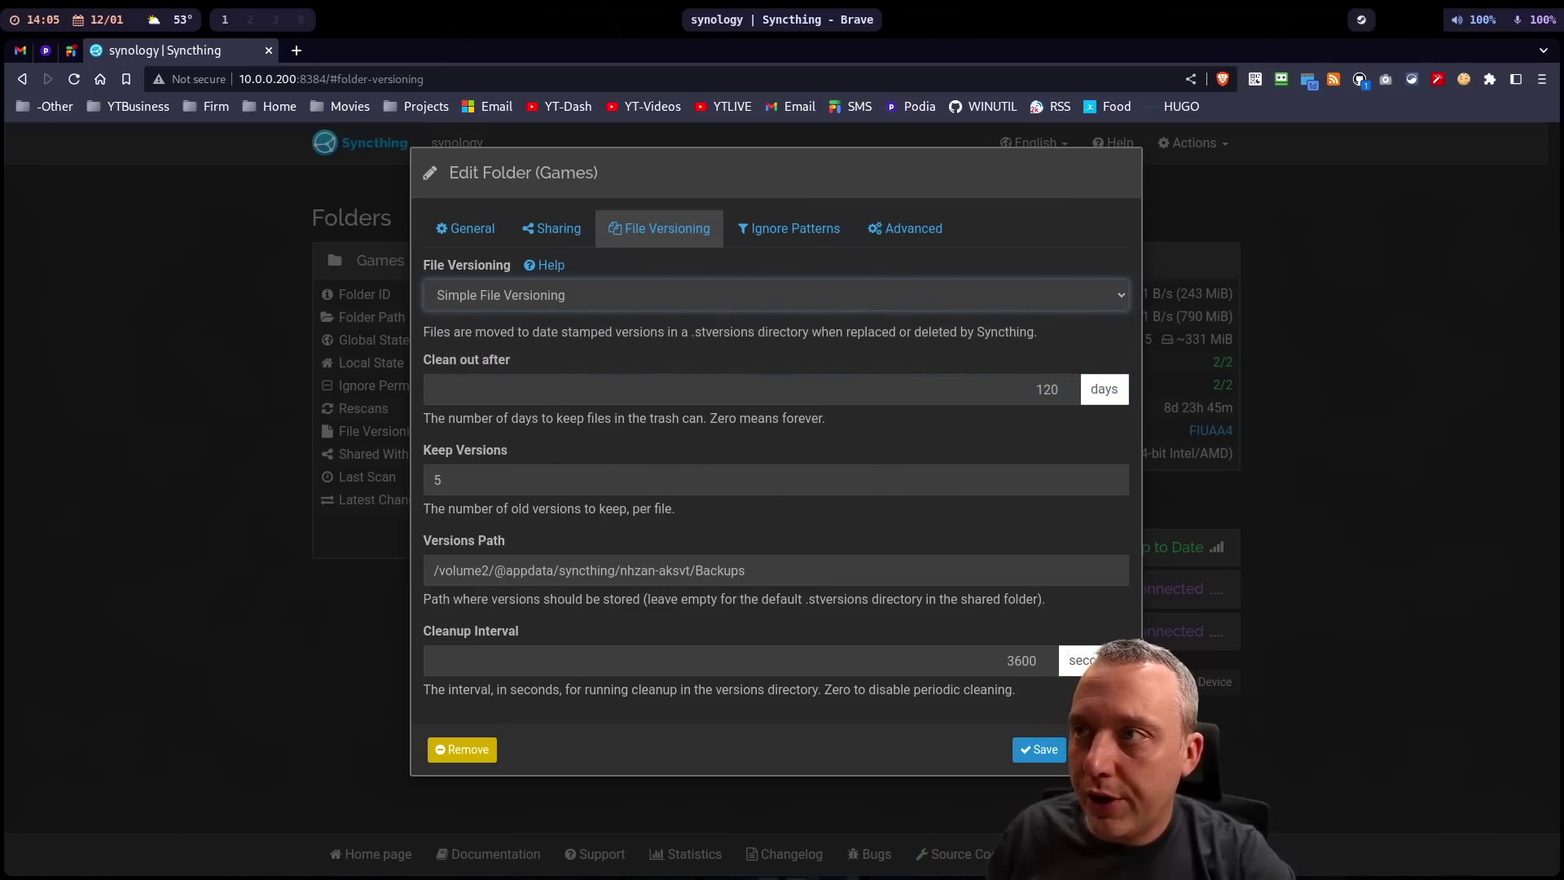
{"action": "left_click", "coordinate": [1039, 749]}
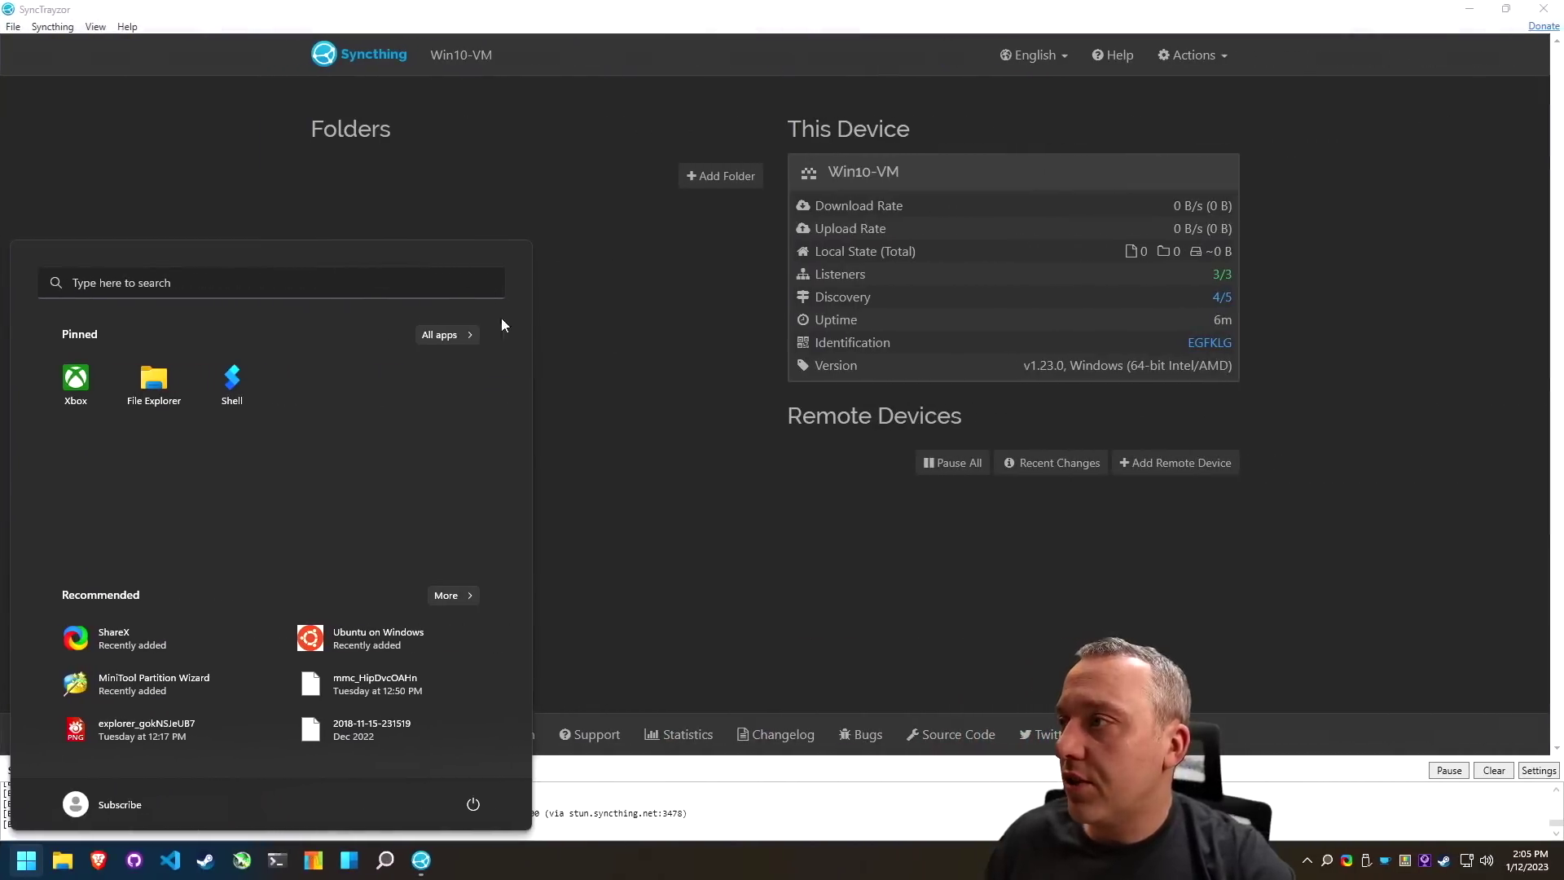
Dismiss the Windows search panel to reveal SyncTrayzor's Win10-VM dashboard and open its Actions menu
{"action": "left_click", "coordinate": [651, 363]}
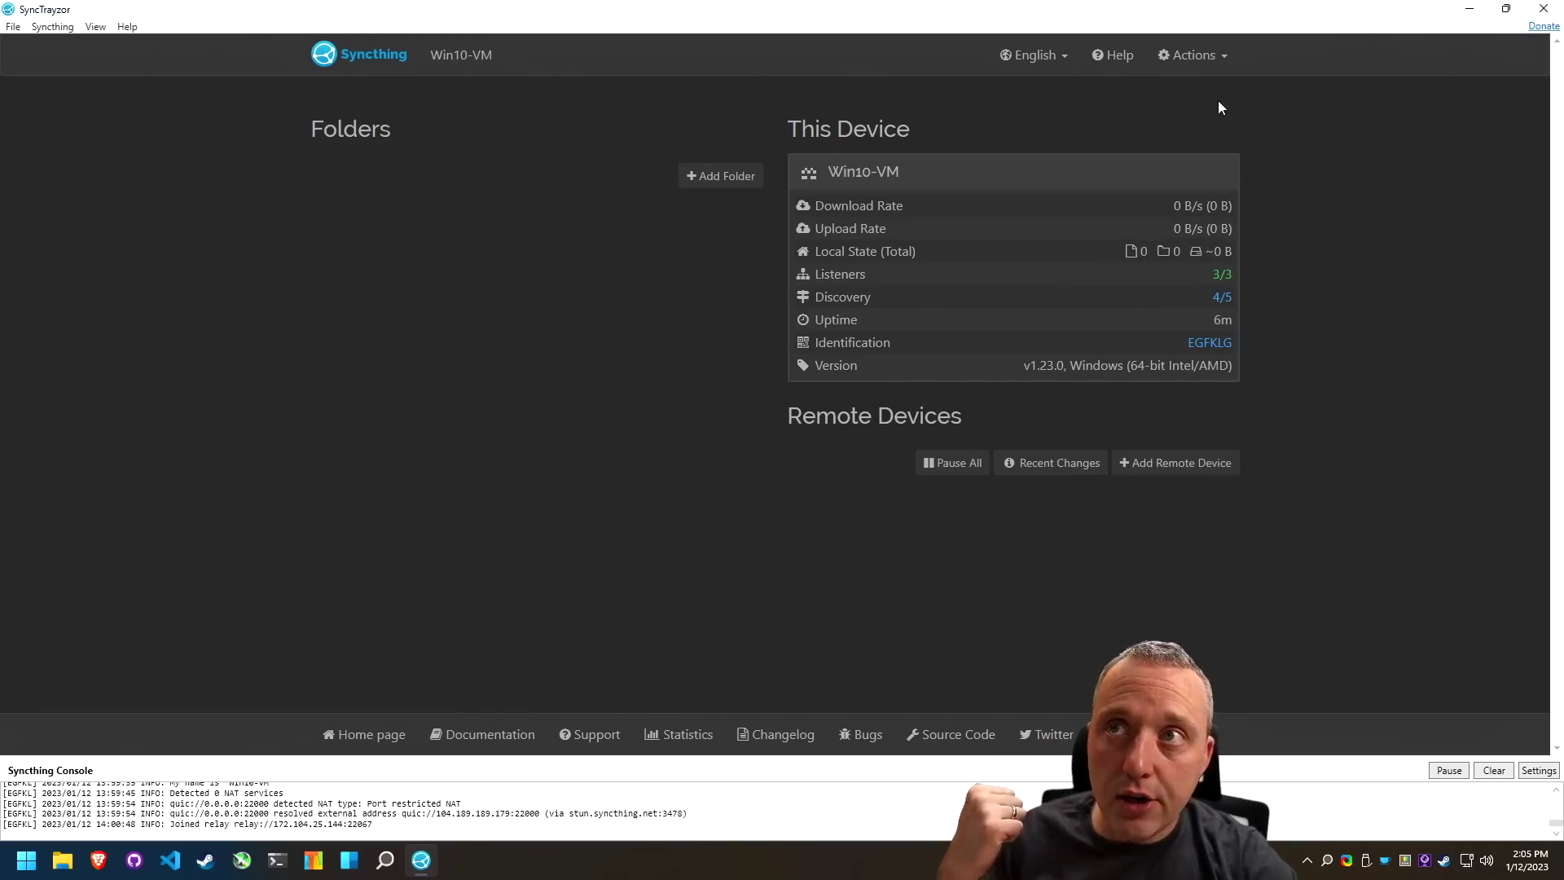
{"action": "left_click", "coordinate": [1208, 72]}
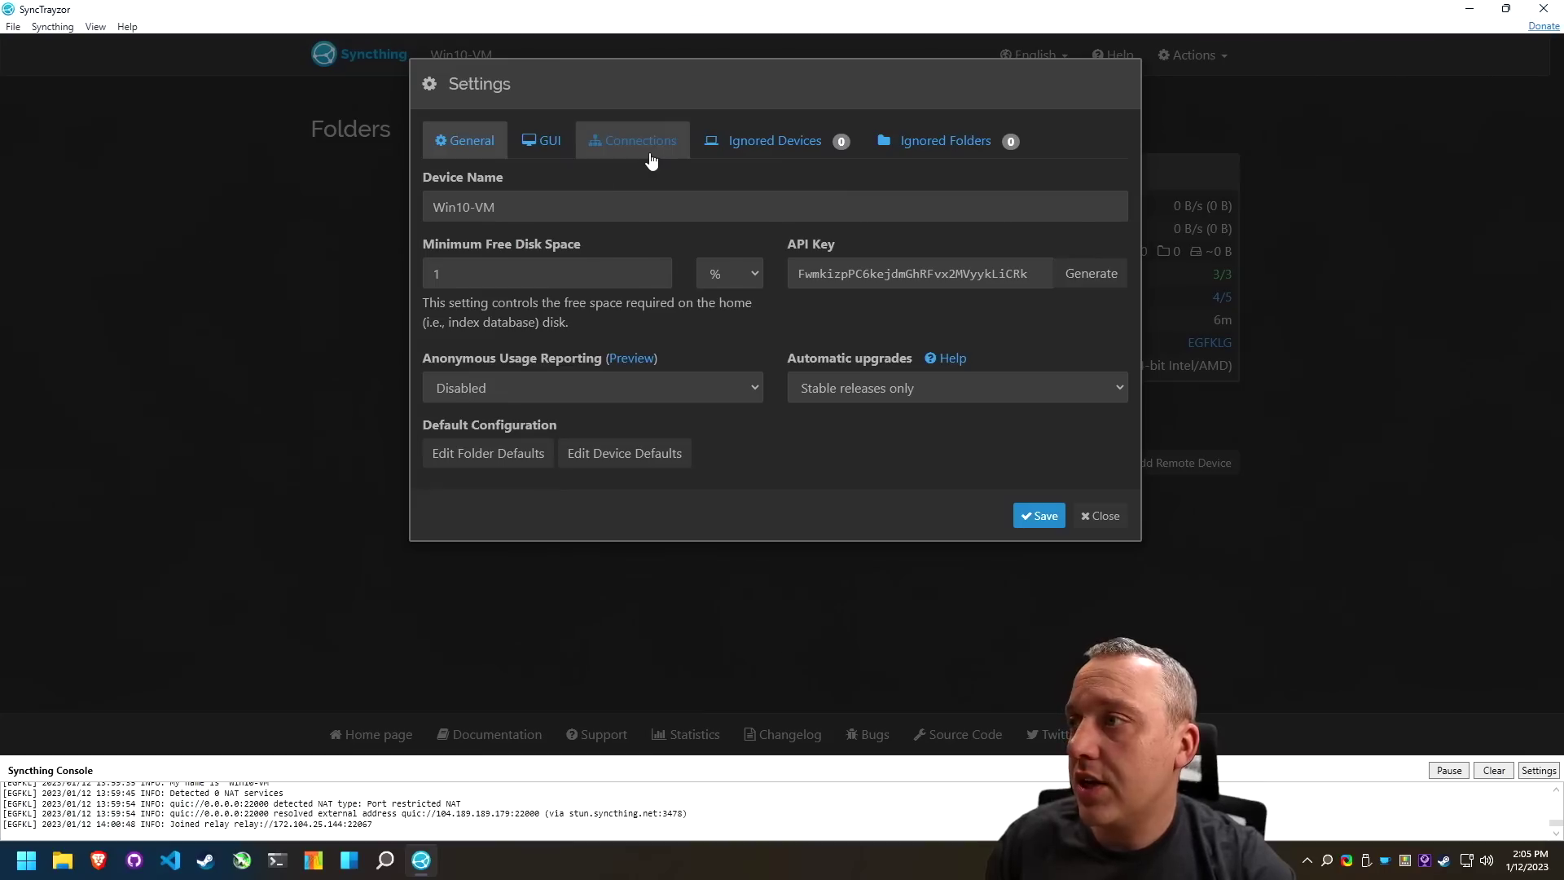
Turn off Global Discovery and Enable Relaying in SyncTrayzor's Connections settings and save
{"action": "left_click", "coordinate": [651, 150]}
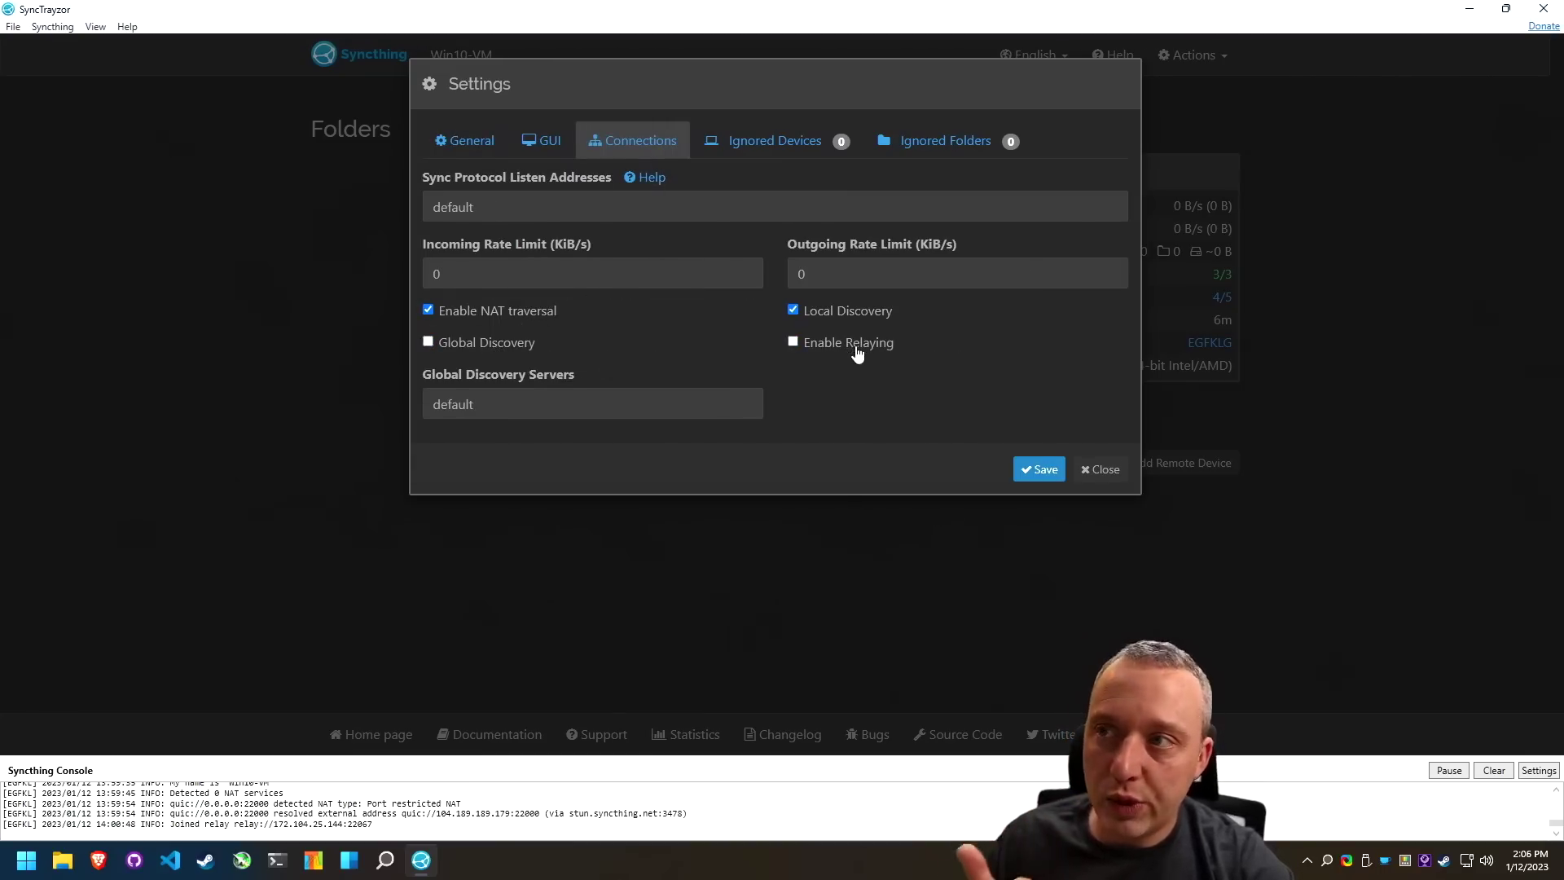
{"action": "left_click", "coordinate": [1043, 470]}
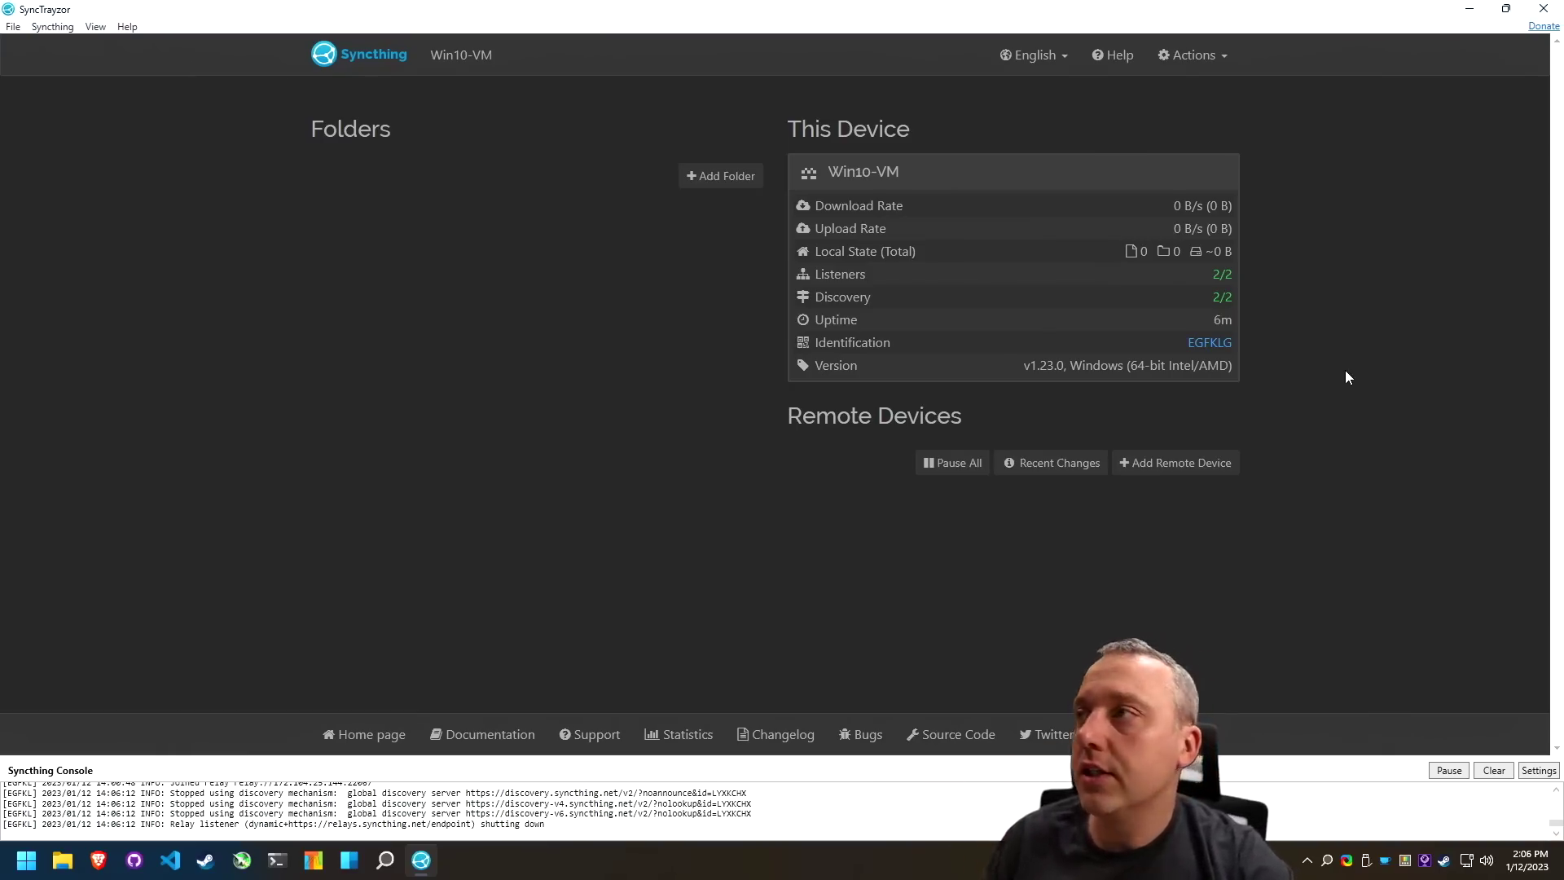
On the synology NAS, add the nearby Windows VM as a remote device using its discovered device ID
{"action": "key", "text": "super+1"}
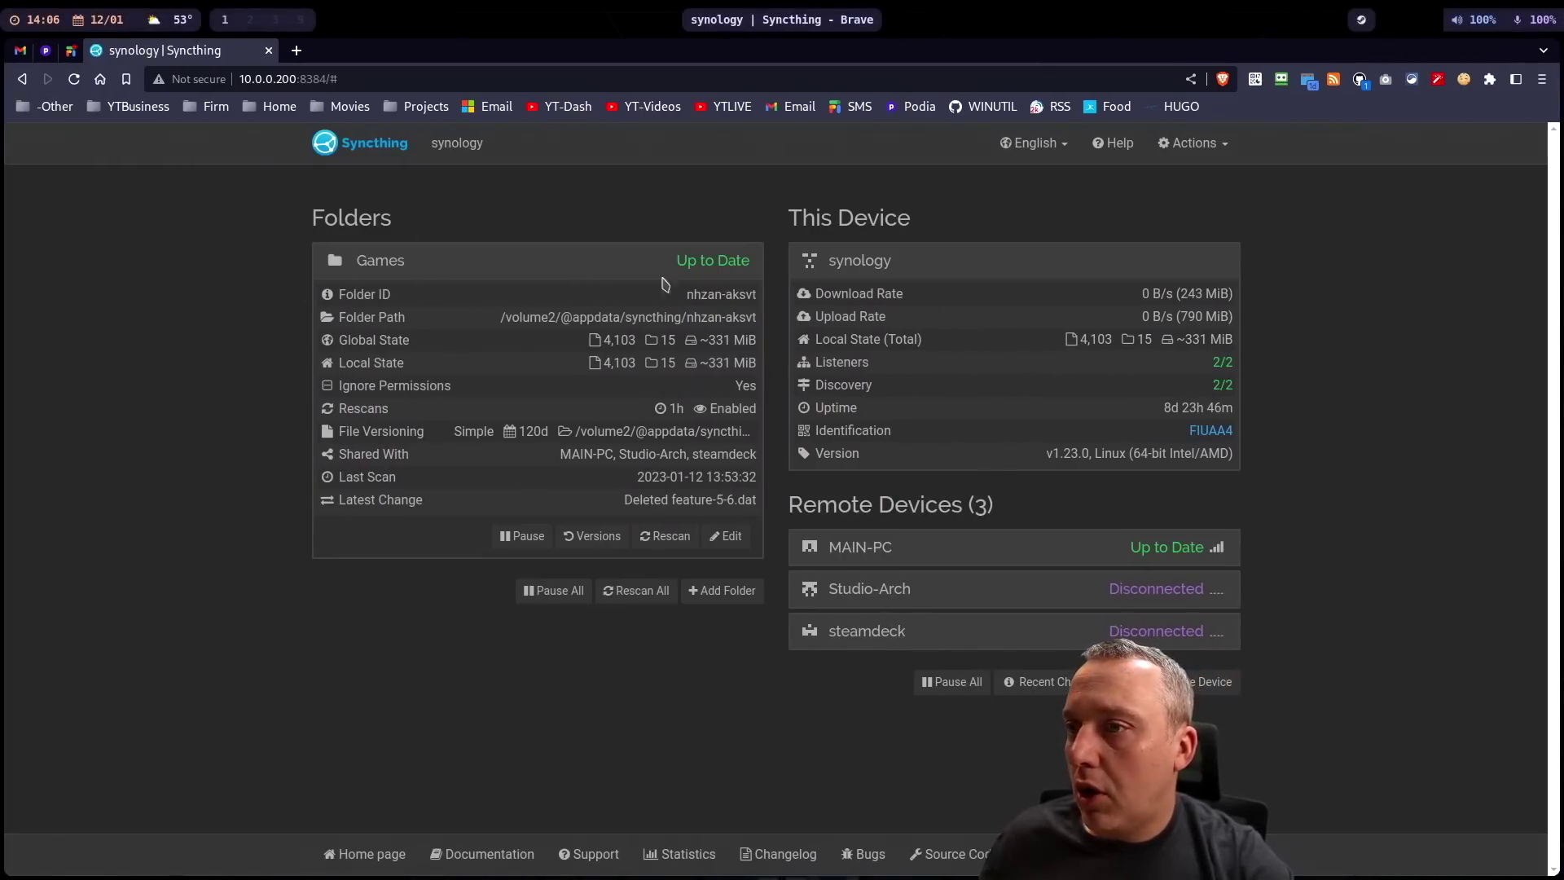
{"action": "left_click", "coordinate": [1195, 688]}
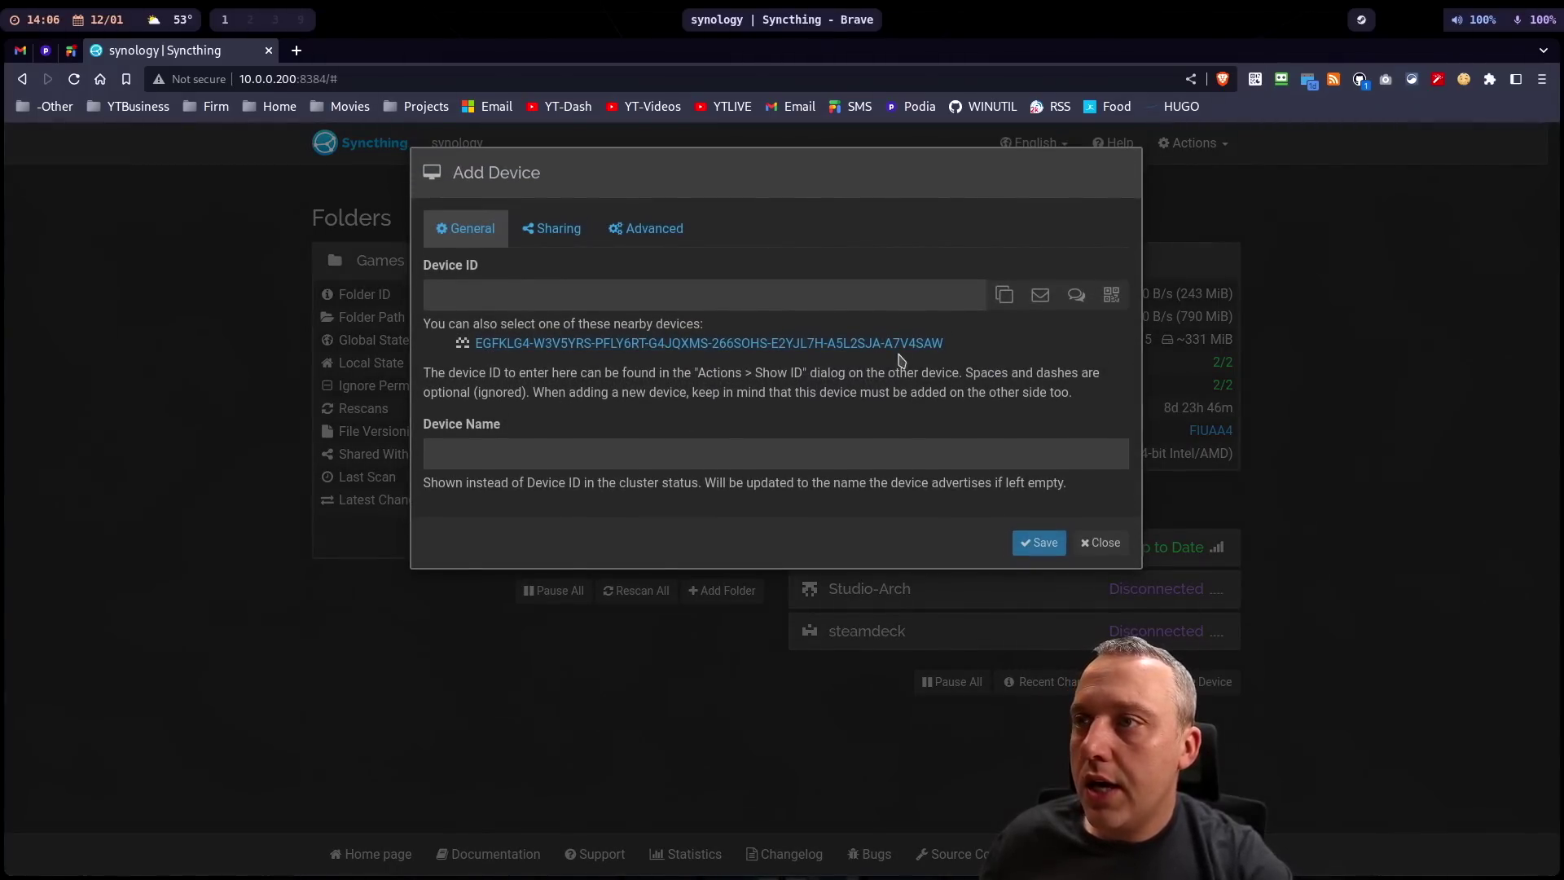
{"action": "left_click", "coordinate": [525, 345]}
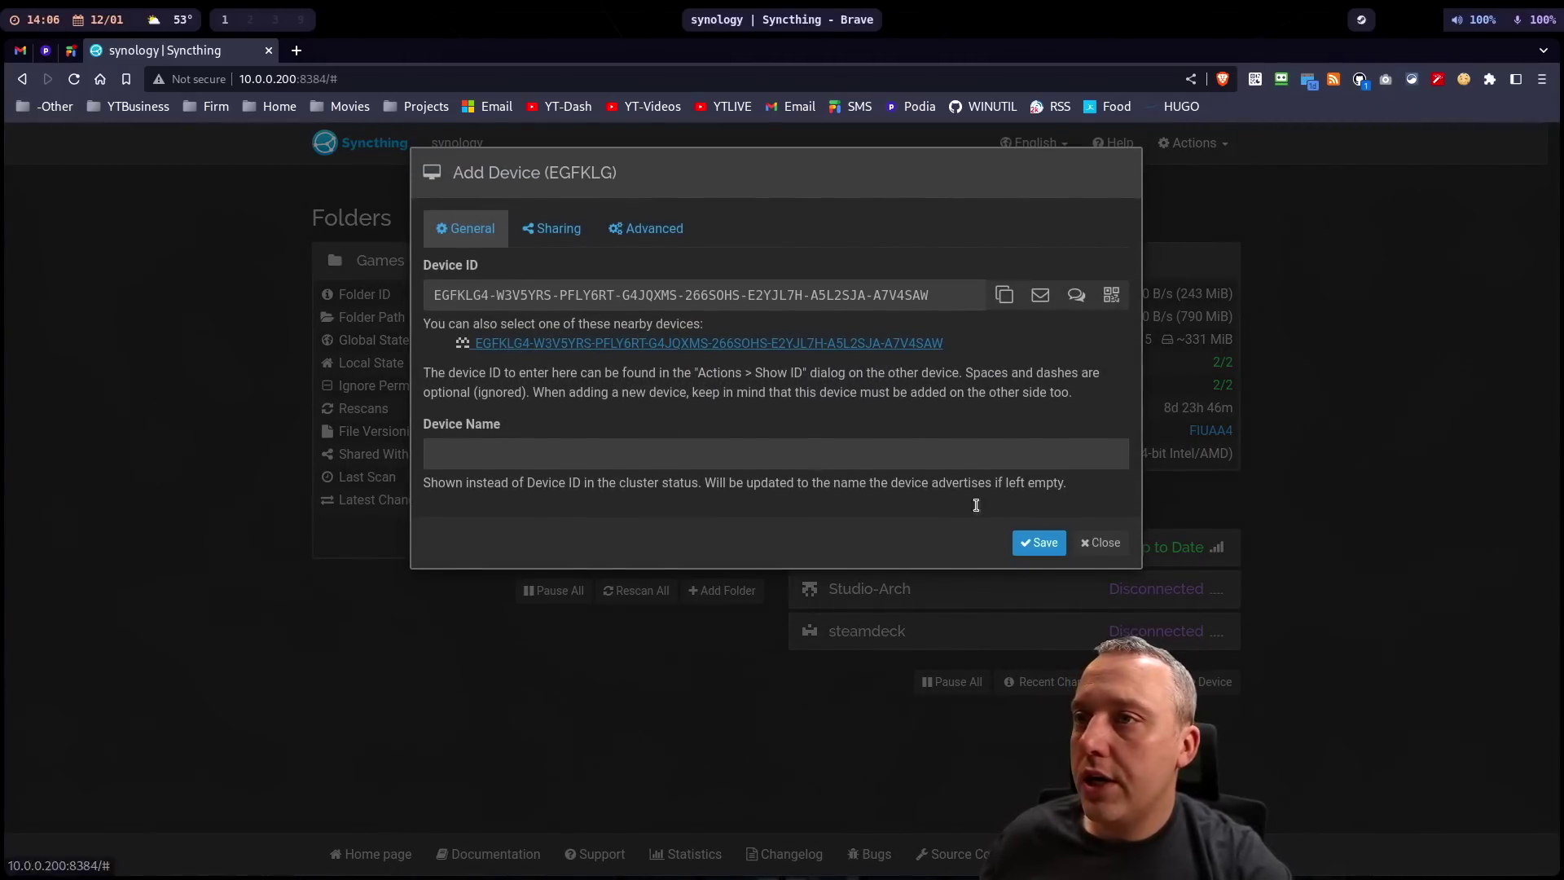
{"action": "left_click", "coordinate": [1038, 544]}
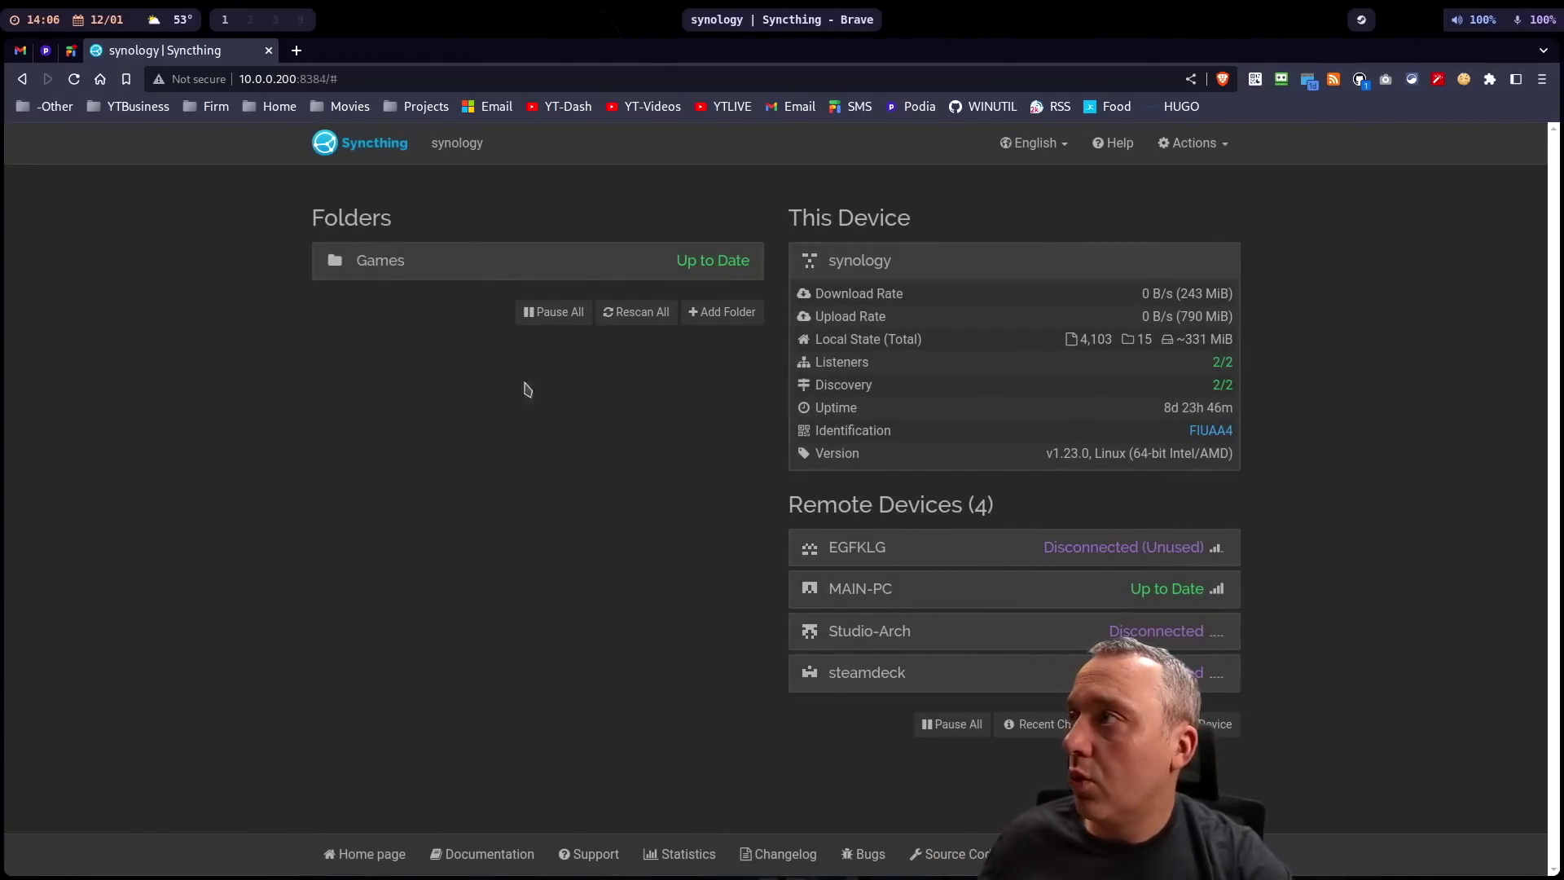
On Win10-VM, accept synology's connection request and save synology as a remote device
{"action": "key", "text": "super+2"}
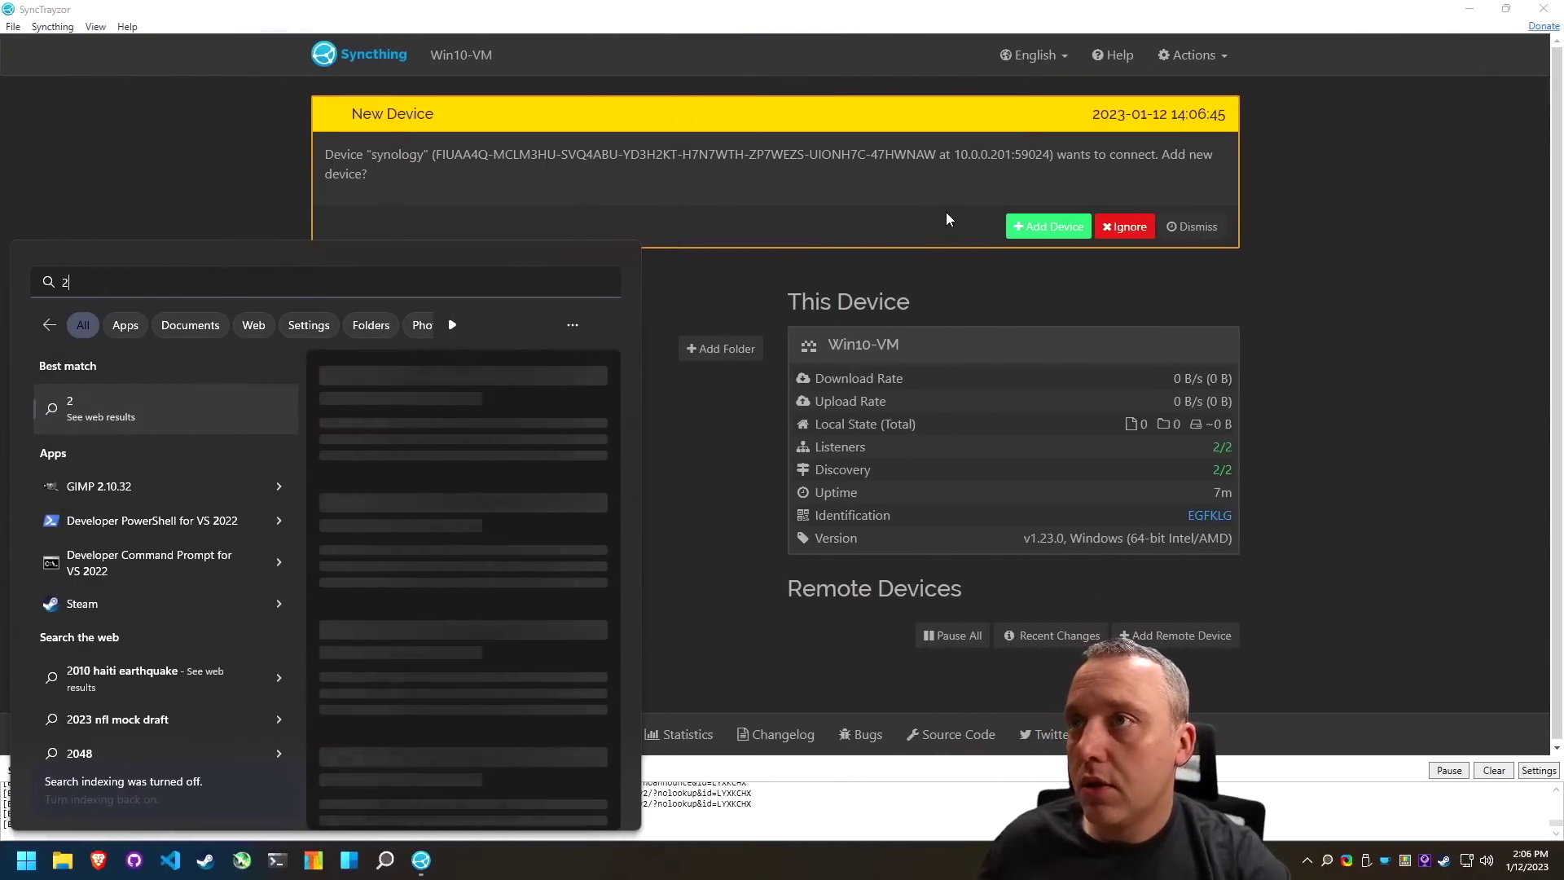
{"action": "key", "text": "Escape"}
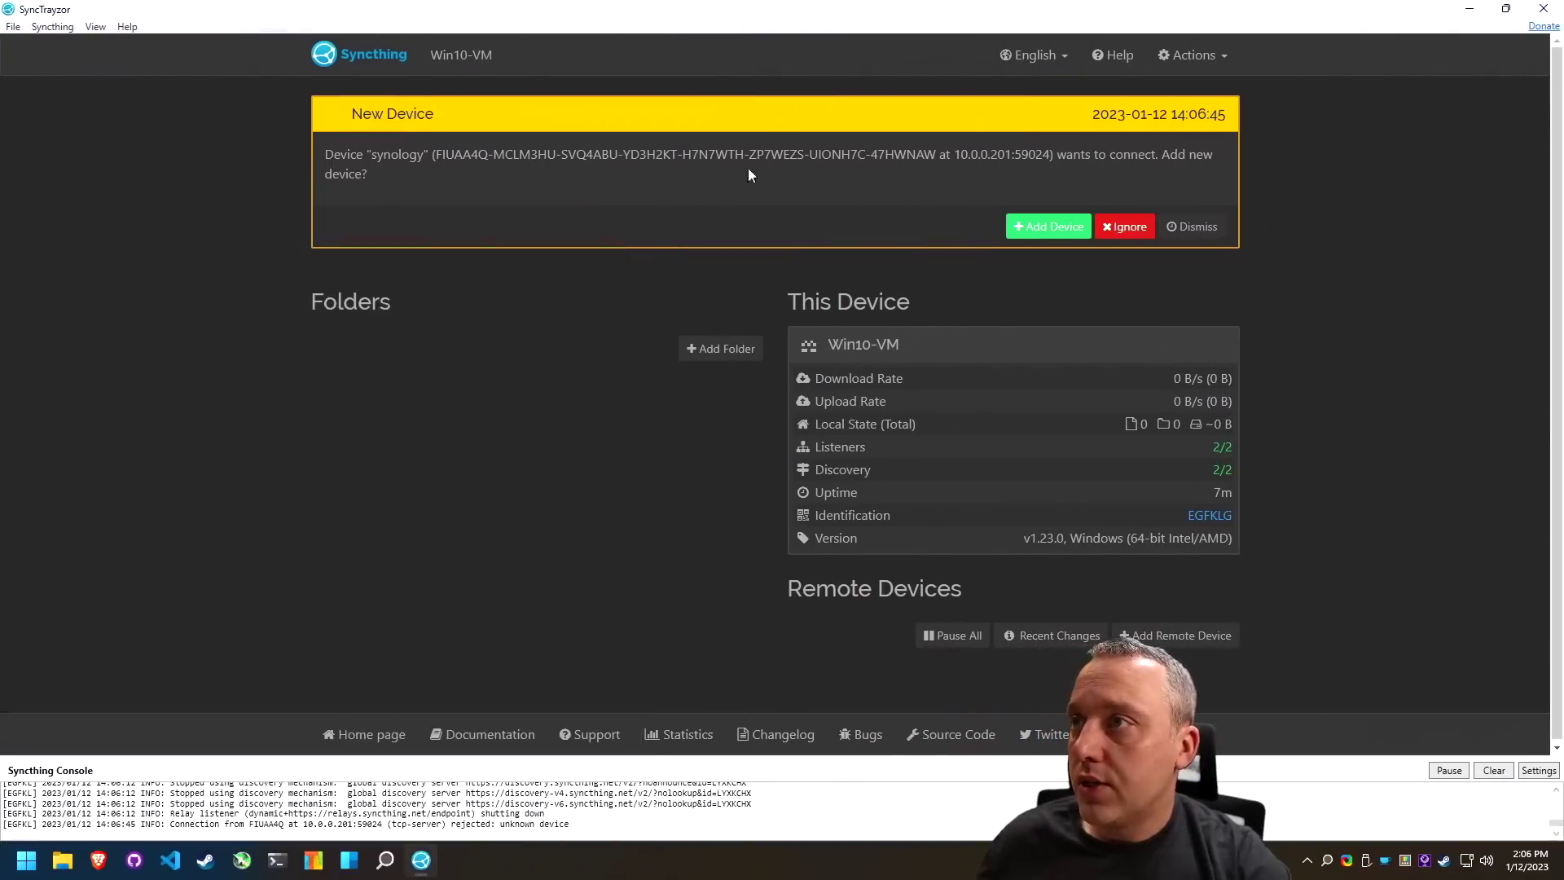
{"action": "left_click", "coordinate": [1050, 225]}
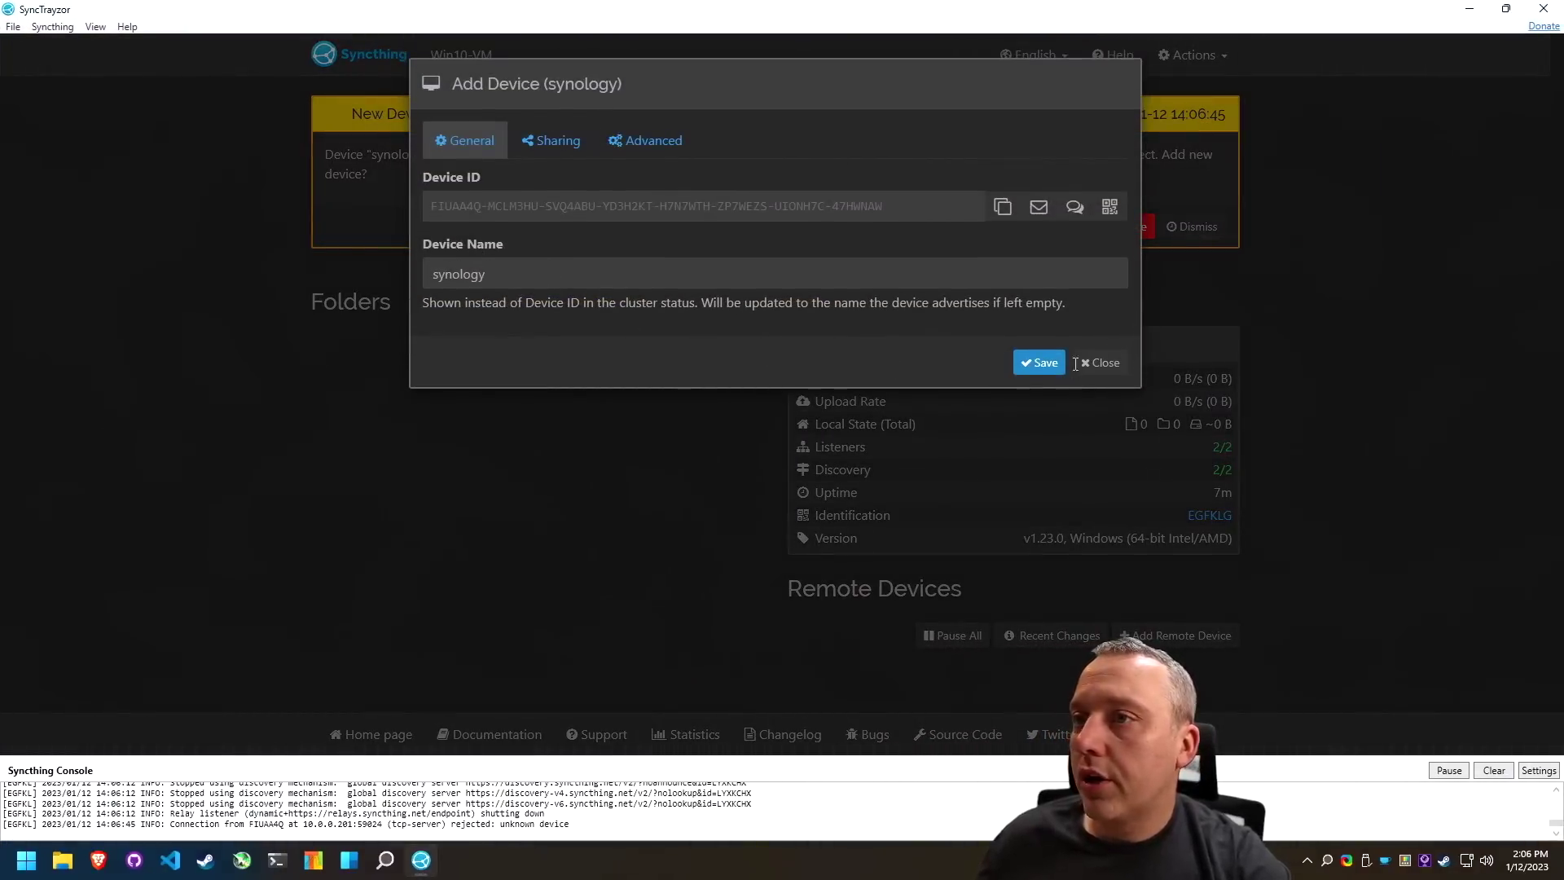
{"action": "left_click", "coordinate": [1045, 362]}
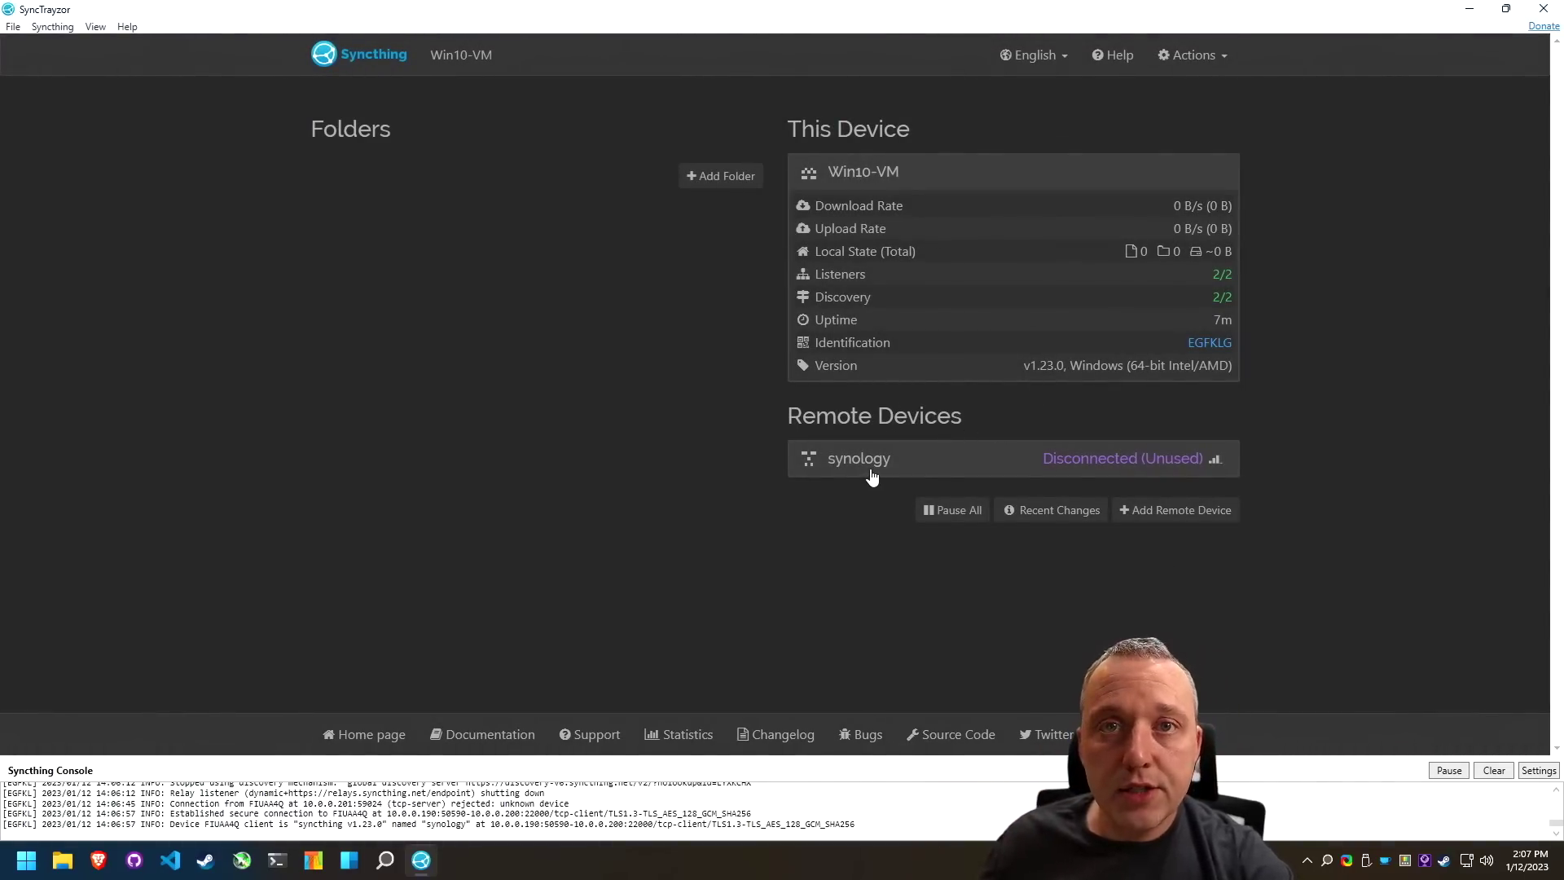
{"action": "key", "text": "super+1"}
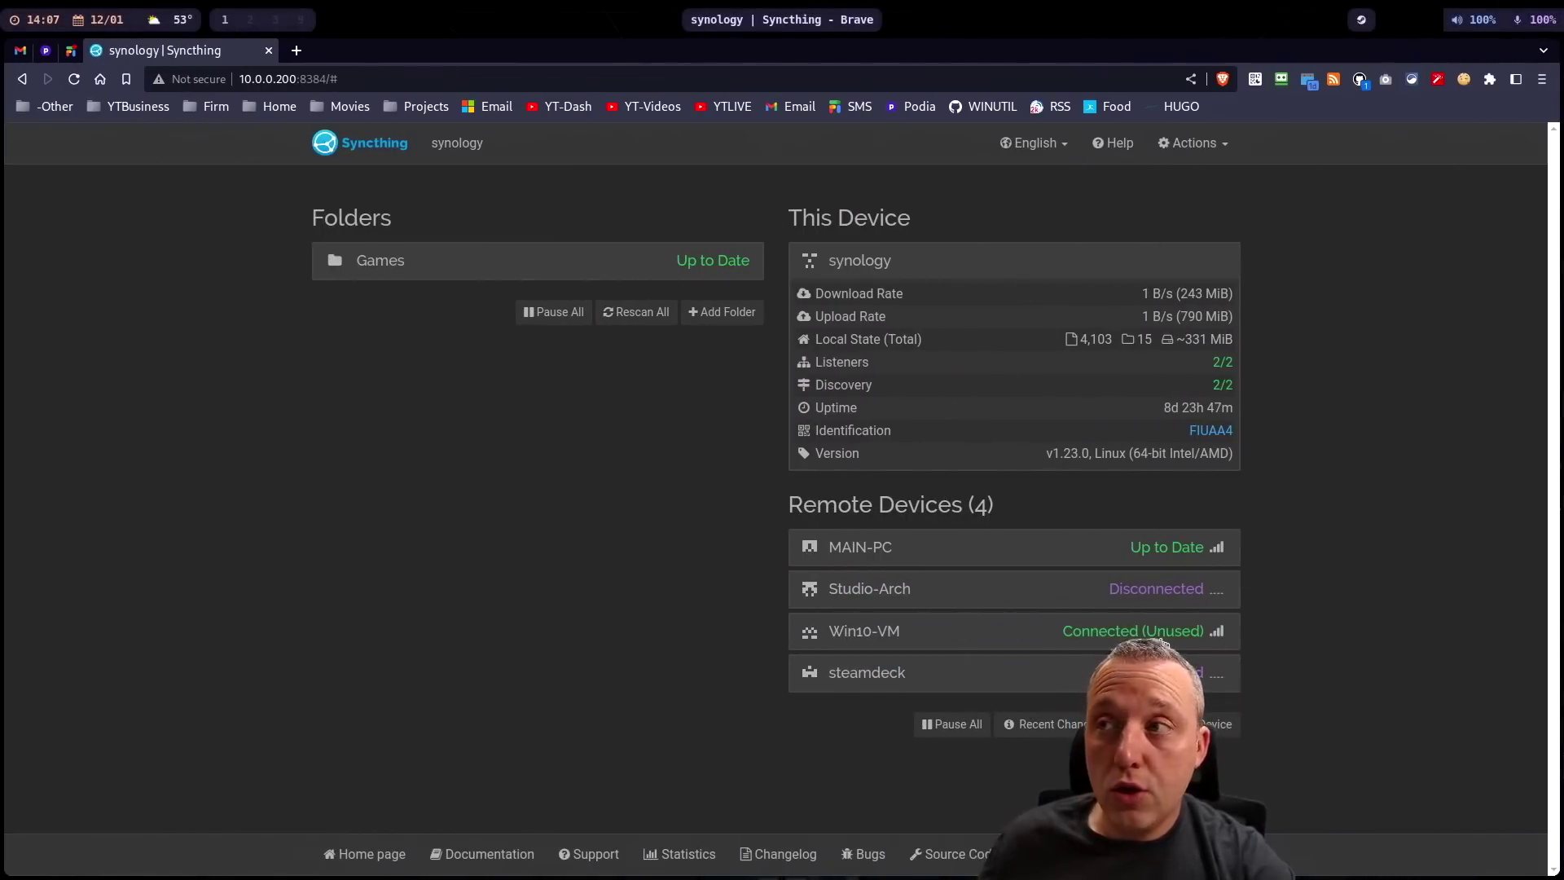
Add Win10-VM to the Games folder's sharing devices on the NAS and save
{"action": "left_click", "coordinate": [516, 262]}
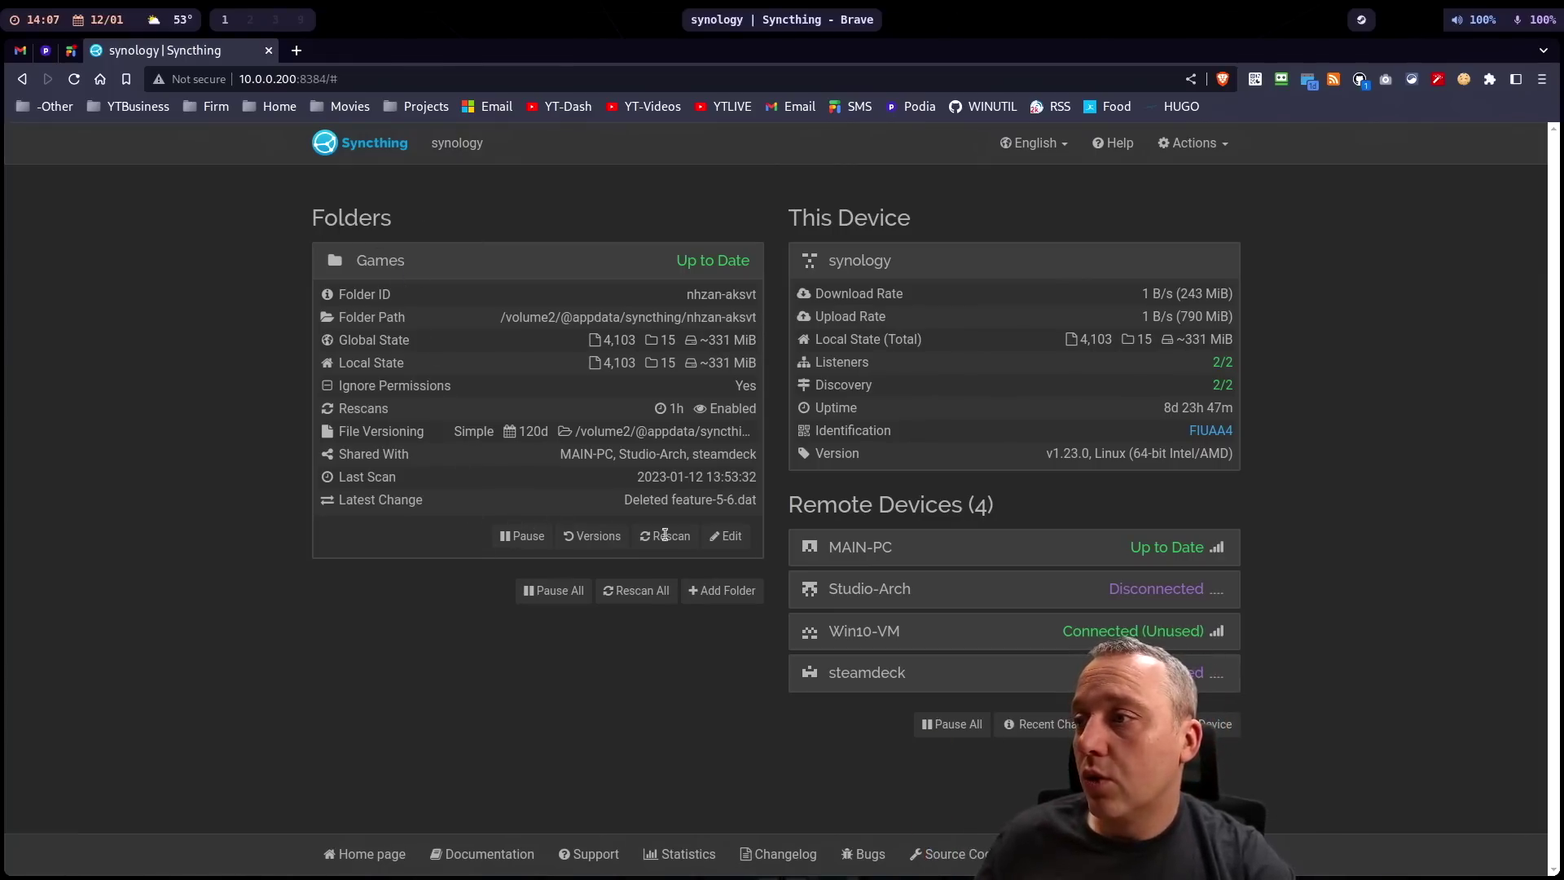
{"action": "left_click", "coordinate": [727, 536]}
{"action": "left_click", "coordinate": [547, 228]}
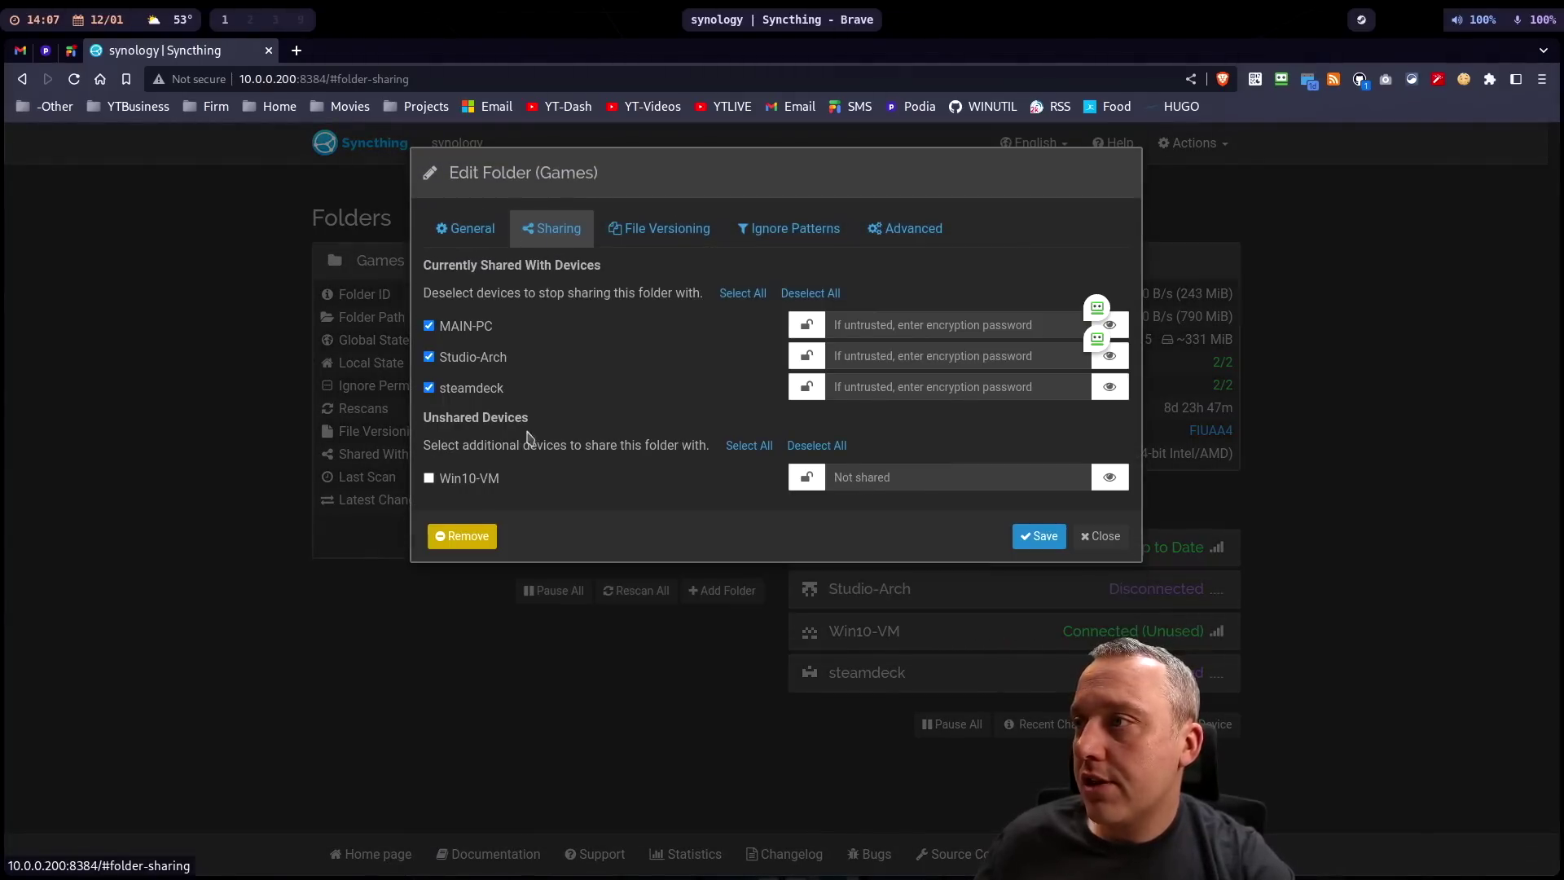
{"action": "left_click", "coordinate": [429, 479]}
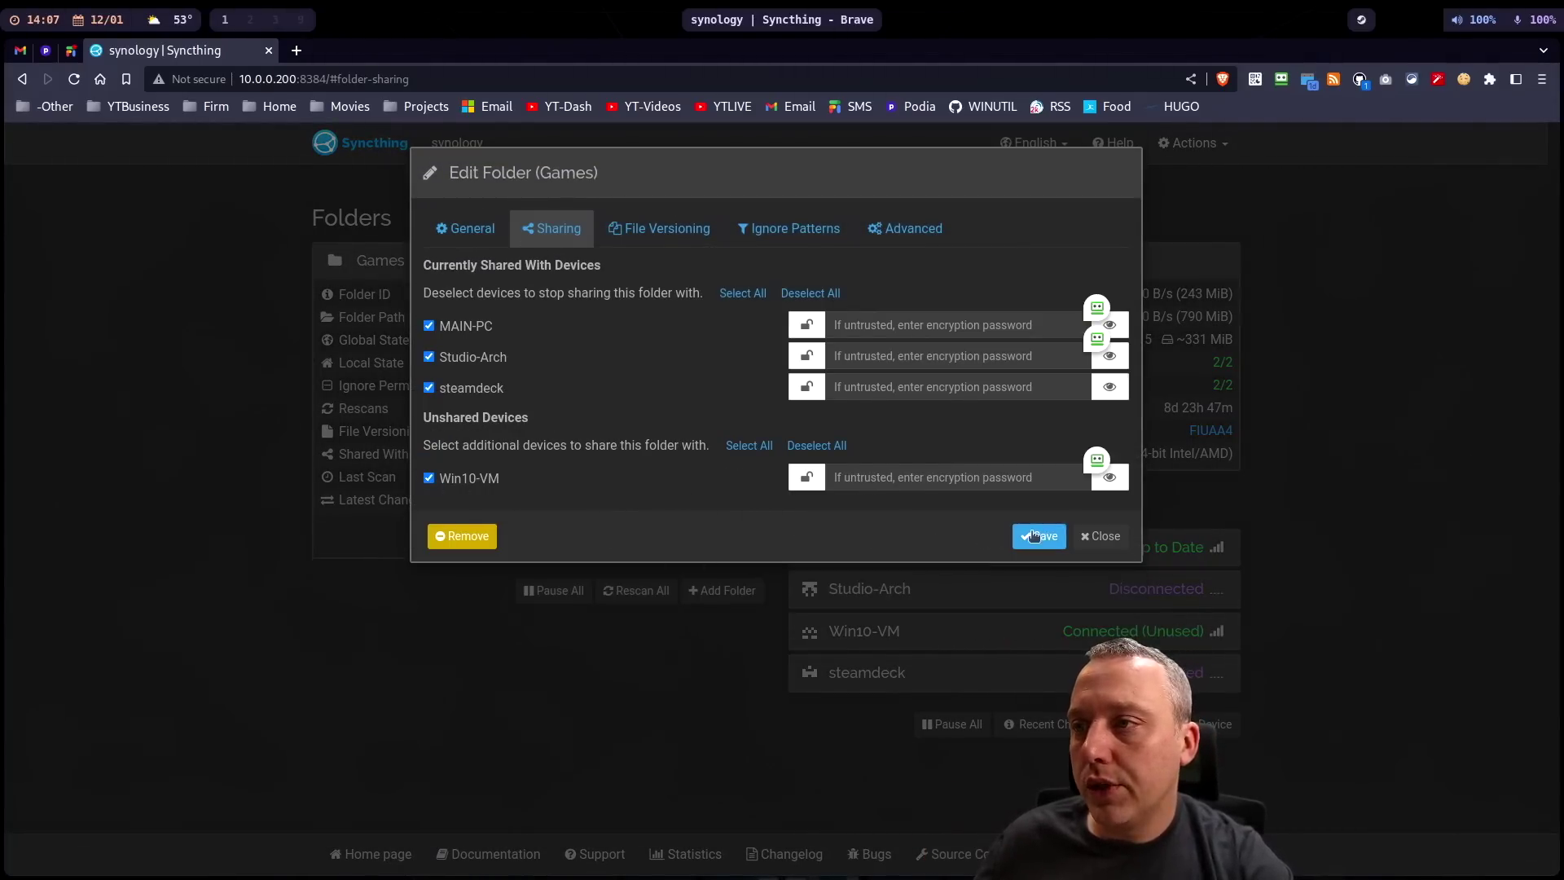
{"action": "left_click", "coordinate": [1035, 535]}
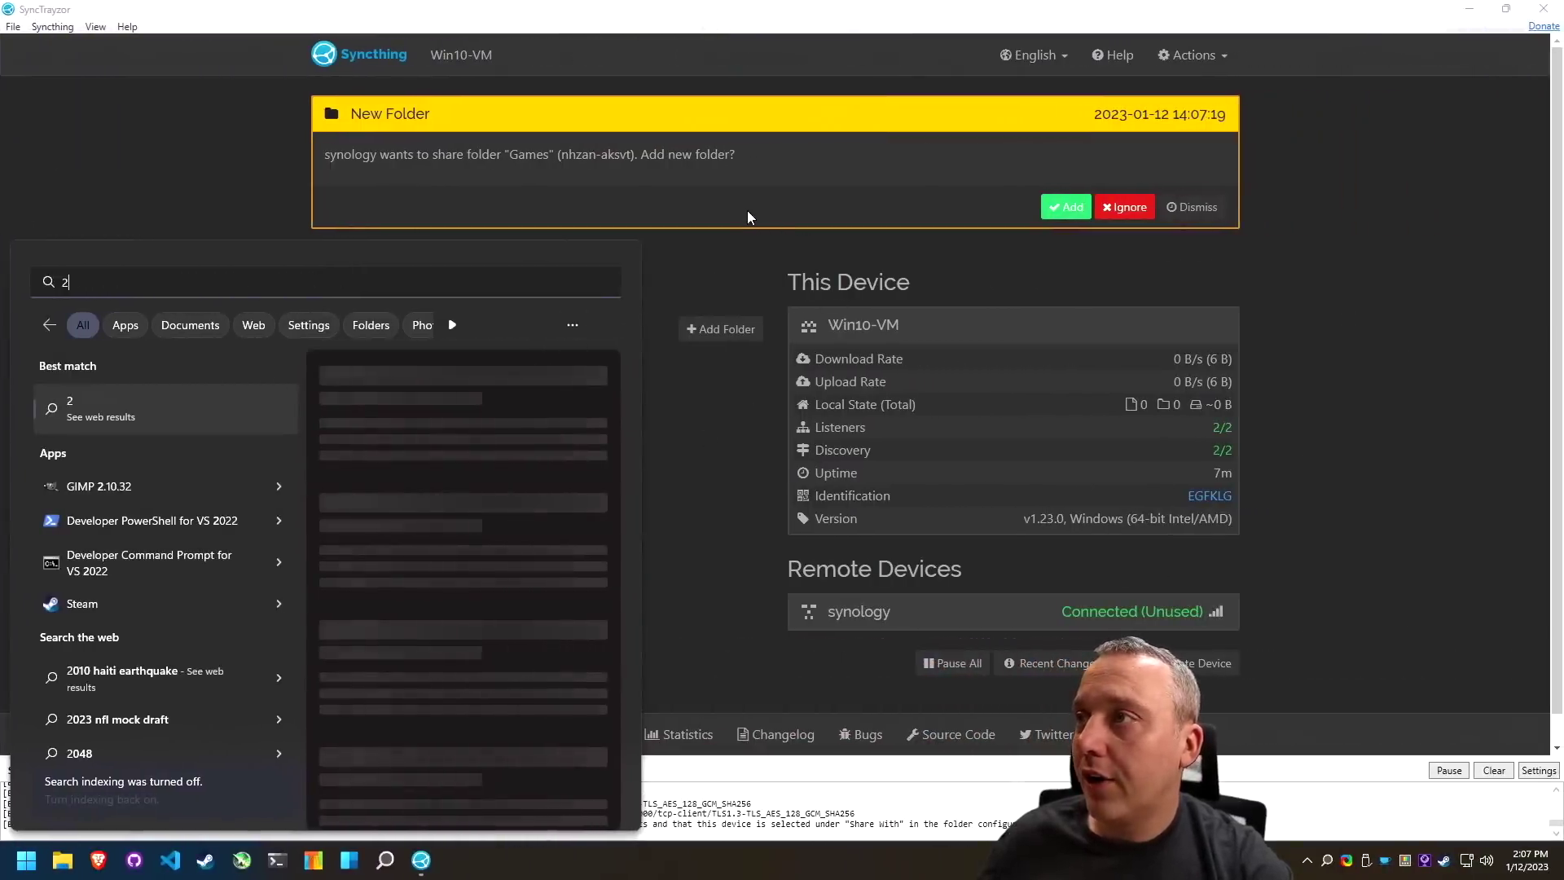
Accept synology's shared Games folder on Win10-VM, keeping the default Games label and path
{"action": "left_click", "coordinate": [745, 214]}
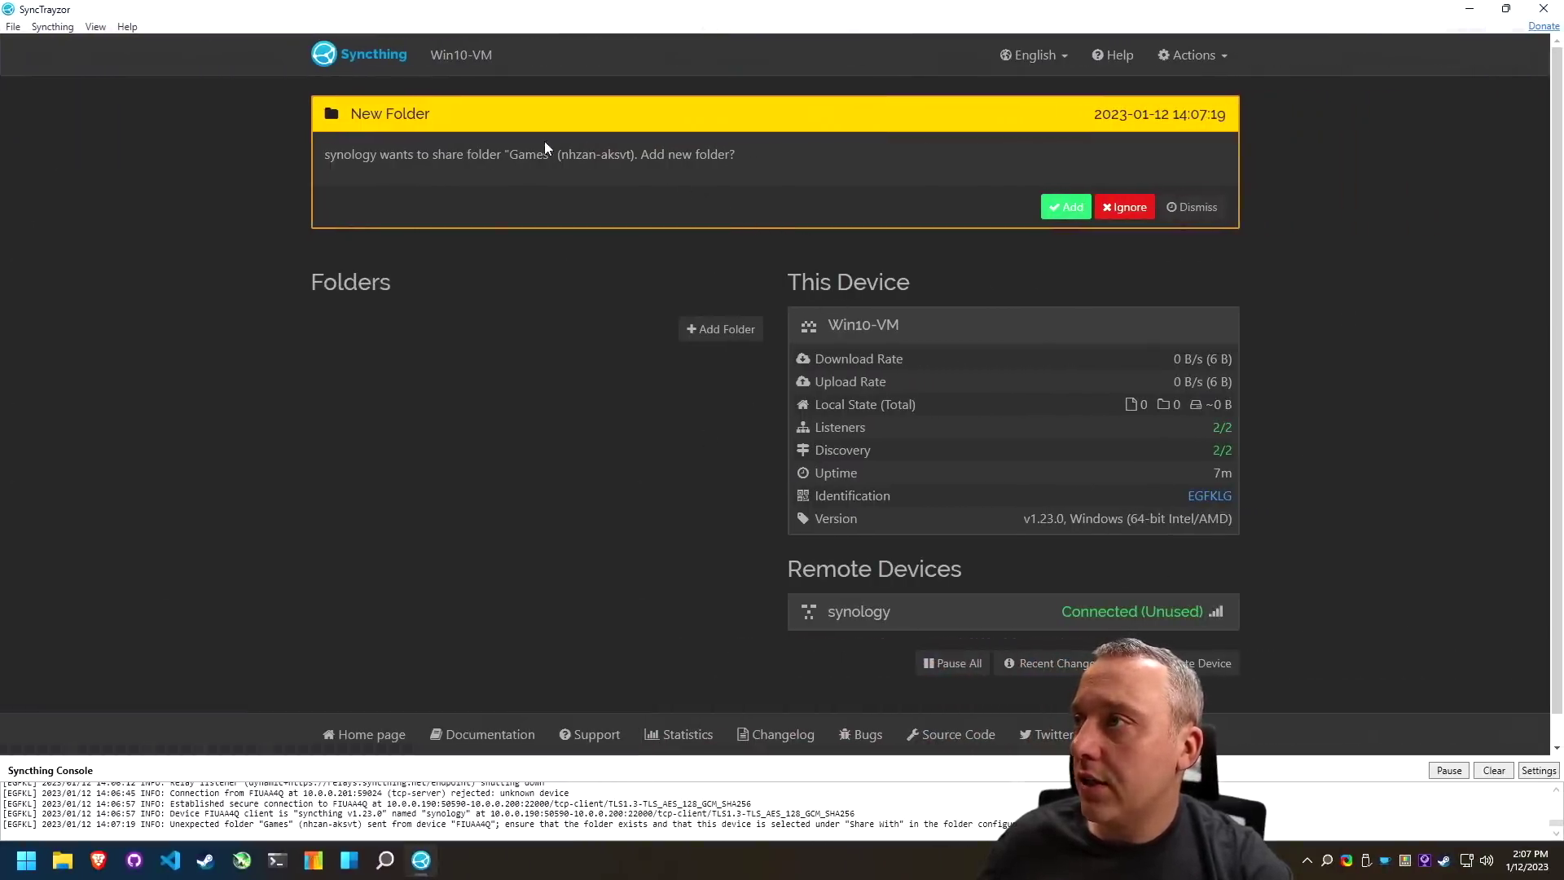
{"action": "left_click", "coordinate": [1067, 205]}
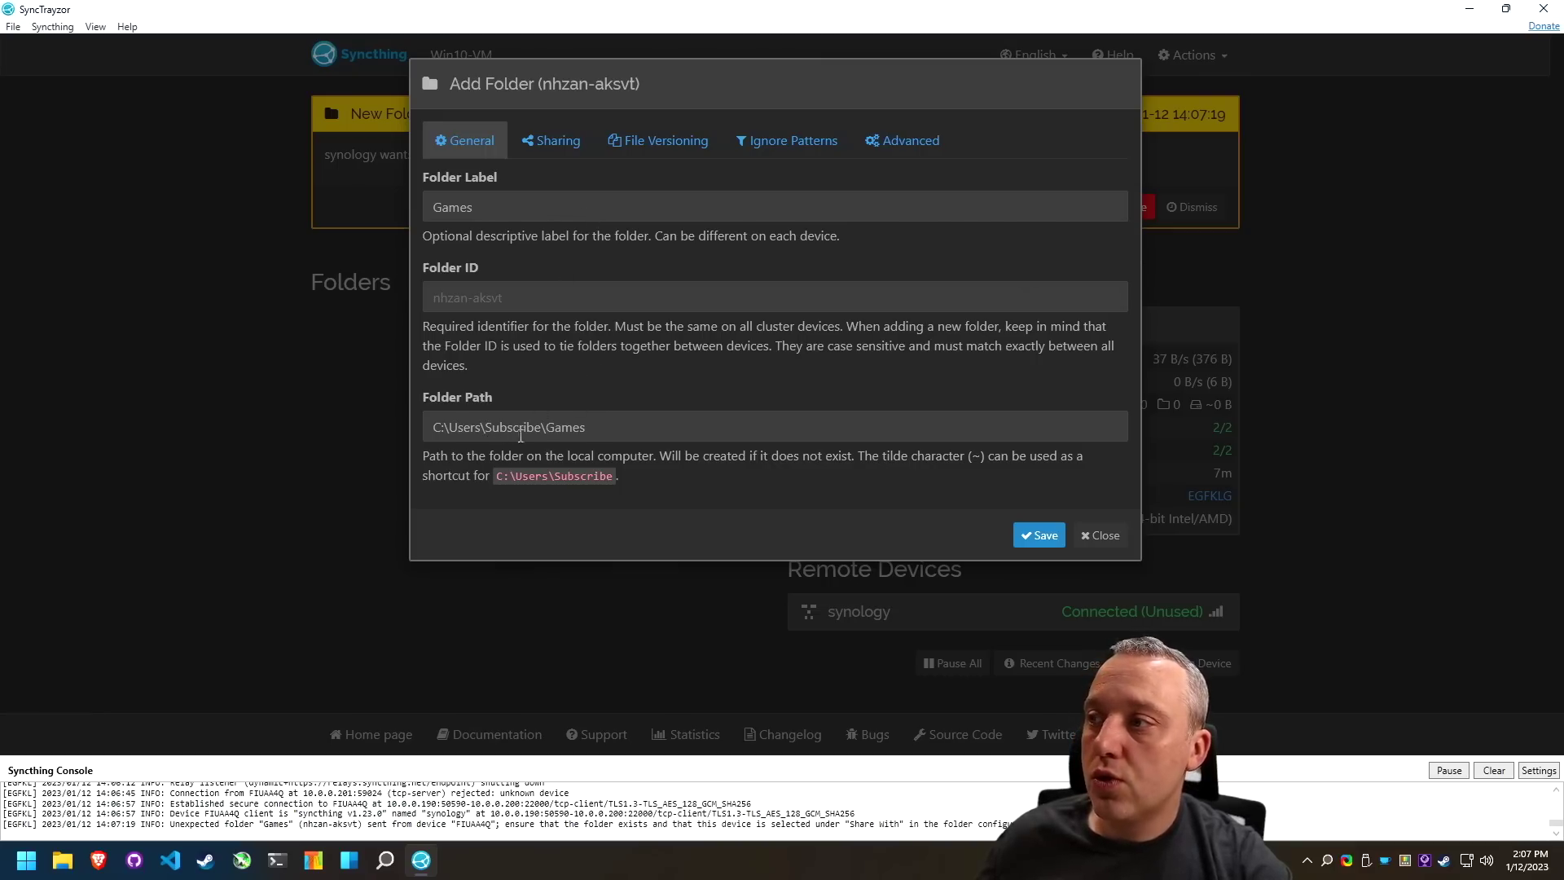
{"action": "left_click", "coordinate": [1051, 540]}
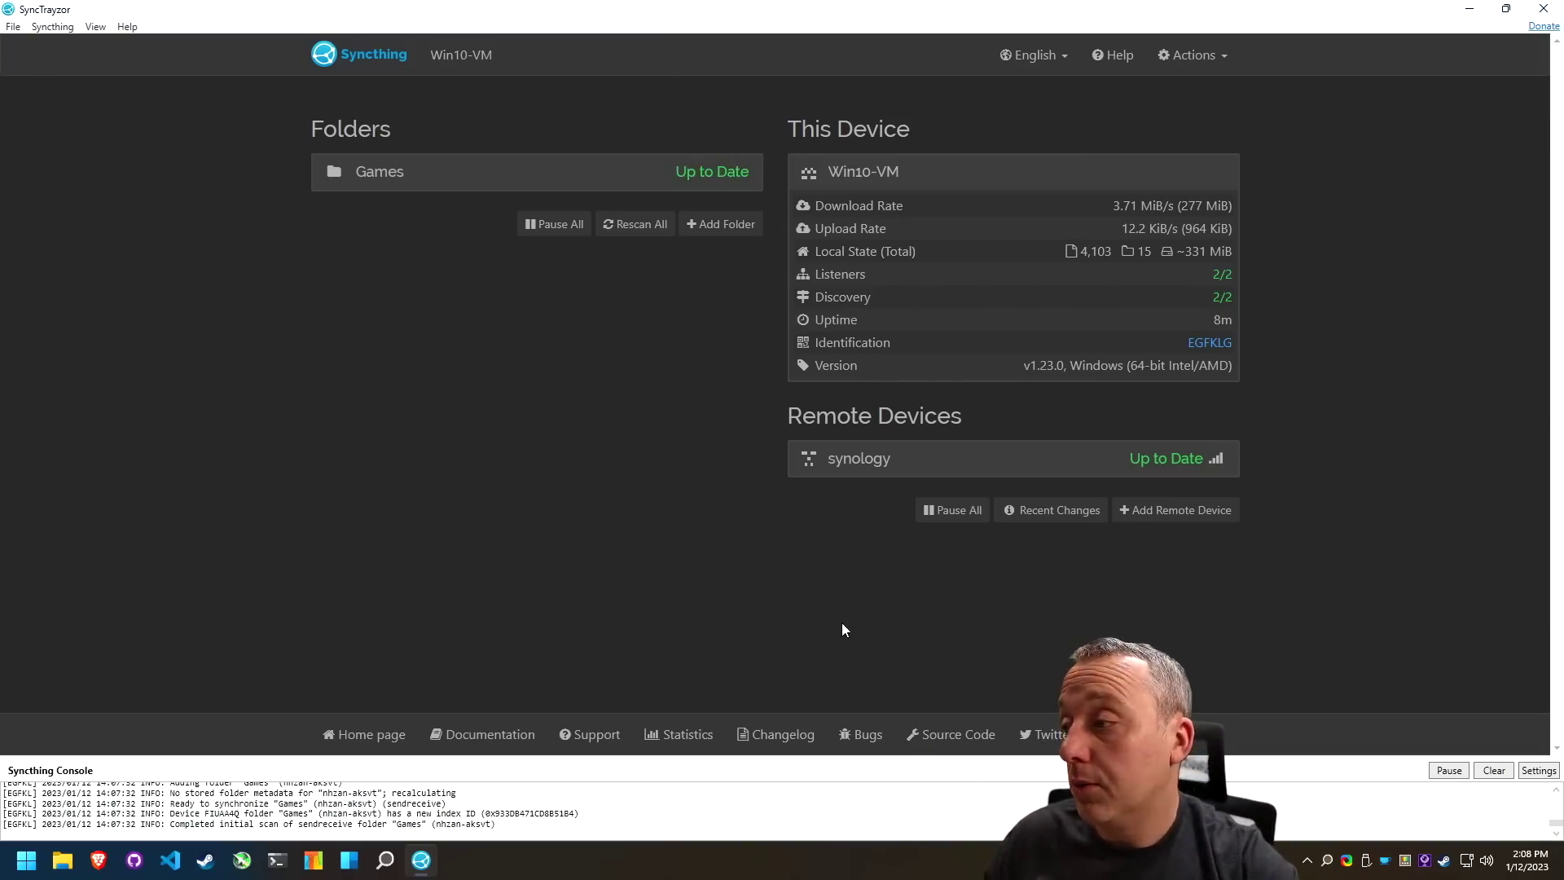
Open the synced Games folder in File Explorer and browse into Dwarf Fortress > save
{"action": "key", "text": "super+e"}
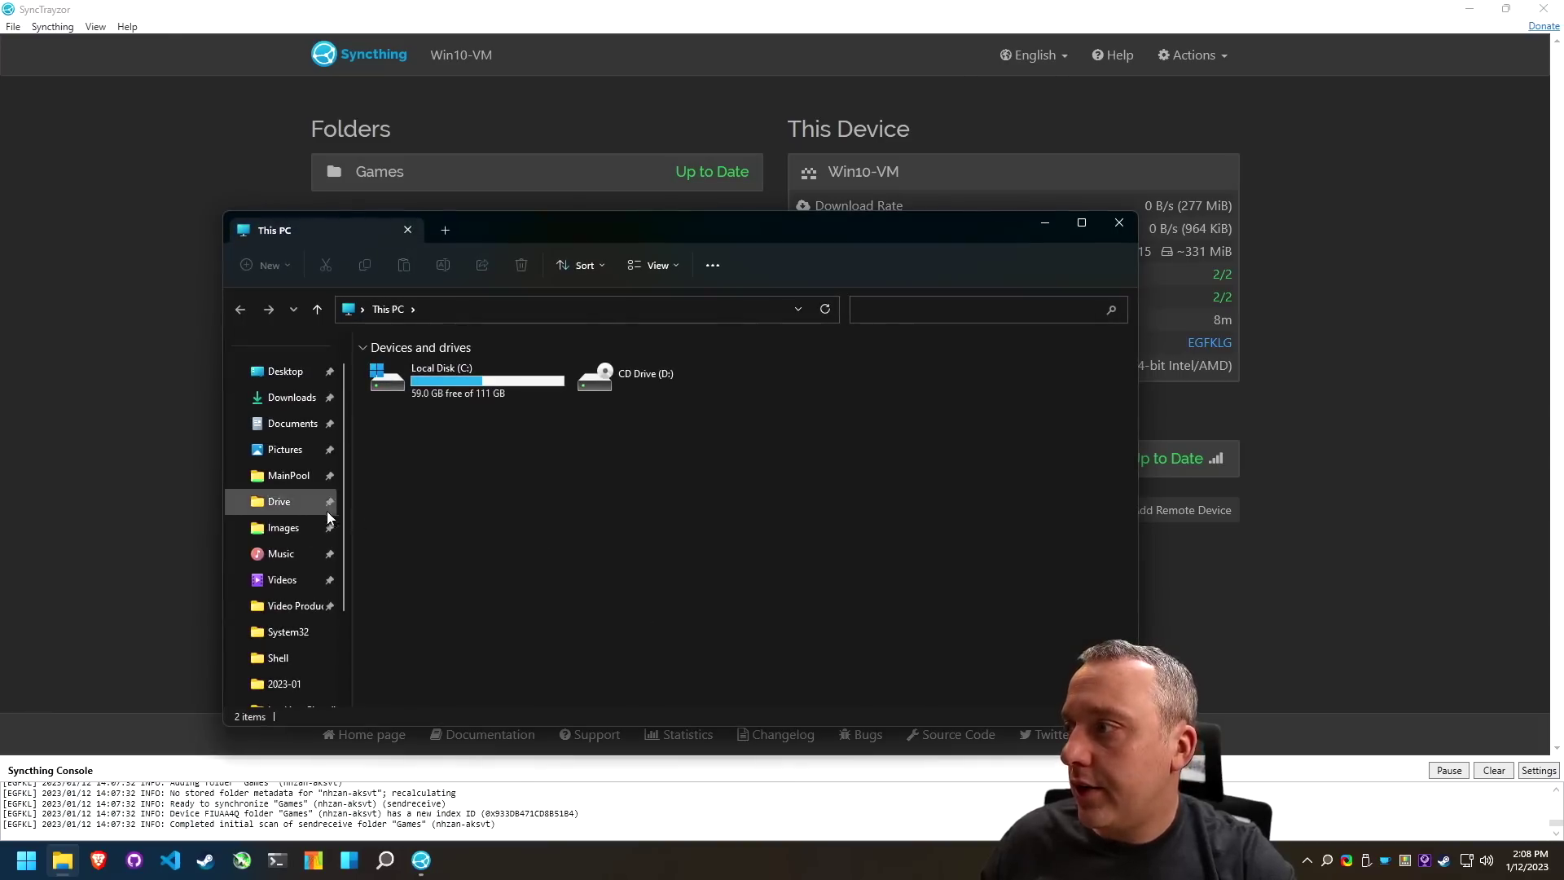
{"action": "left_click", "coordinate": [256, 489]}
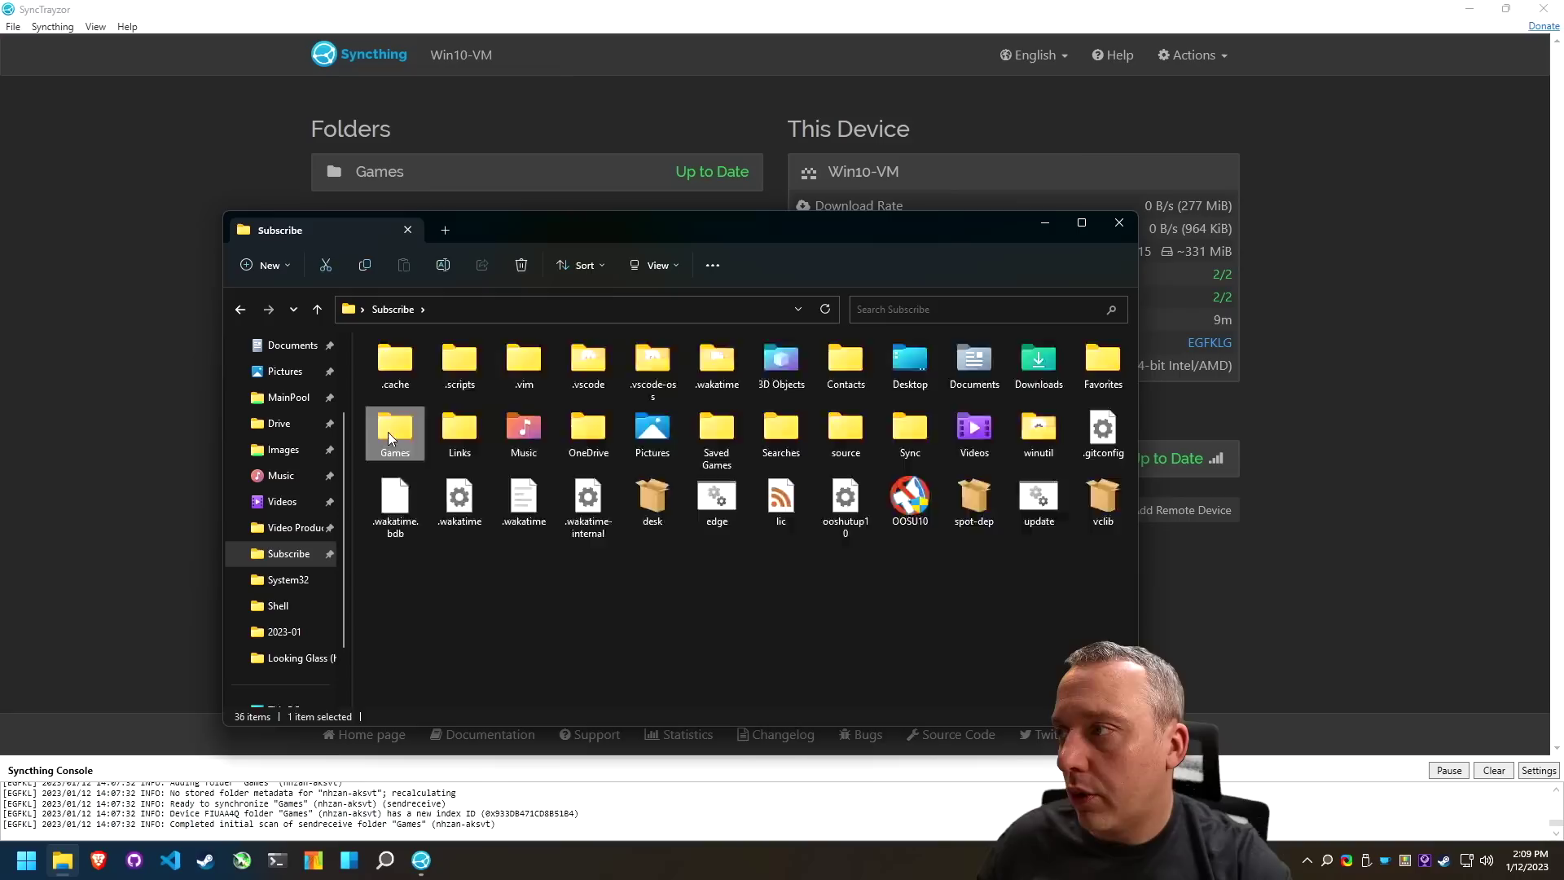
{"action": "double_click", "coordinate": [388, 432]}
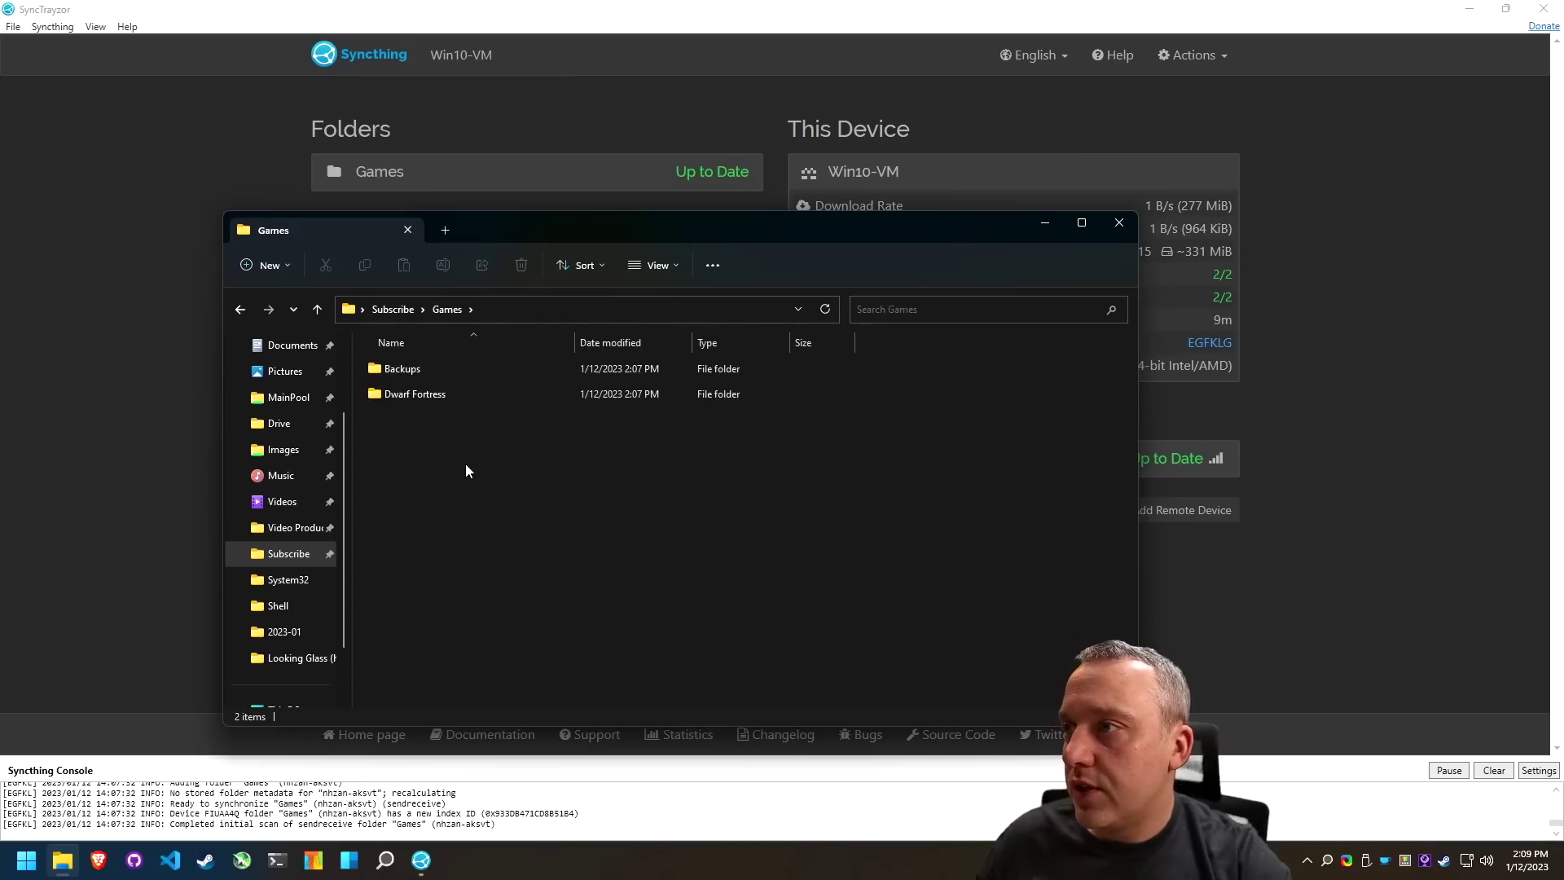
{"action": "left_click", "coordinate": [389, 371]}
{"action": "left_click", "coordinate": [427, 396]}
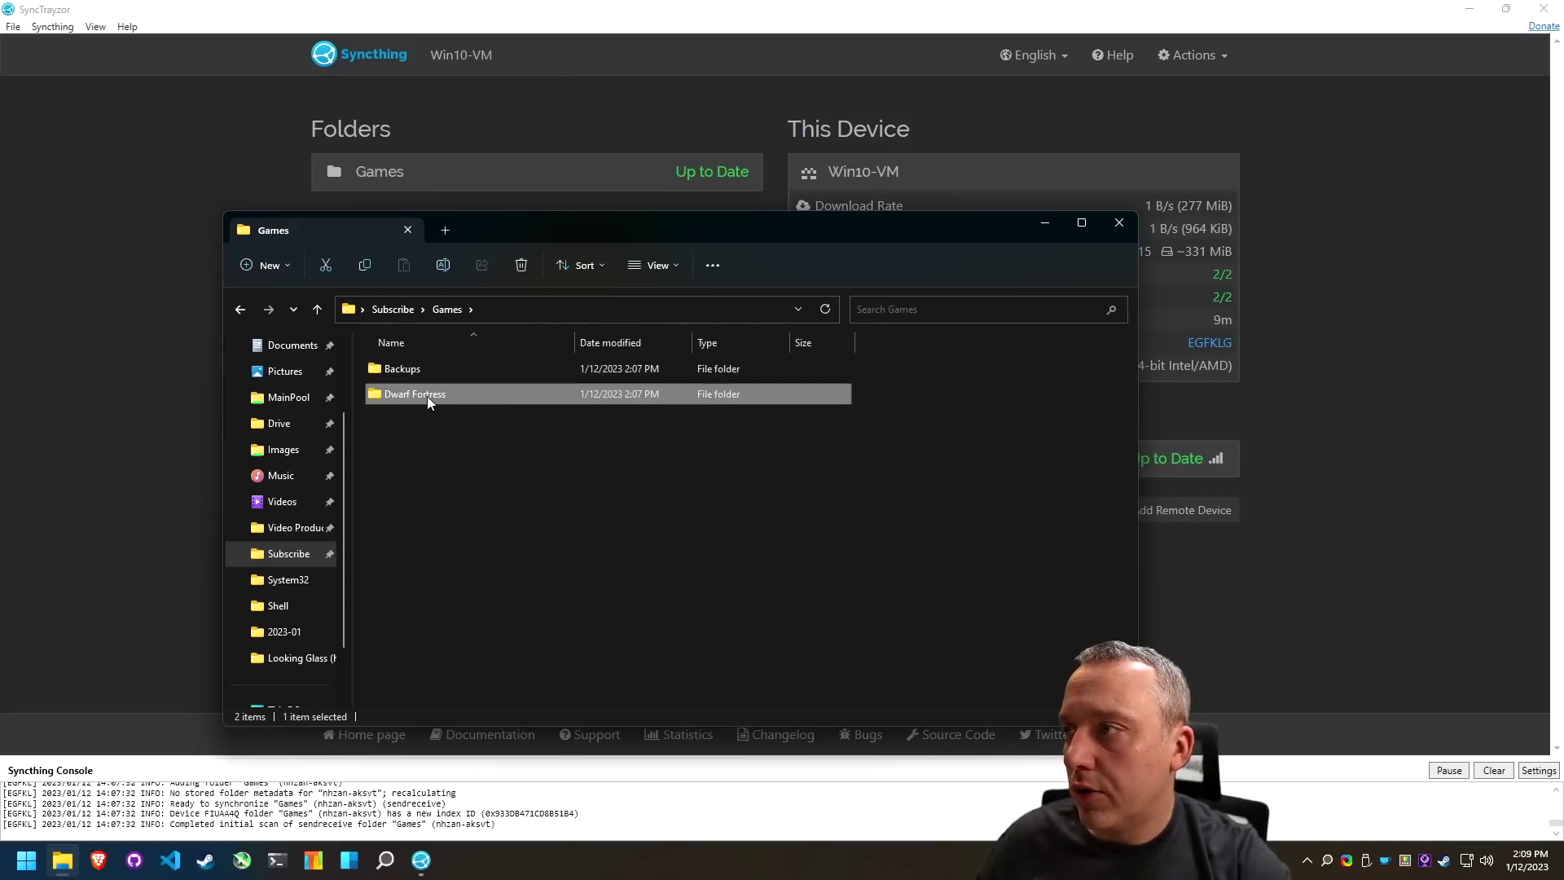
{"action": "double_click", "coordinate": [427, 396]}
{"action": "double_click", "coordinate": [388, 369]}
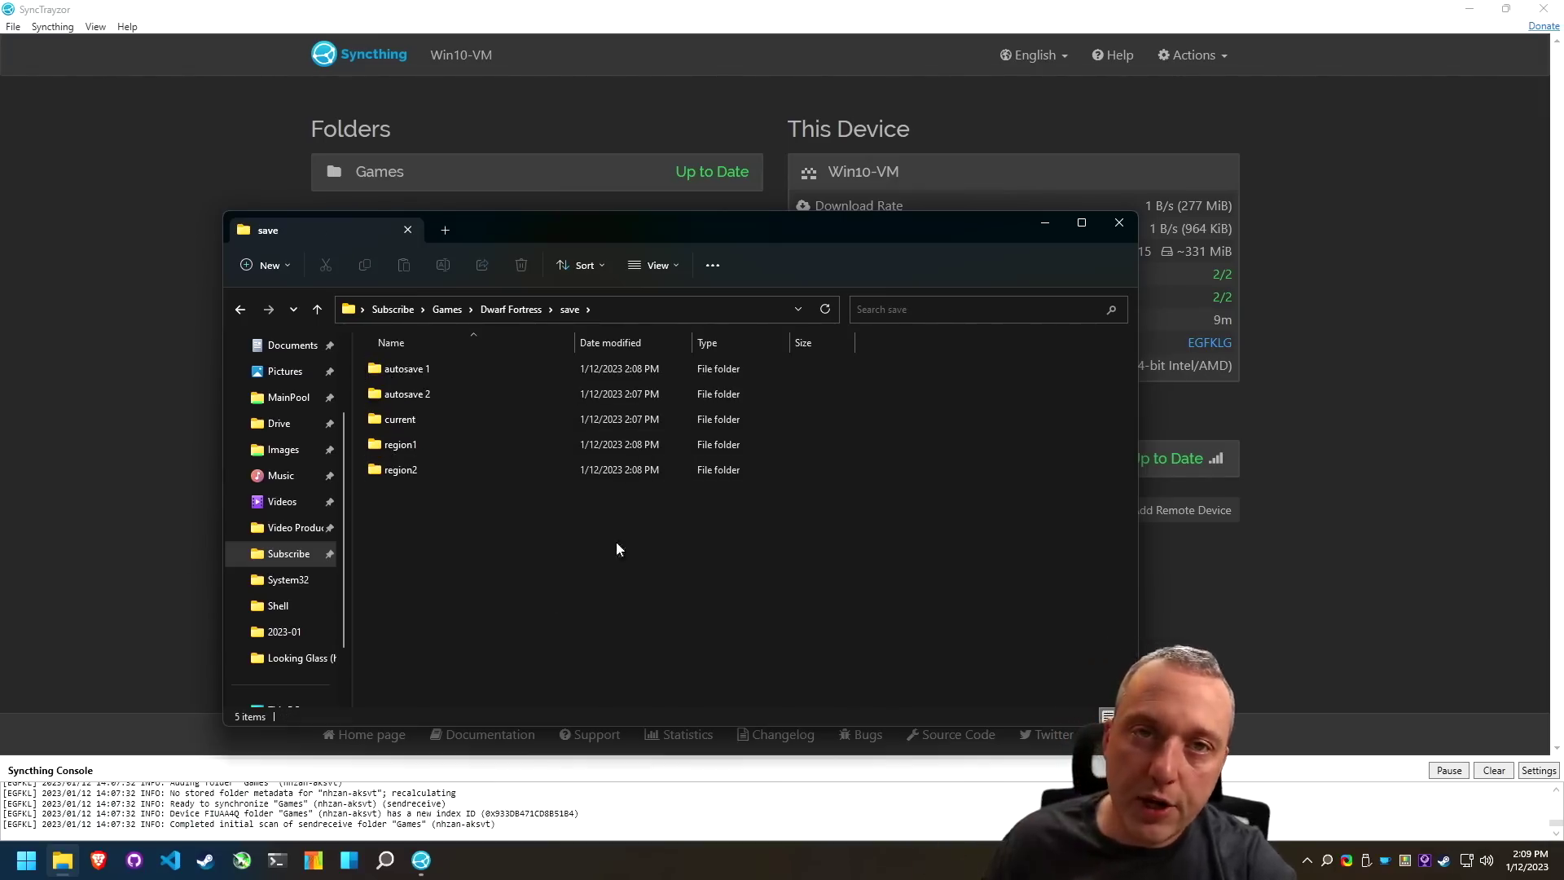
Return to the Games folder showing Backups and Dwarf Fortress, and bring up Steam's library
{"action": "left_click", "coordinate": [503, 307]}
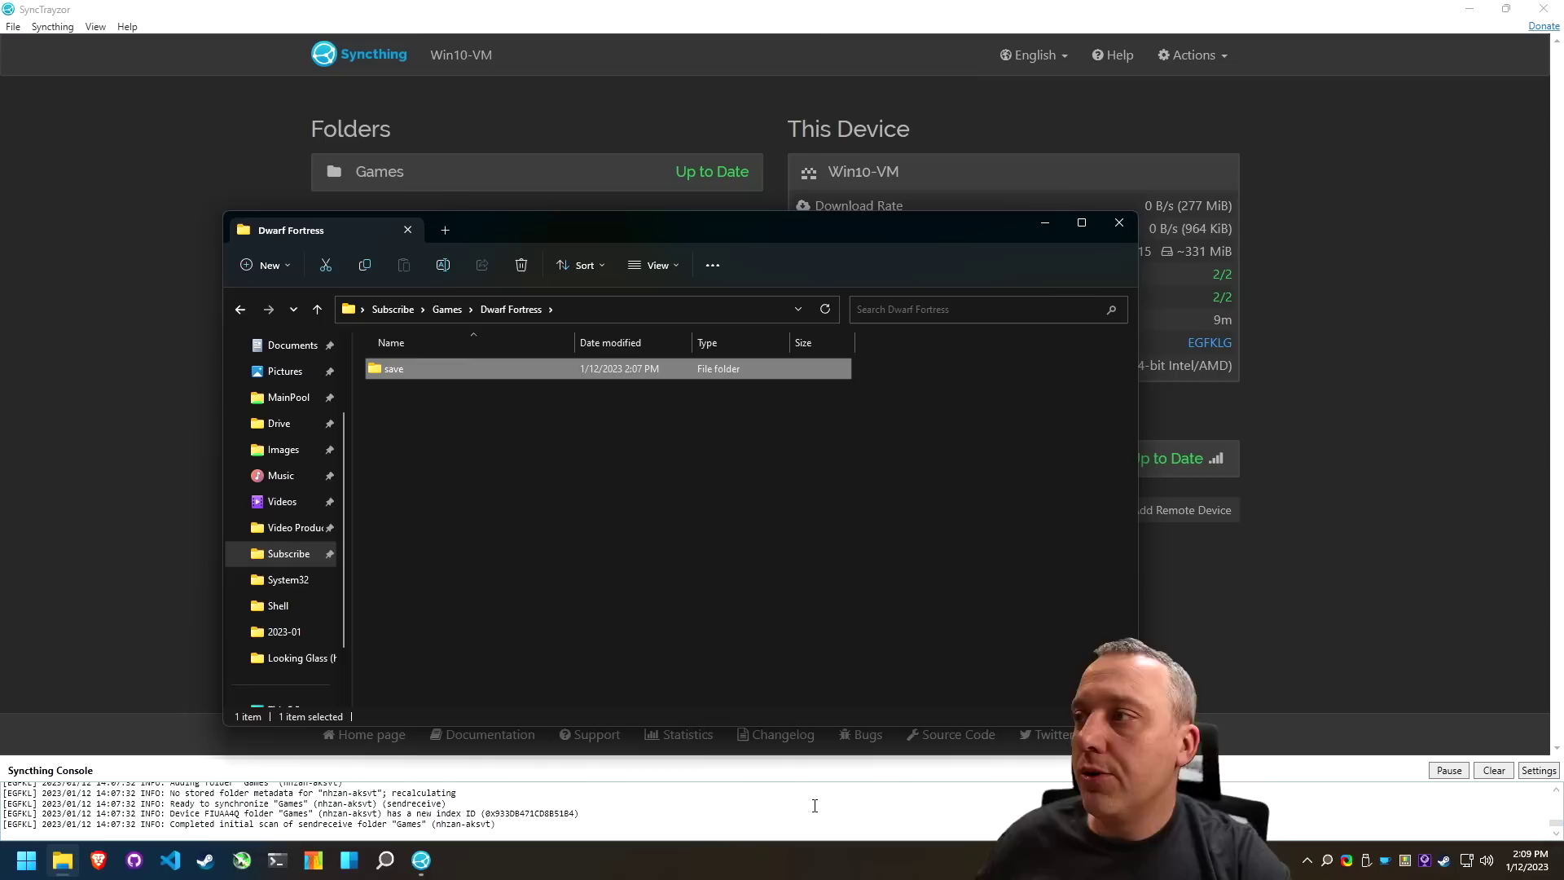
{"action": "left_click", "coordinate": [543, 675]}
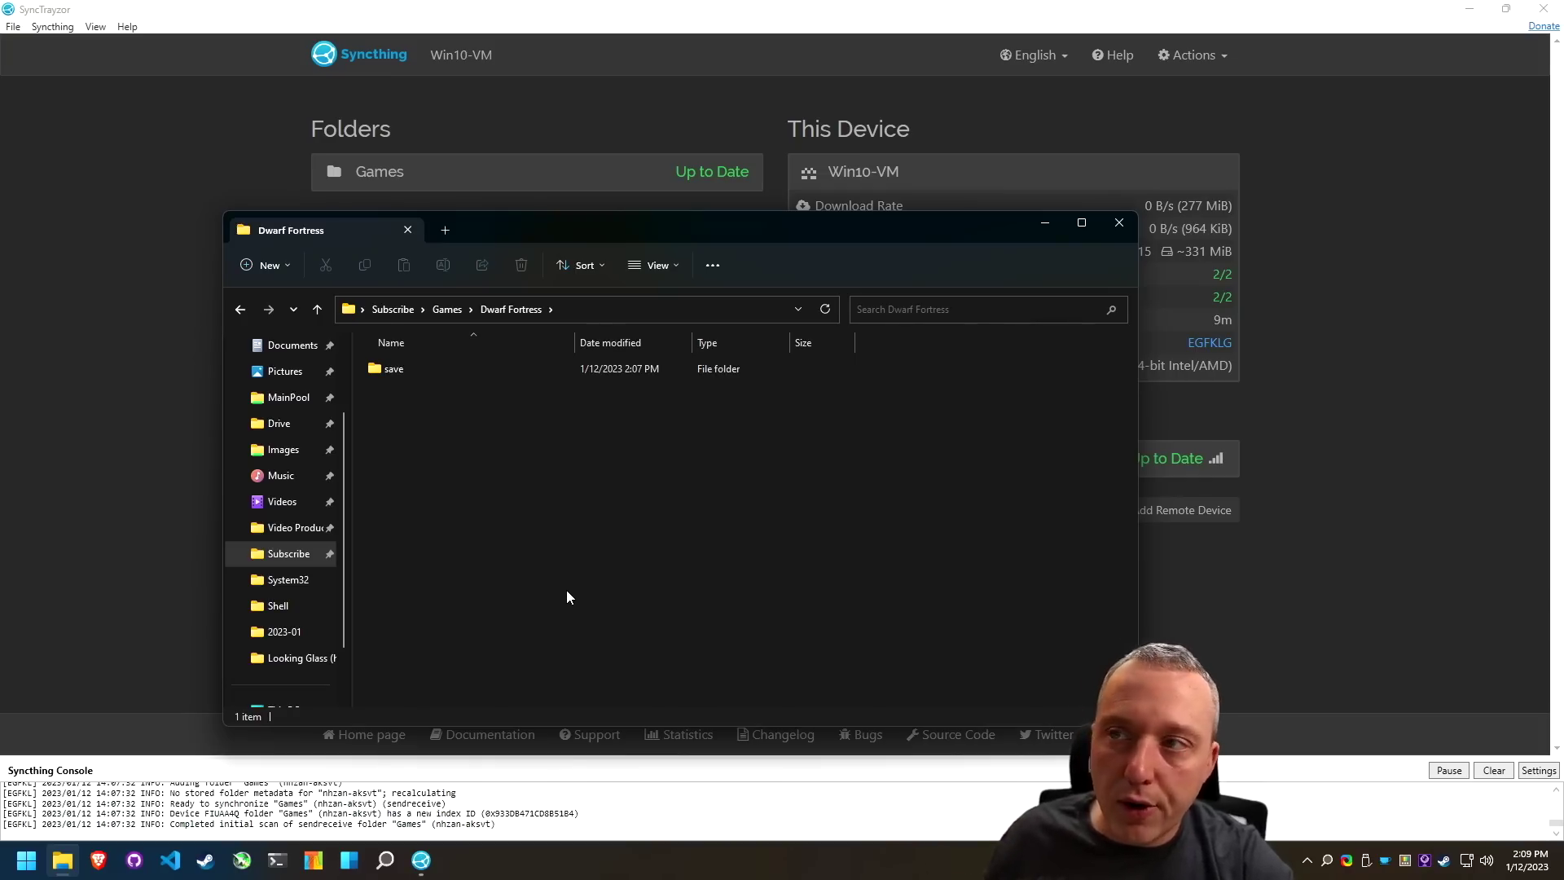
{"action": "left_click", "coordinate": [448, 310]}
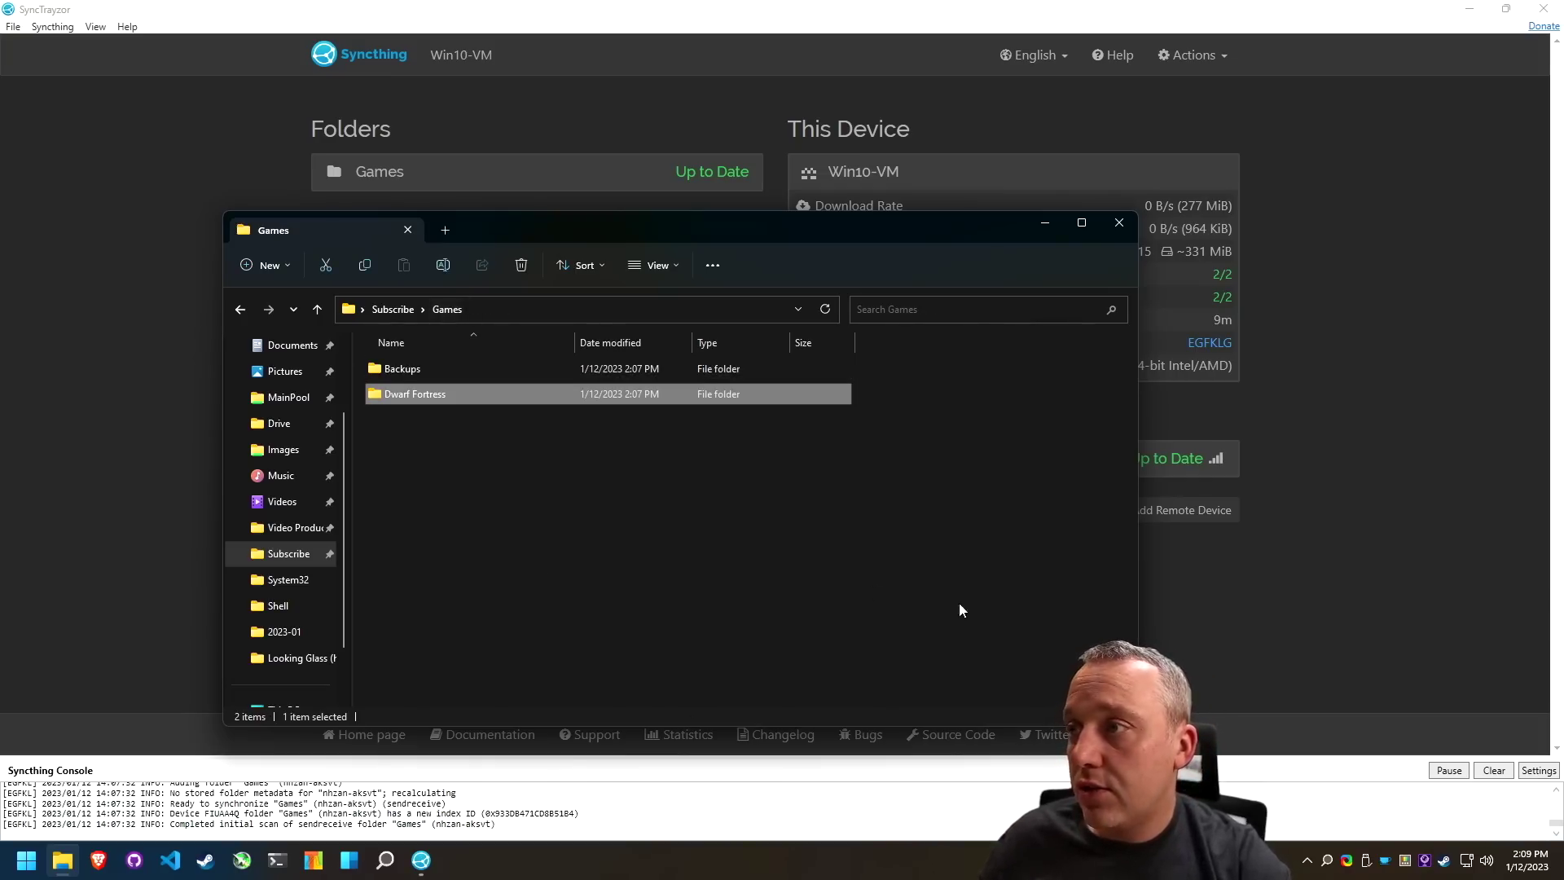
{"action": "left_click", "coordinate": [813, 629]}
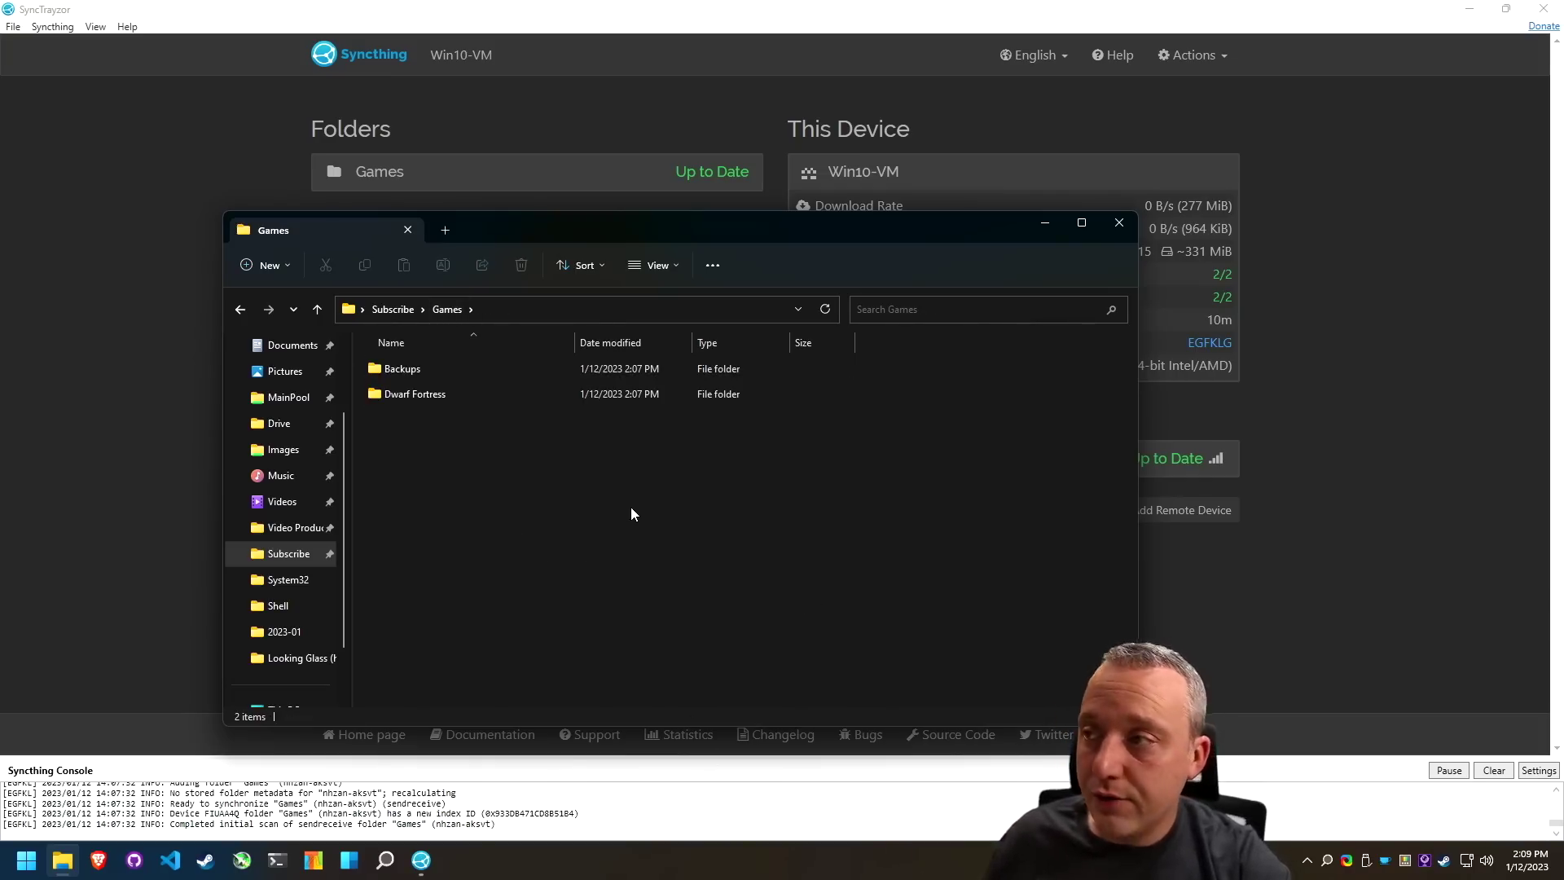
{"action": "left_click", "coordinate": [790, 166]}
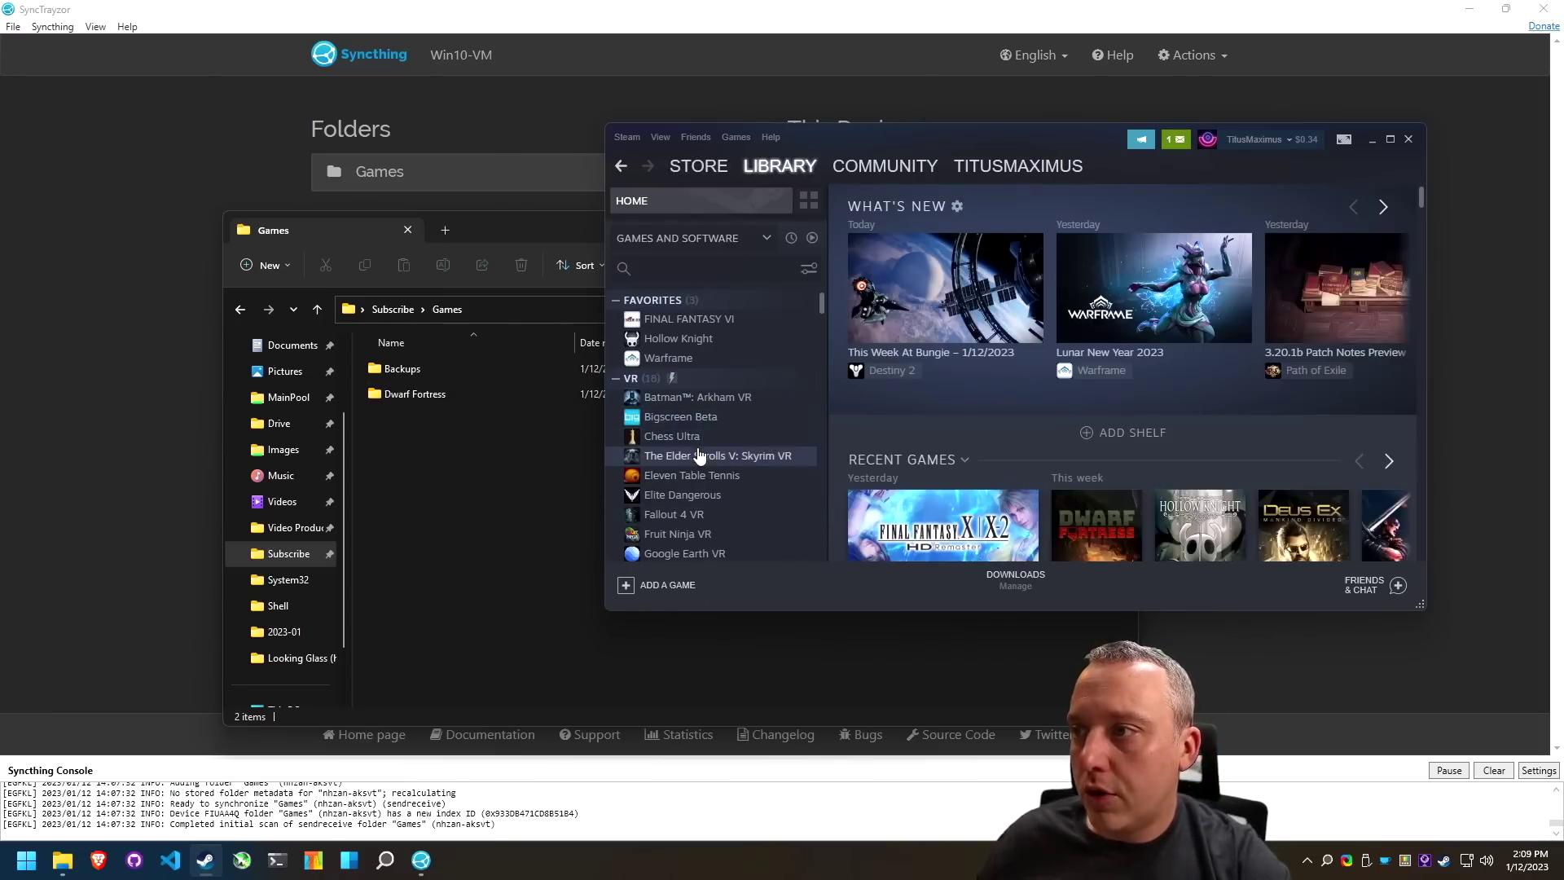
Install Dwarf Fortress from the Steam library, then open the synced Dwarf Fortress folder
{"action": "scroll", "coordinate": [691, 448], "scroll_direction": "down", "scroll_amount": 3}
{"action": "left_click", "coordinate": [1059, 548]}
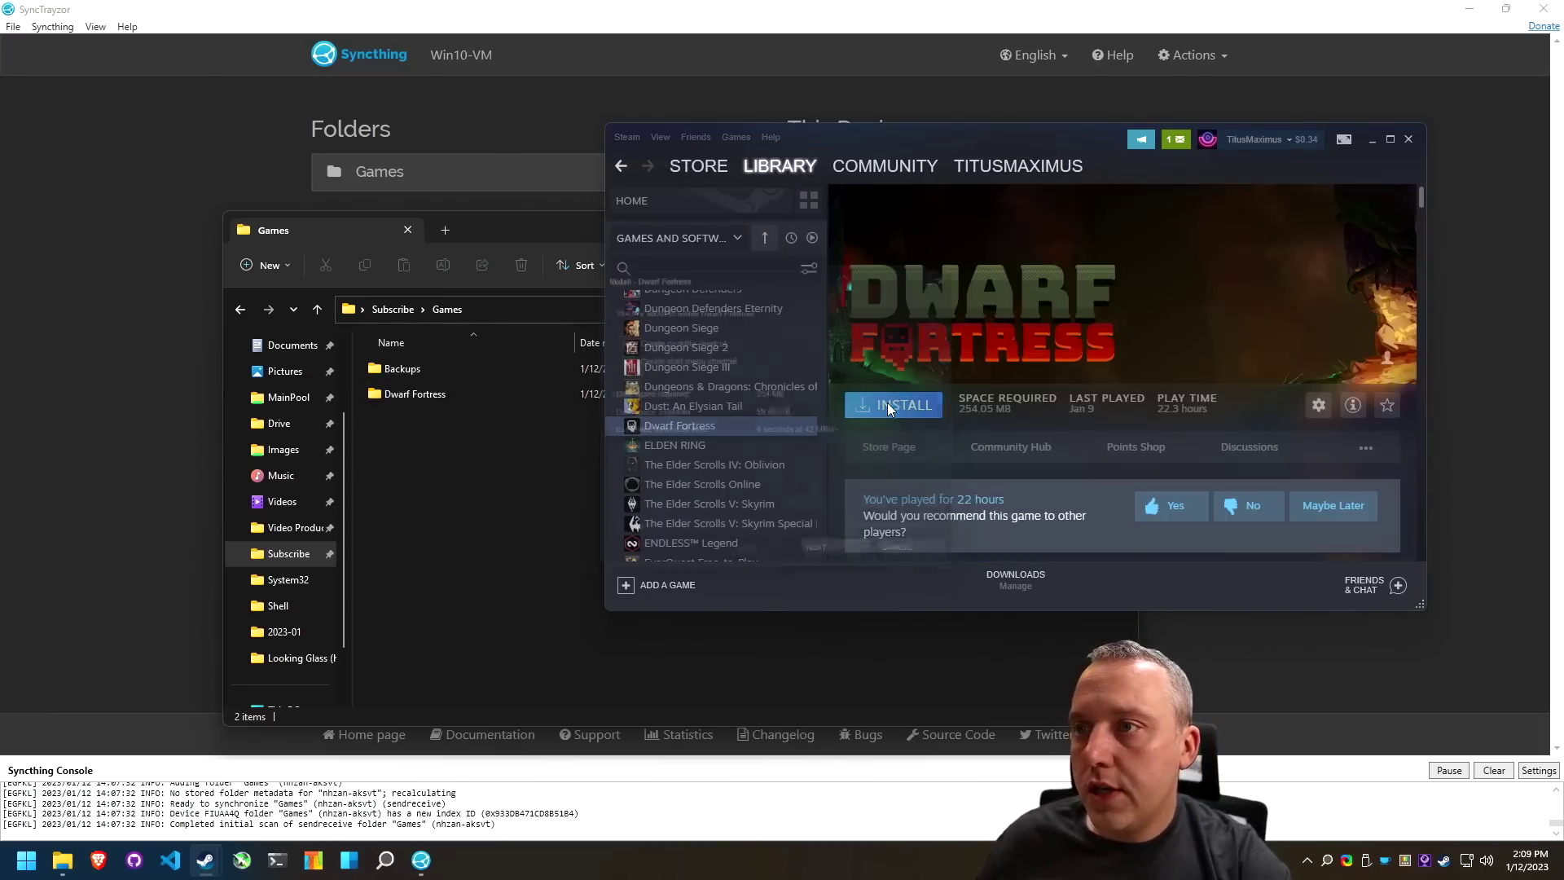
{"action": "left_click", "coordinate": [888, 407]}
{"action": "left_click", "coordinate": [838, 557]}
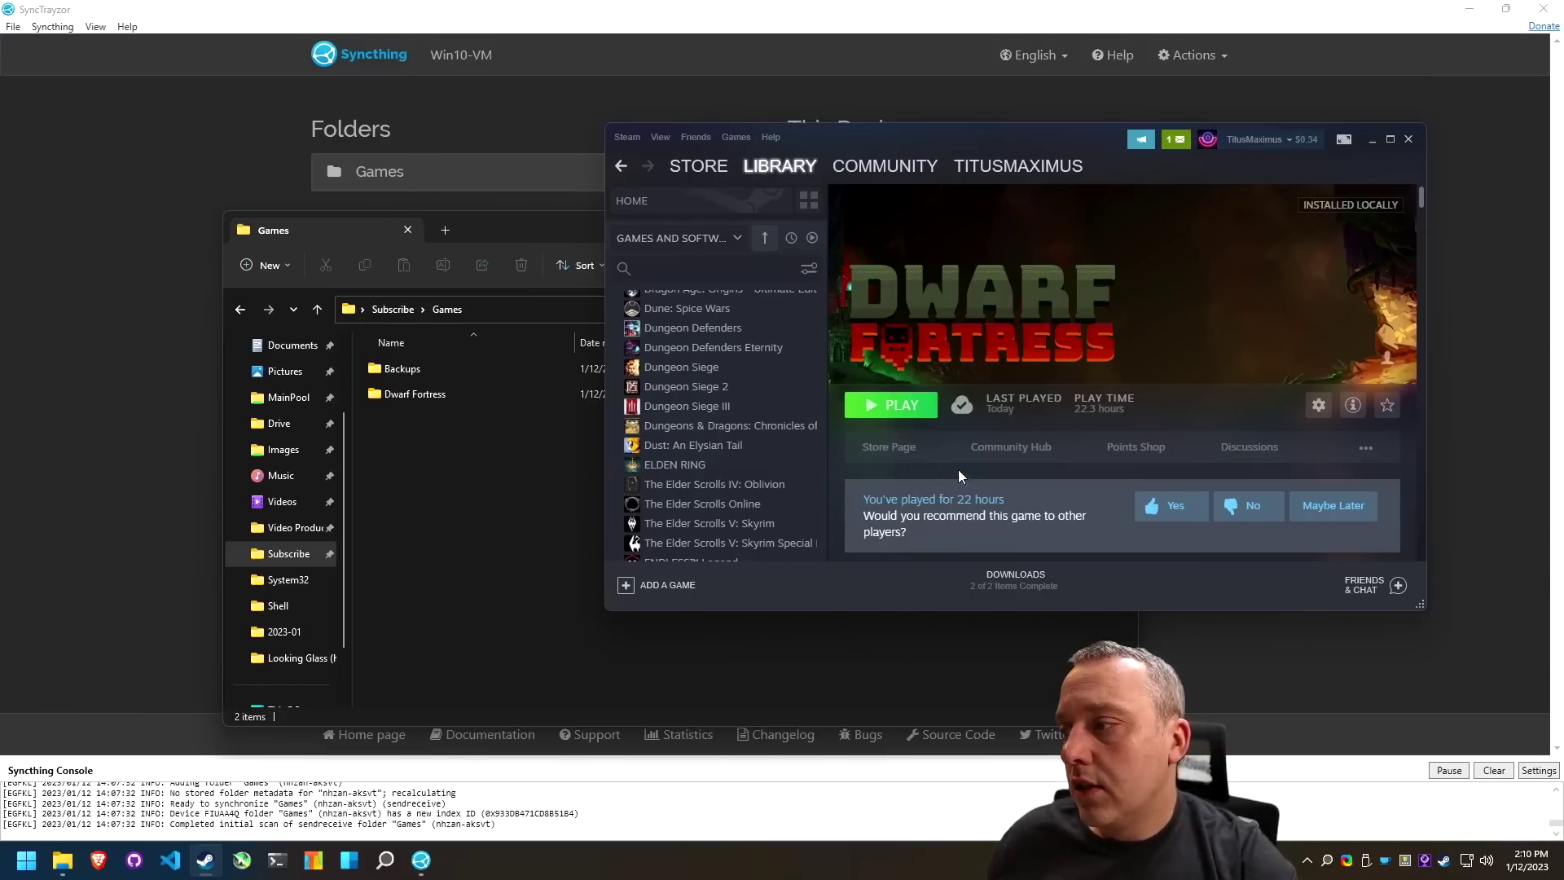
{"action": "left_click", "coordinate": [417, 393]}
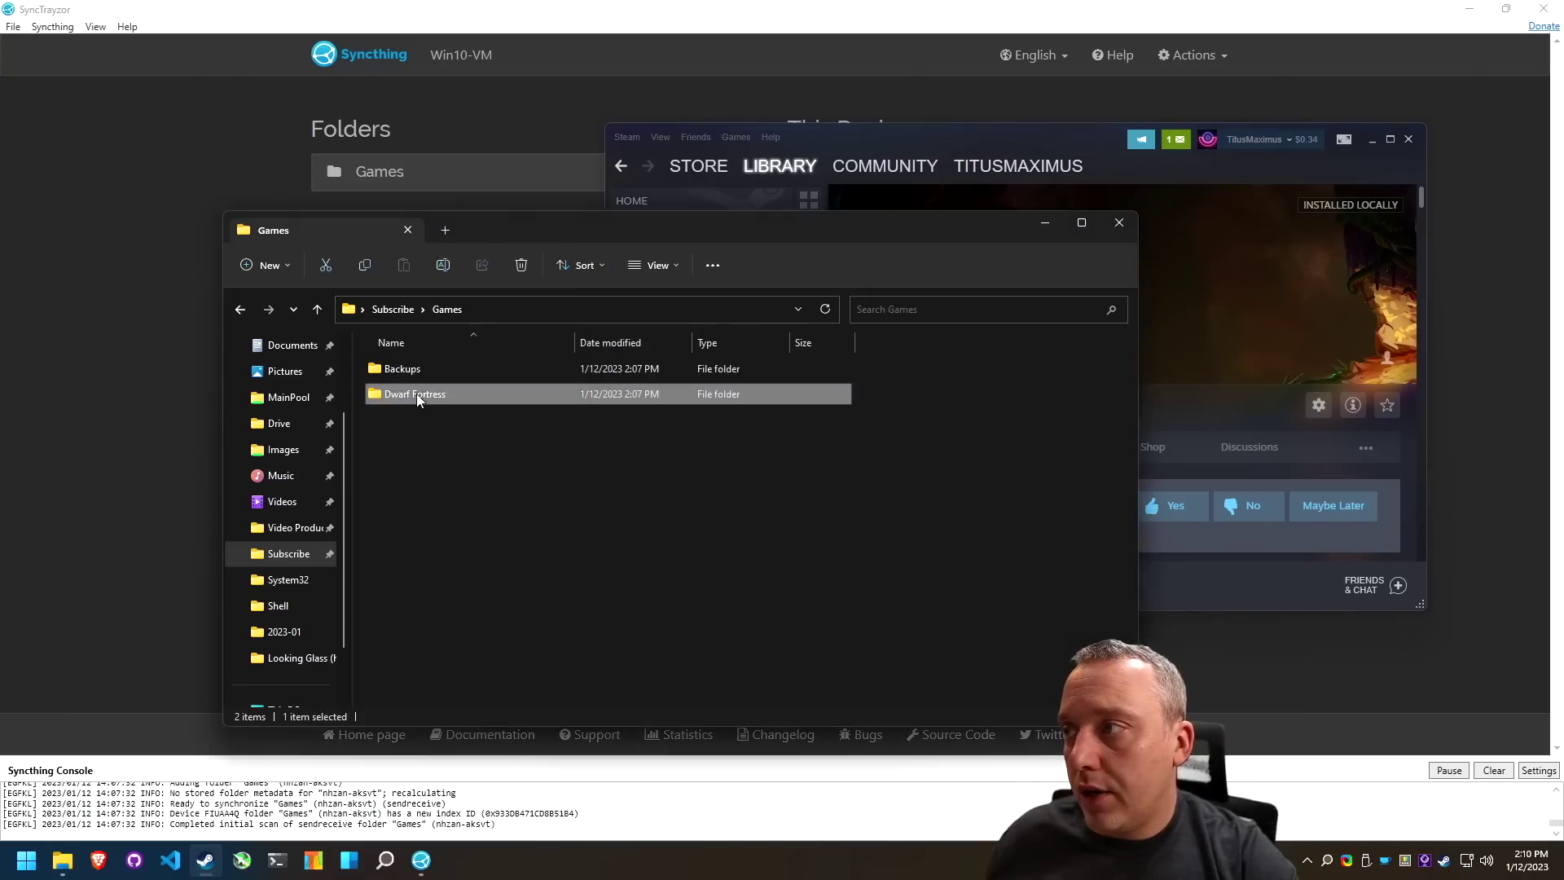
{"action": "double_click", "coordinate": [418, 394]}
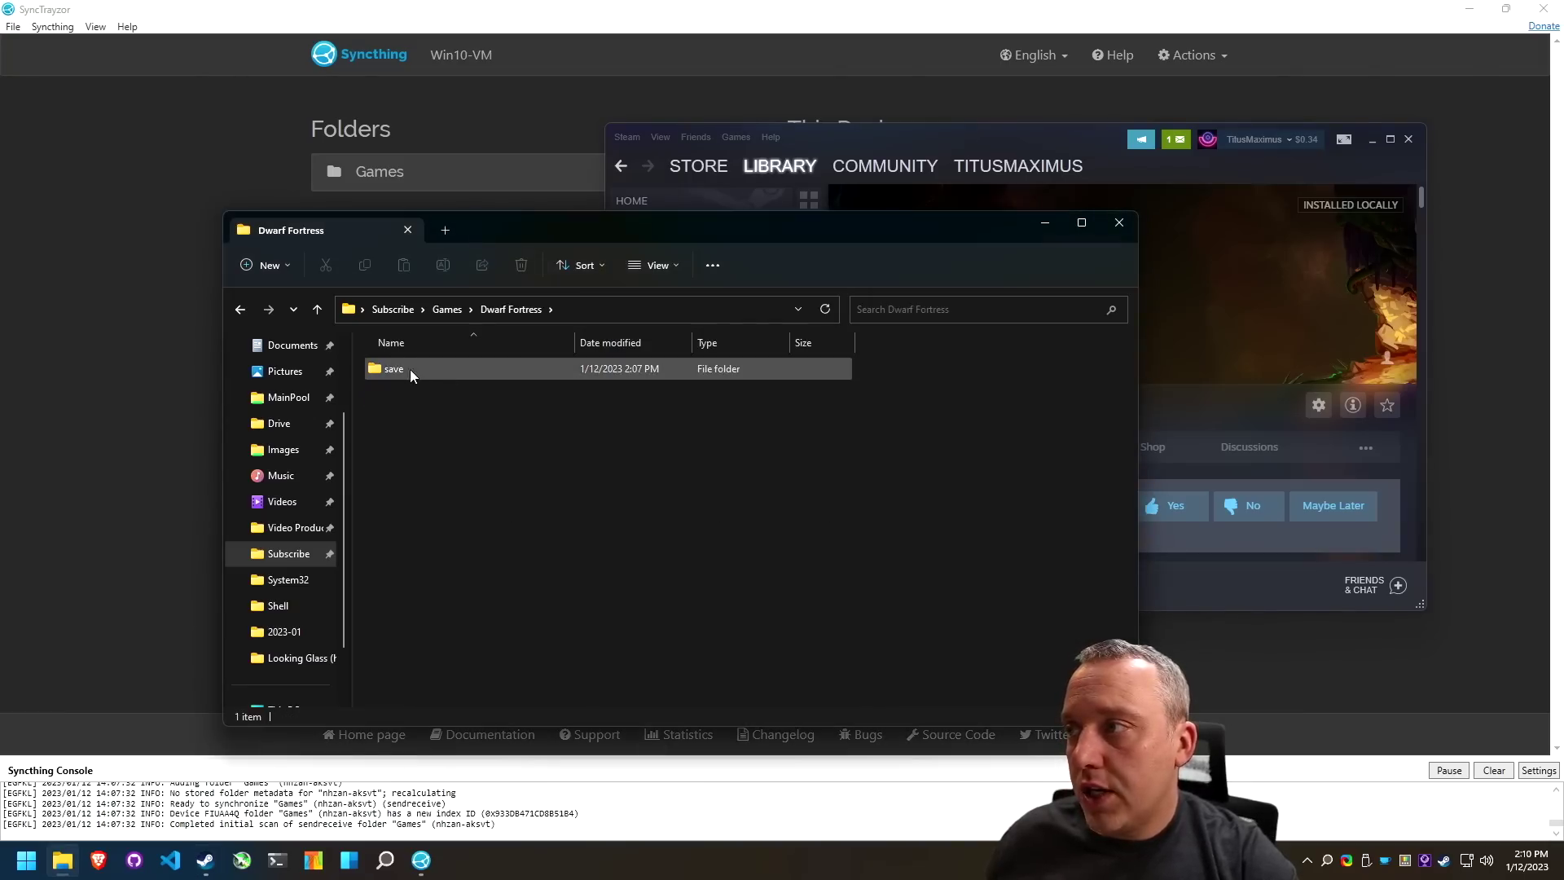
Open Dwarf Fortress's local Steam install folder and inspect its save folder
{"action": "left_click", "coordinate": [586, 315]}
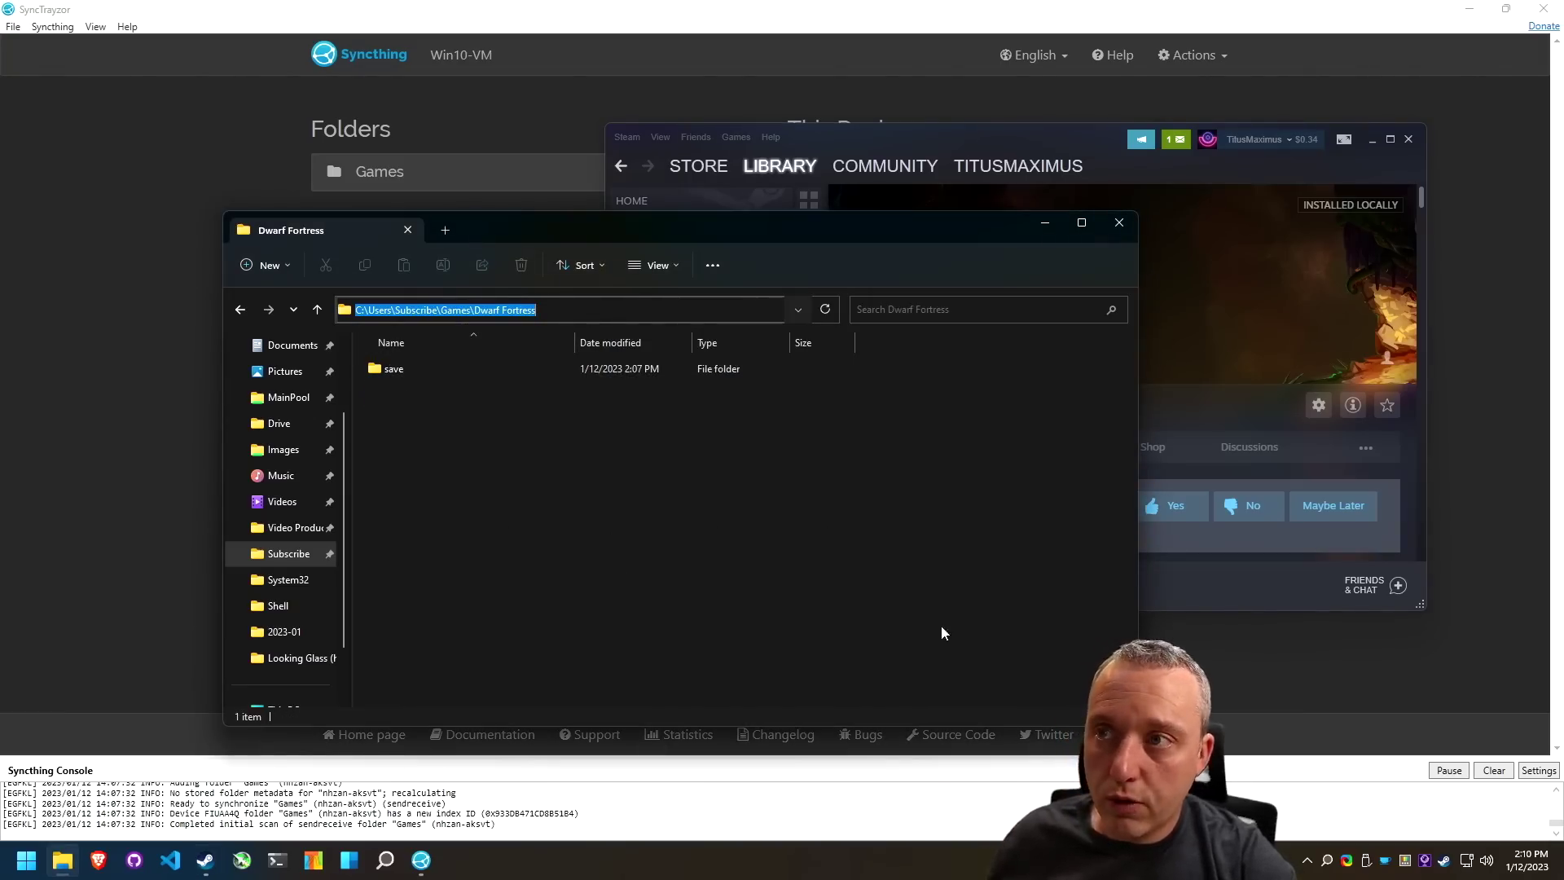
{"action": "left_click", "coordinate": [1206, 427]}
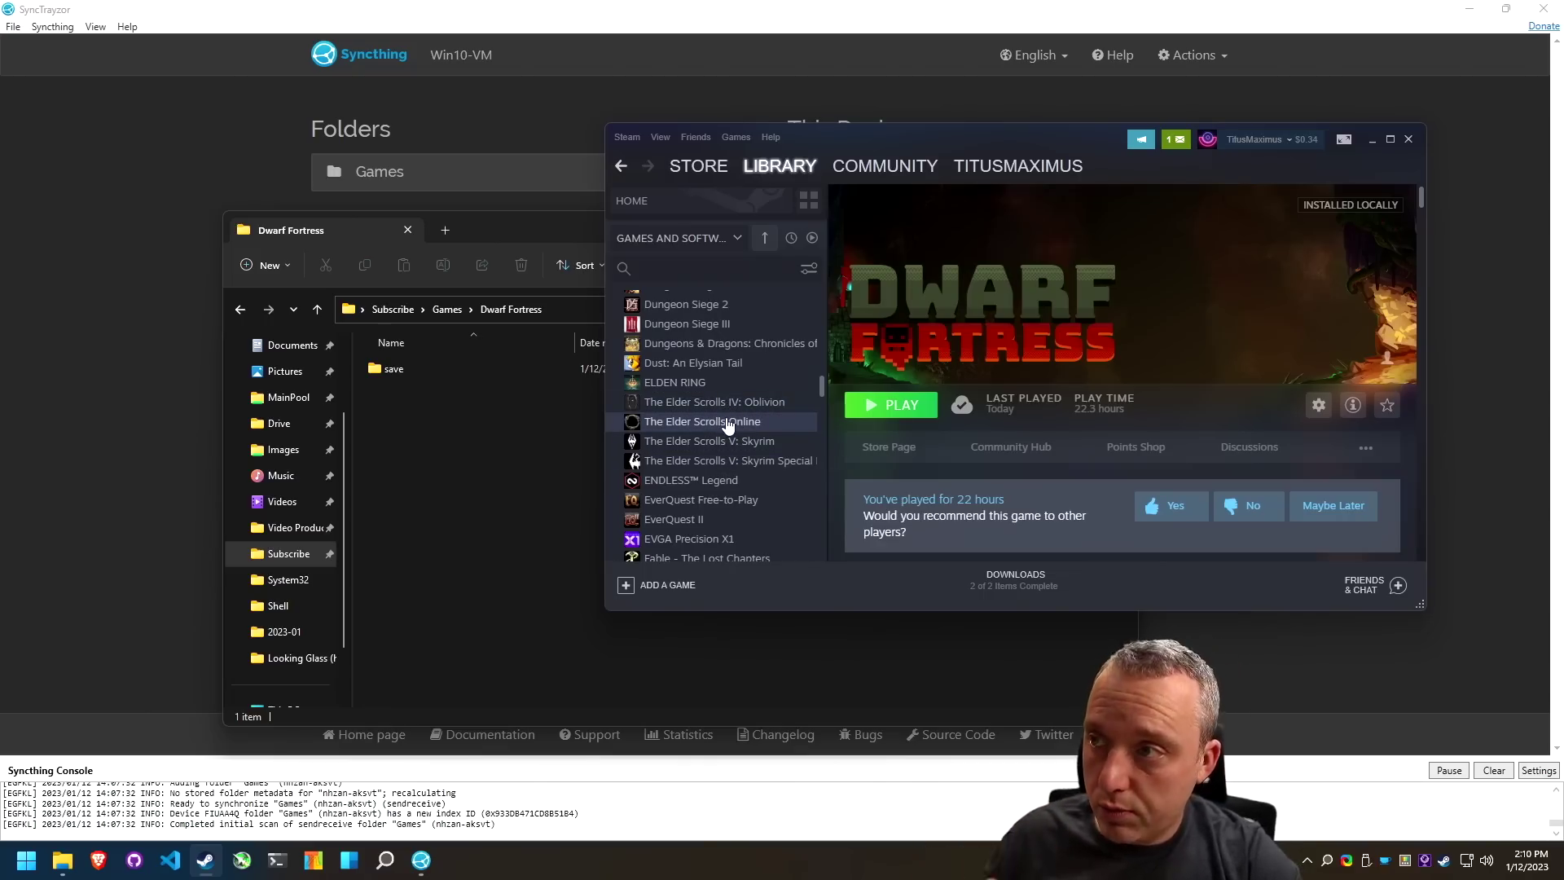
{"action": "scroll", "coordinate": [727, 423], "scroll_direction": "up", "scroll_amount": 15}
{"action": "right_click", "coordinate": [696, 399]}
{"action": "mouse_move", "coordinate": [746, 496]}
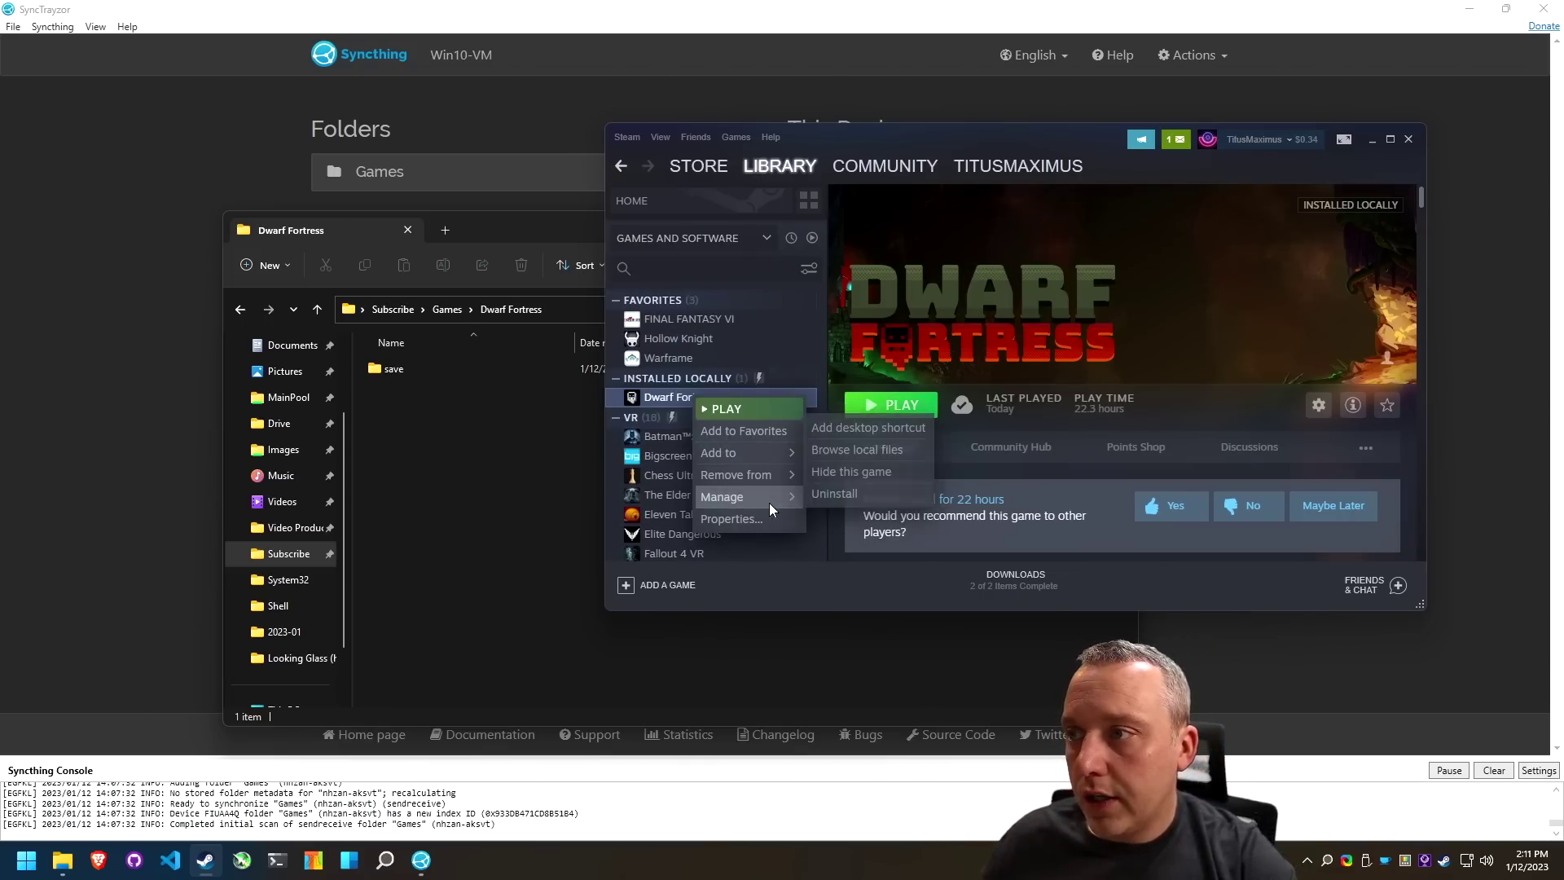
{"action": "left_click", "coordinate": [843, 446]}
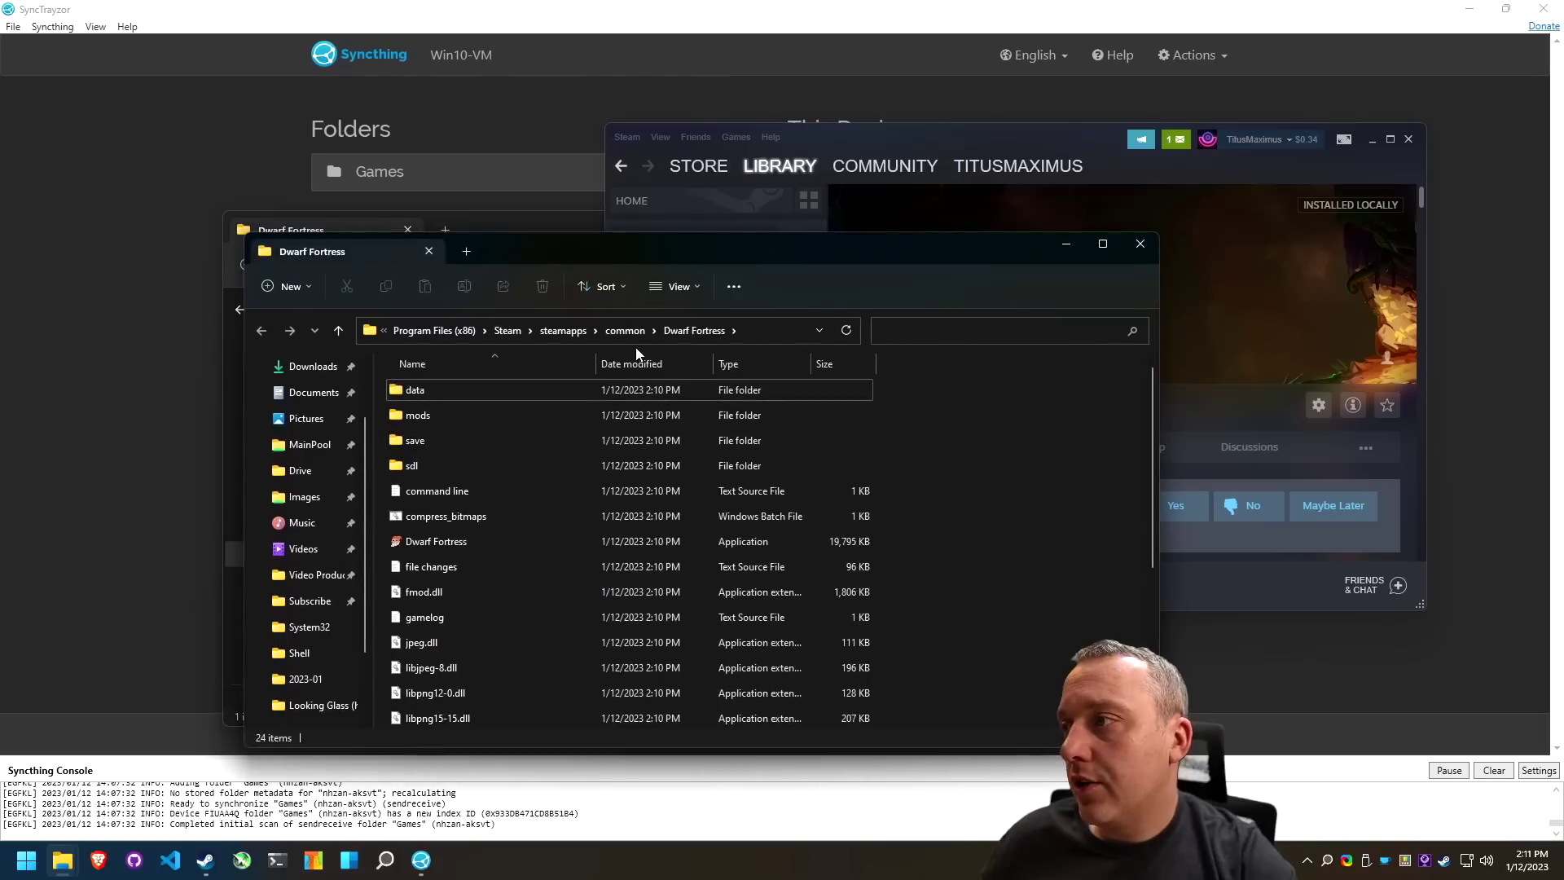
{"action": "double_click", "coordinate": [430, 440]}
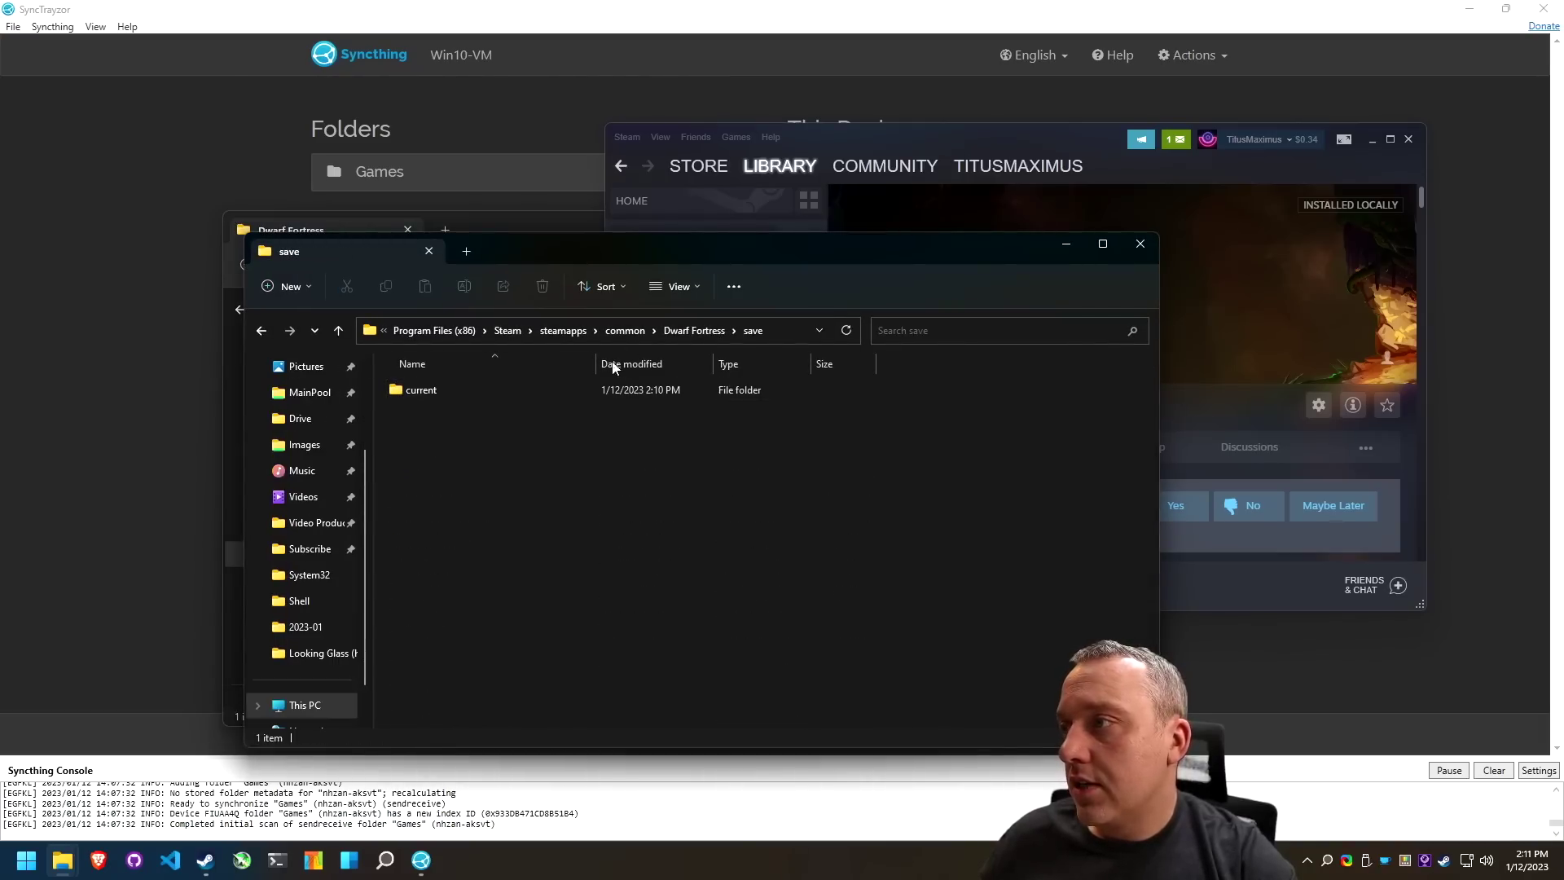
{"action": "double_click", "coordinate": [432, 389]}
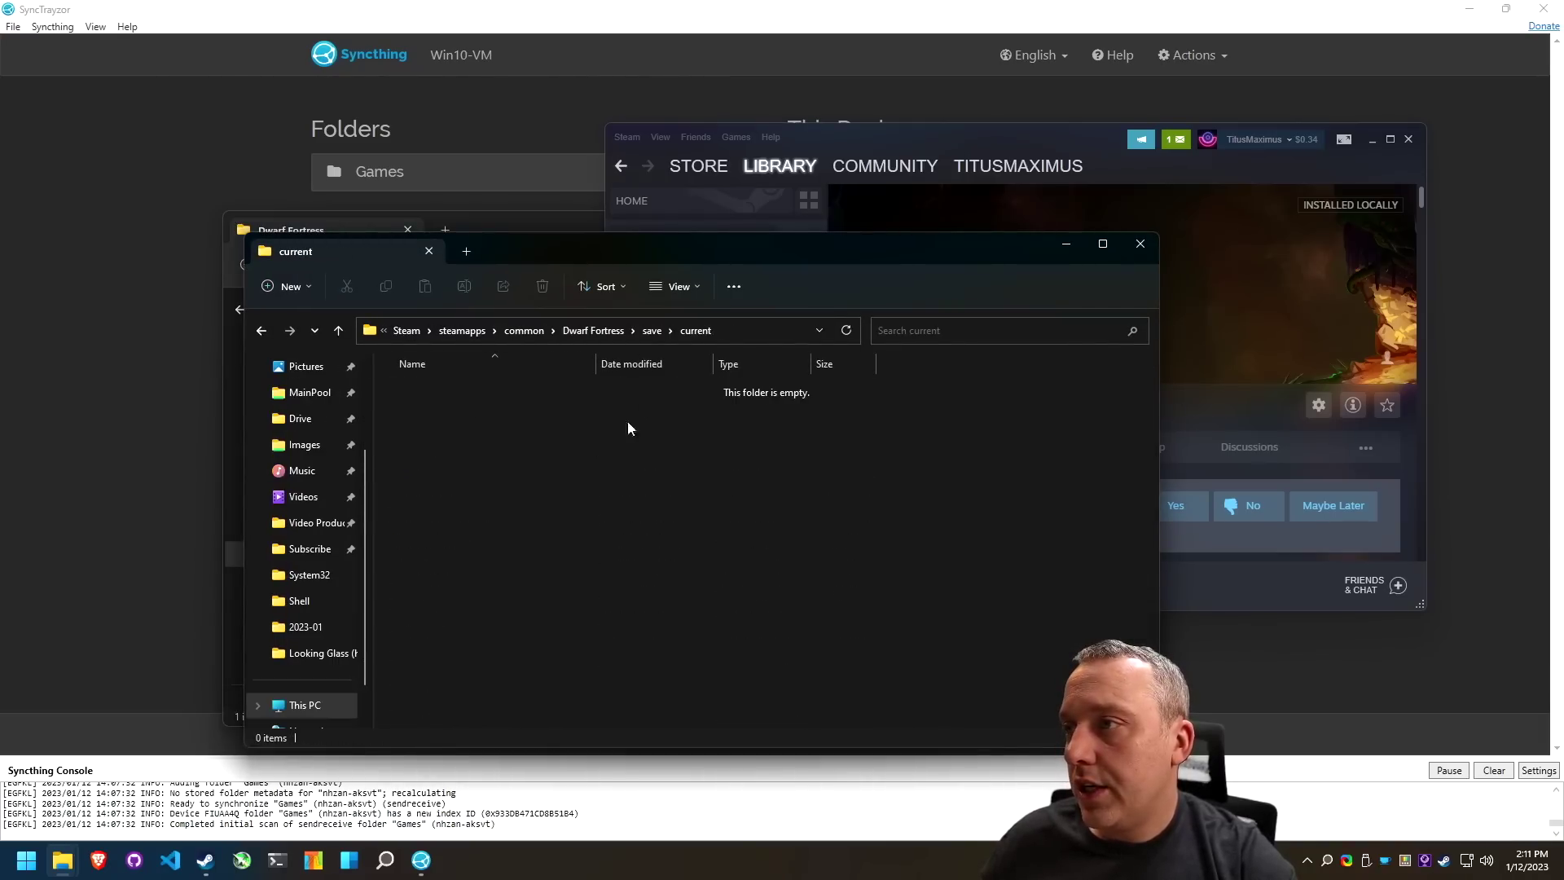
{"action": "left_click", "coordinate": [652, 331]}
{"action": "left_click", "coordinate": [640, 330]}
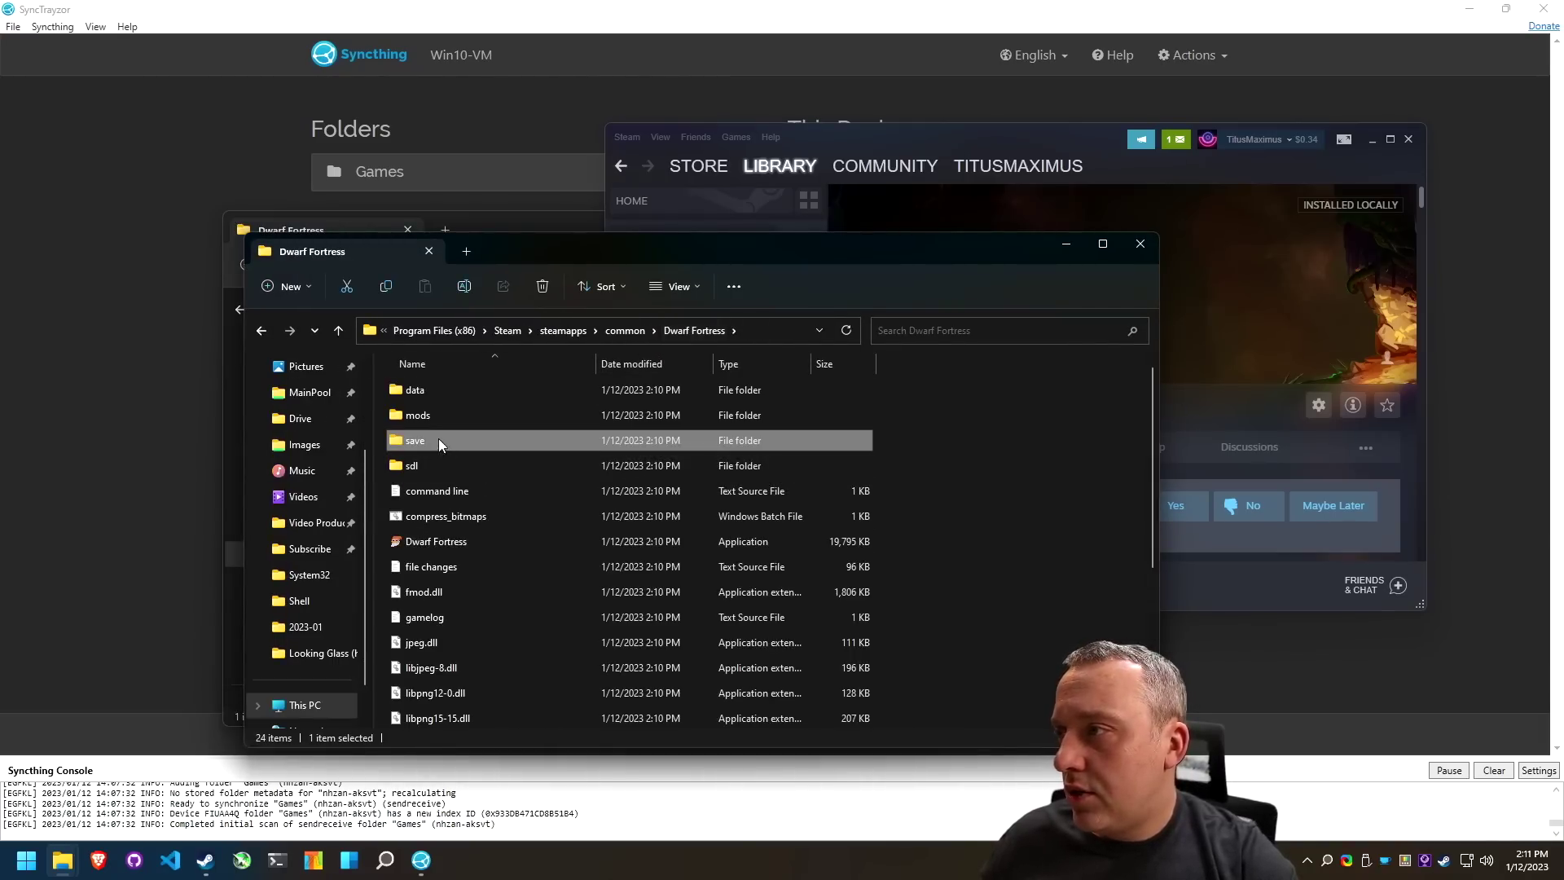
Delete the install's original save folder and copy the install folder's full path
{"action": "right_click", "coordinate": [427, 438]}
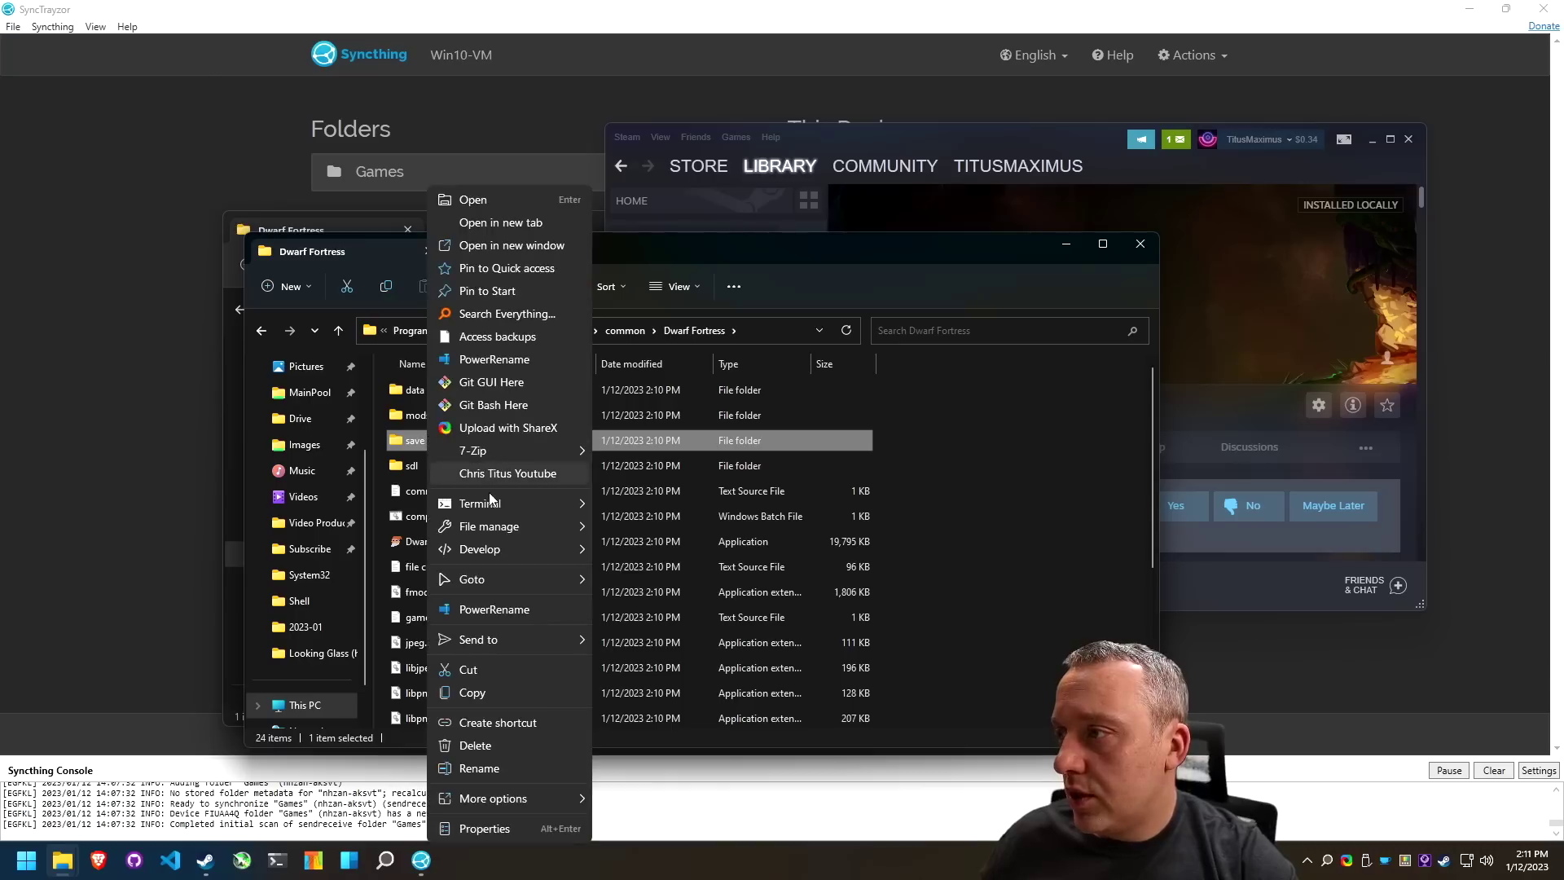
{"action": "left_click", "coordinate": [479, 745]}
{"action": "left_click", "coordinate": [761, 331]}
{"action": "right_click", "coordinate": [567, 334]}
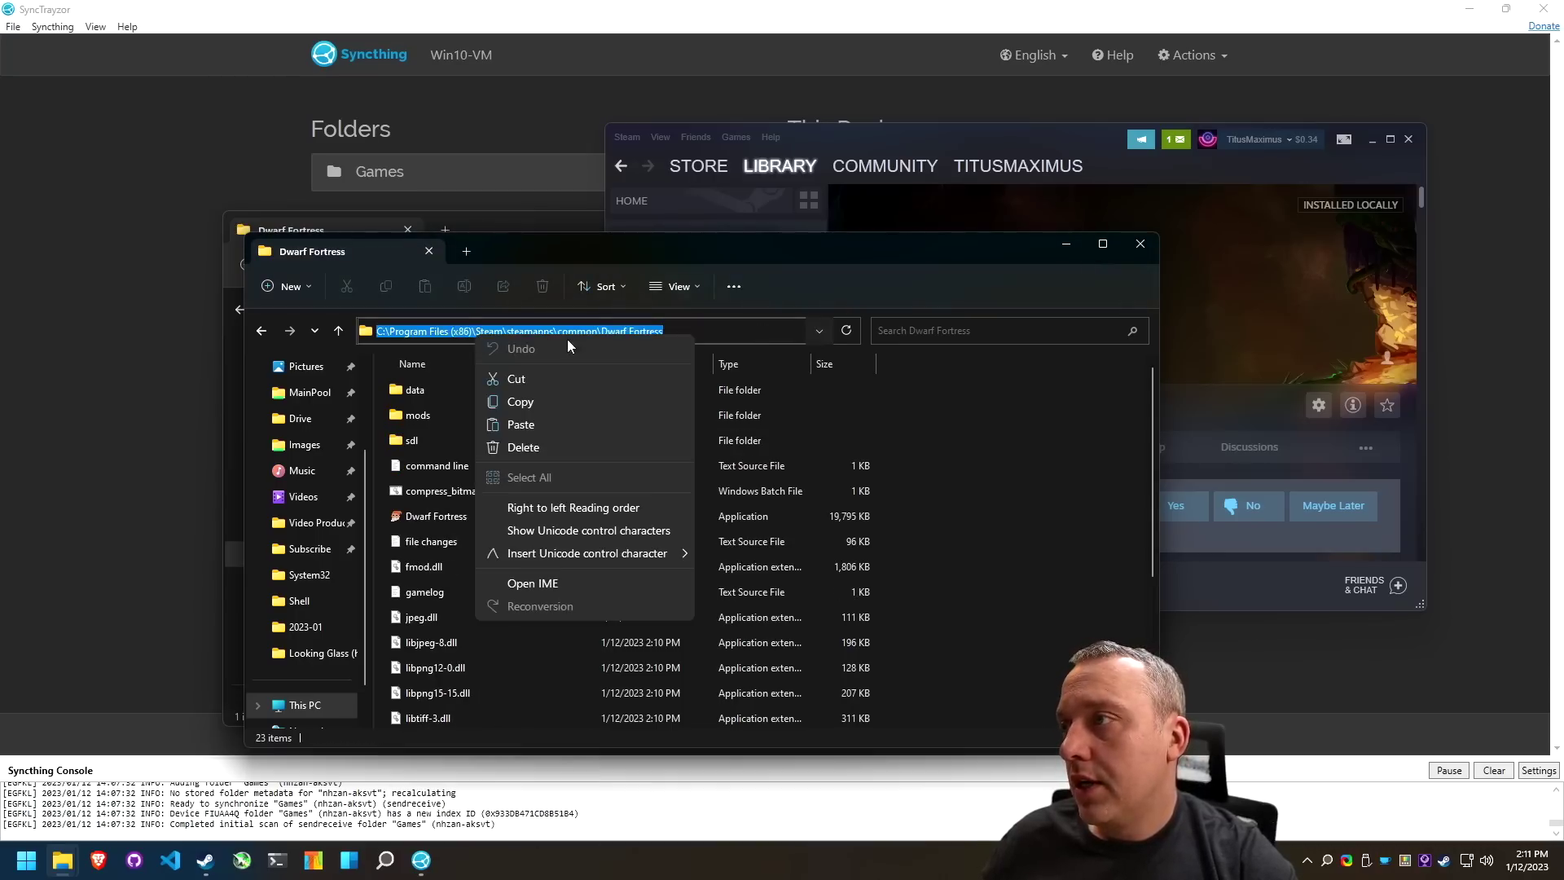
{"action": "left_click", "coordinate": [521, 401]}
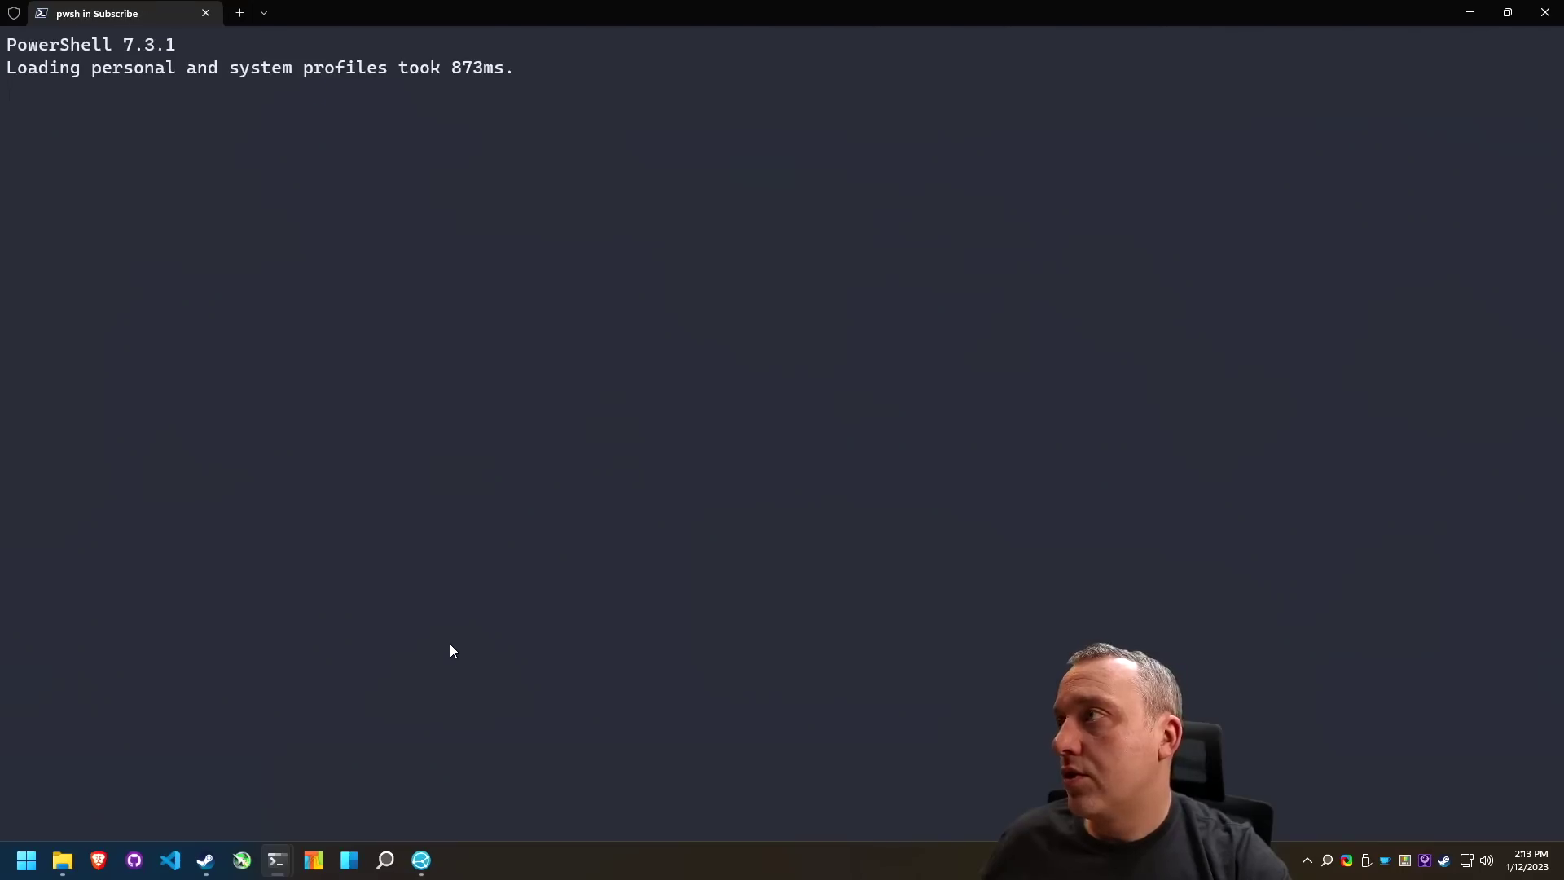
In cmd, run the pasted mklink /D command linking Steam's save folder to the Games save folder
{"action": "type", "text": "cmd"}
{"action": "key", "text": "Return"}
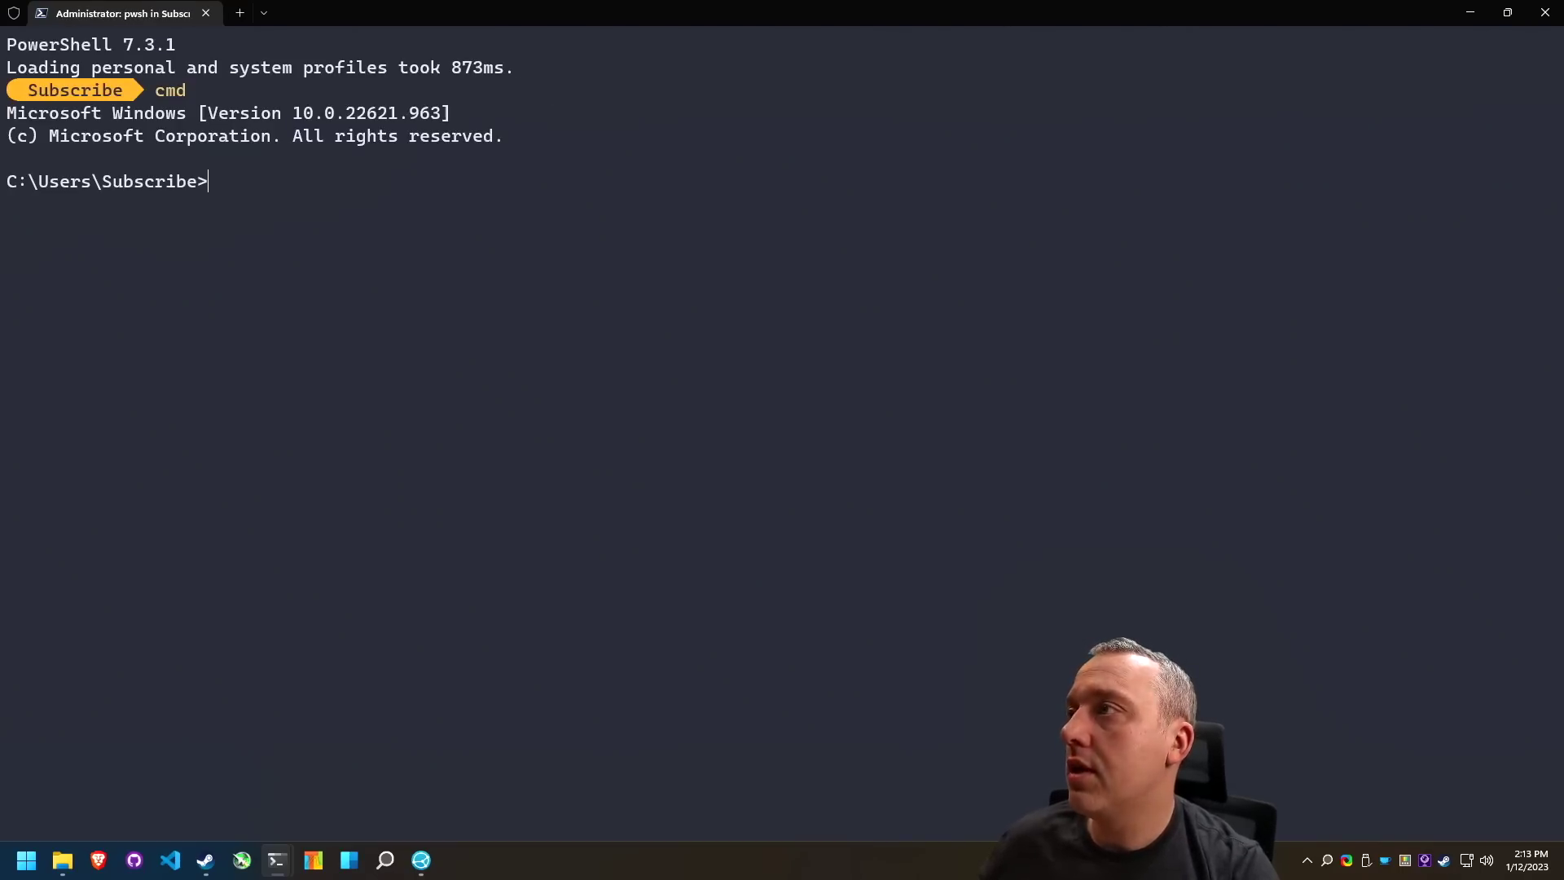
{"action": "key", "text": "ctrl+v"}
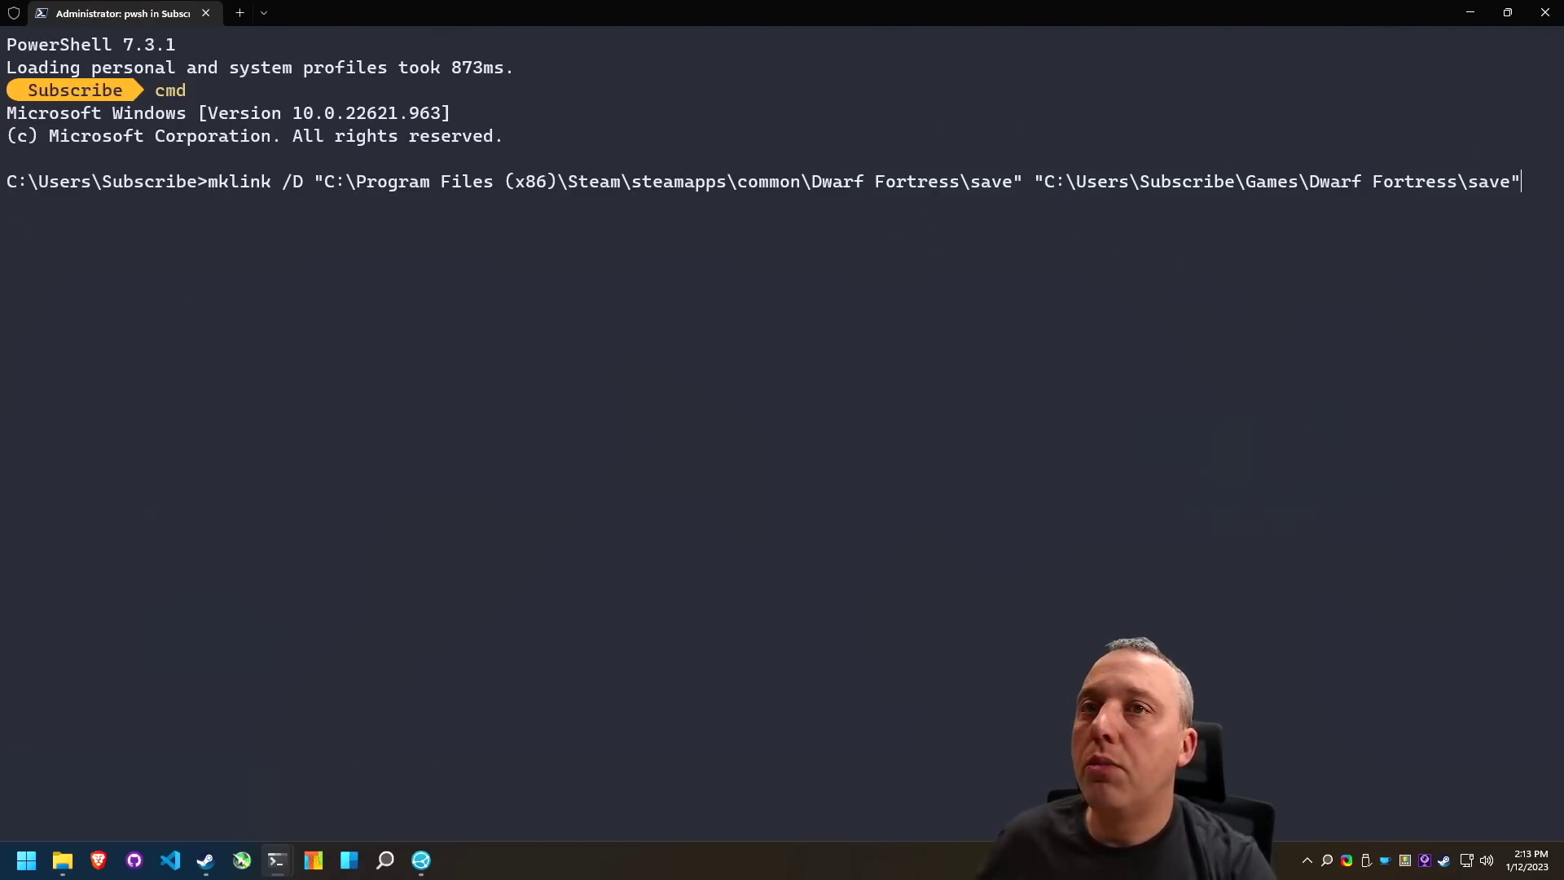
{"action": "key", "text": "Return"}
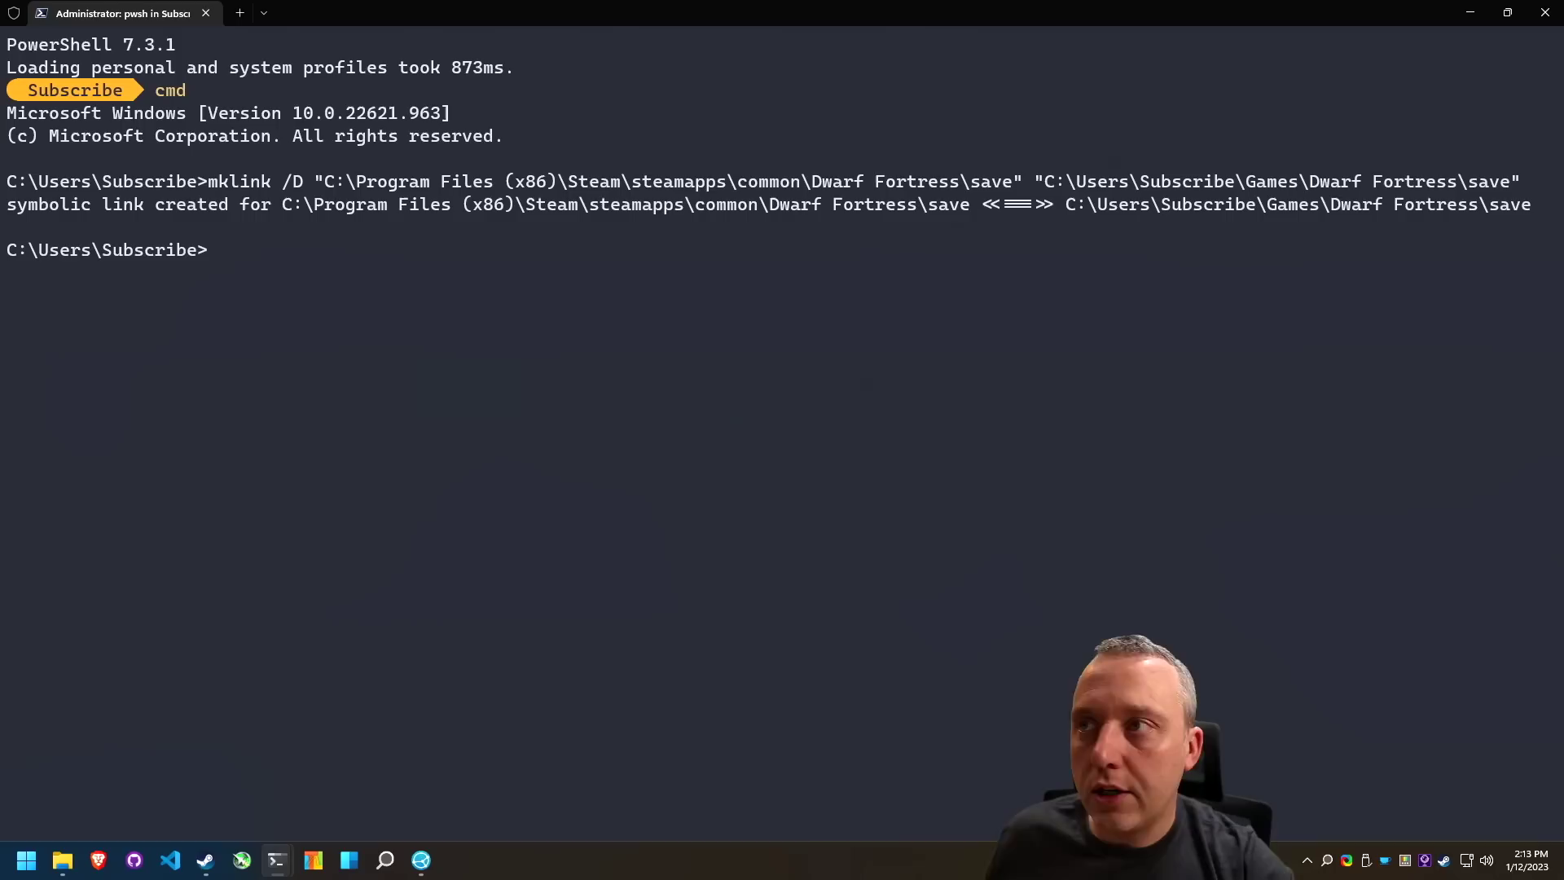
Verify the linked save folder in both Explorer windows, then close them and the admin terminal
{"action": "key", "text": "alt+Tab"}
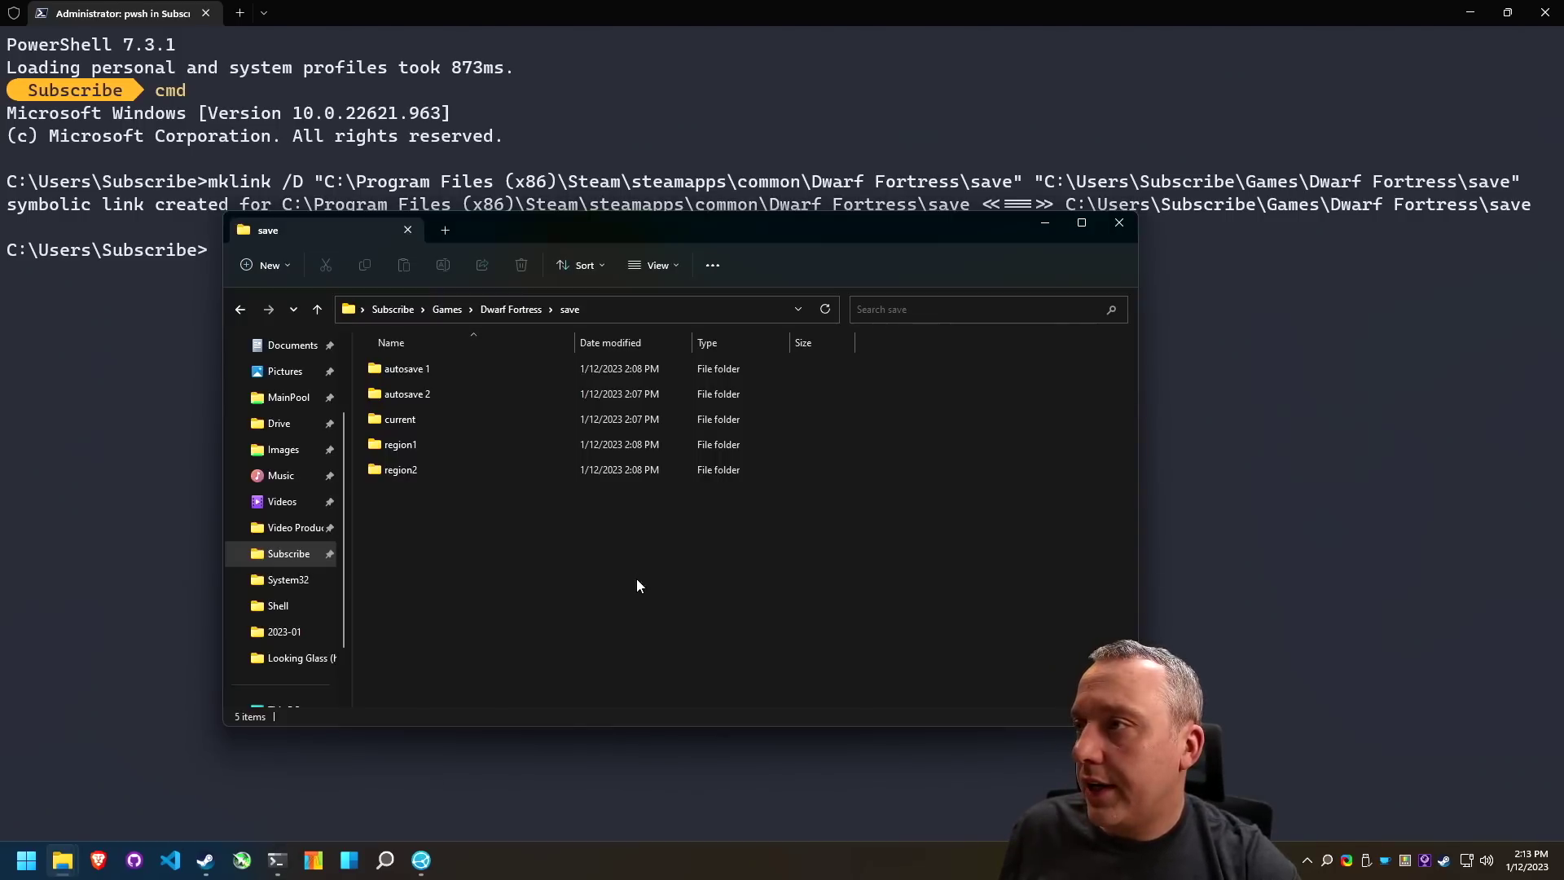
{"action": "left_click", "coordinate": [513, 310]}
{"action": "mouse_move", "coordinate": [62, 860]}
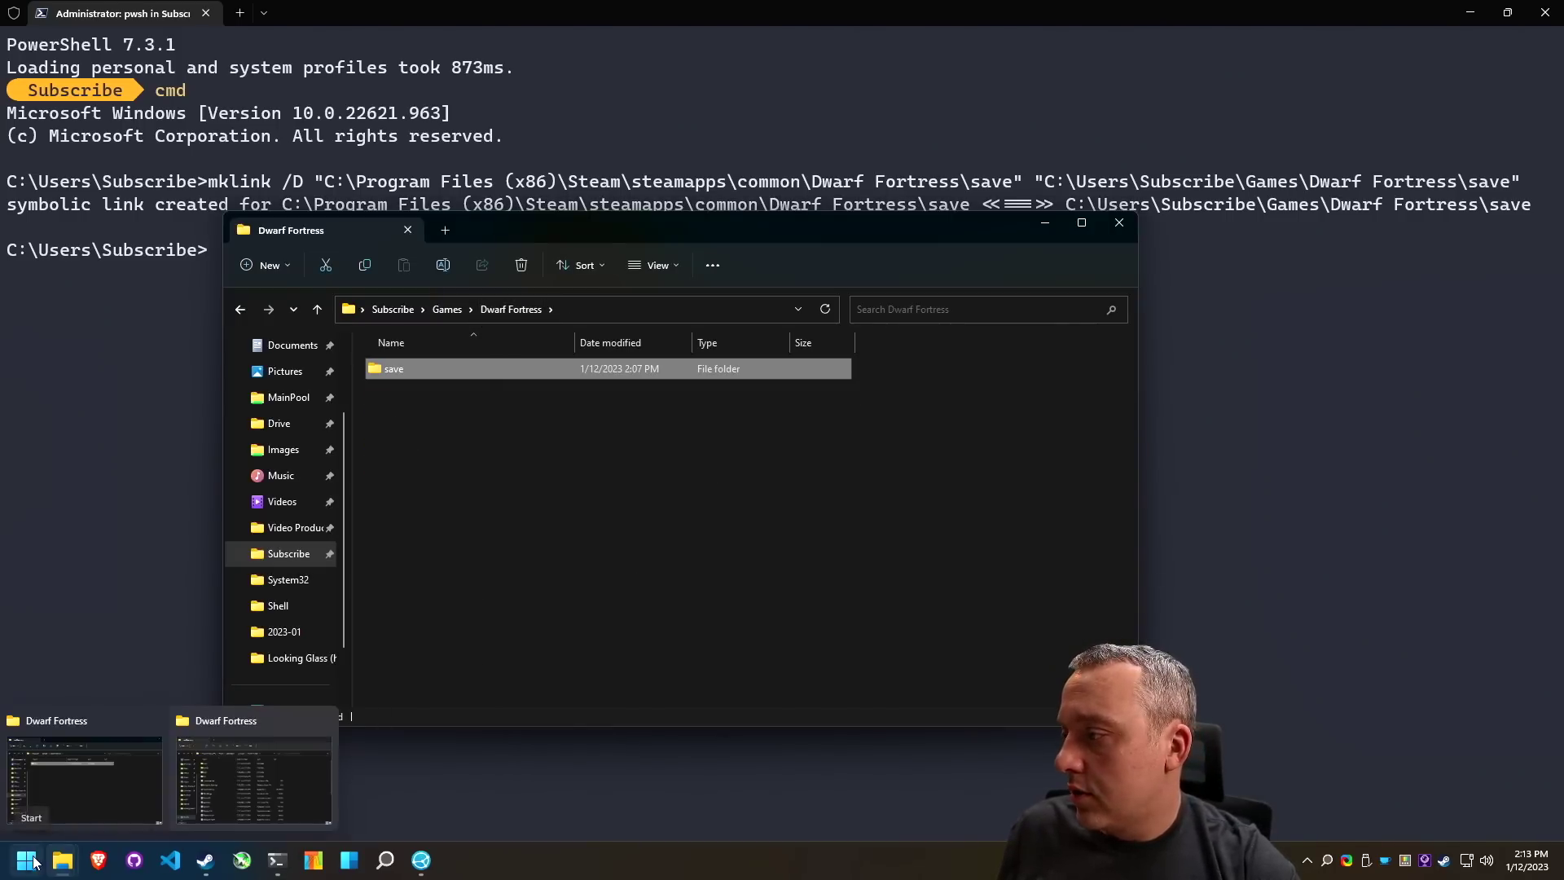
{"action": "left_click", "coordinate": [277, 780]}
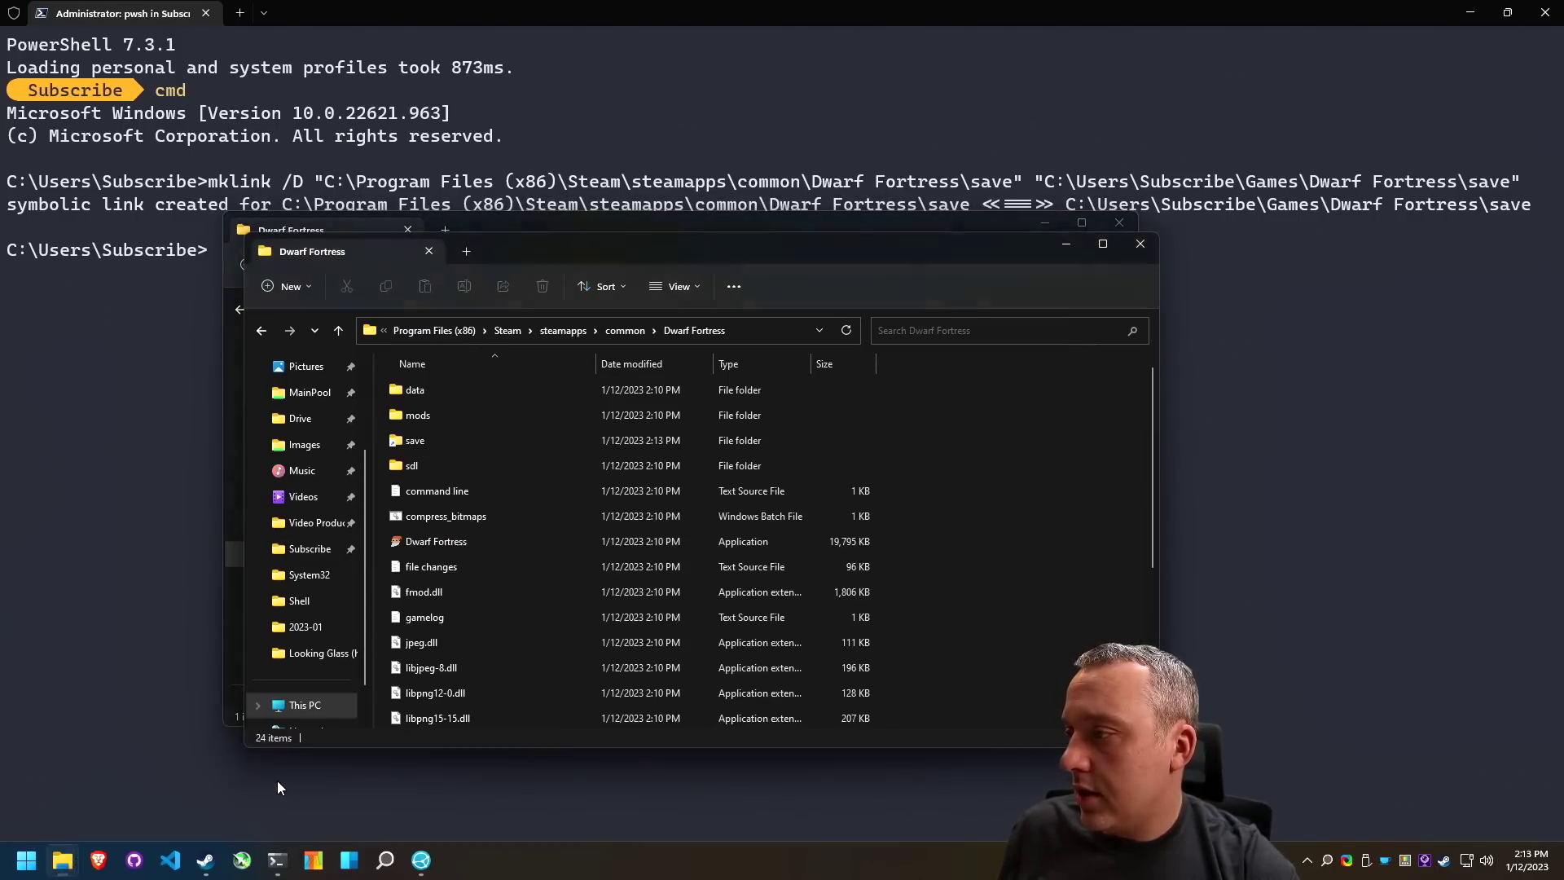
{"action": "double_click", "coordinate": [427, 442]}
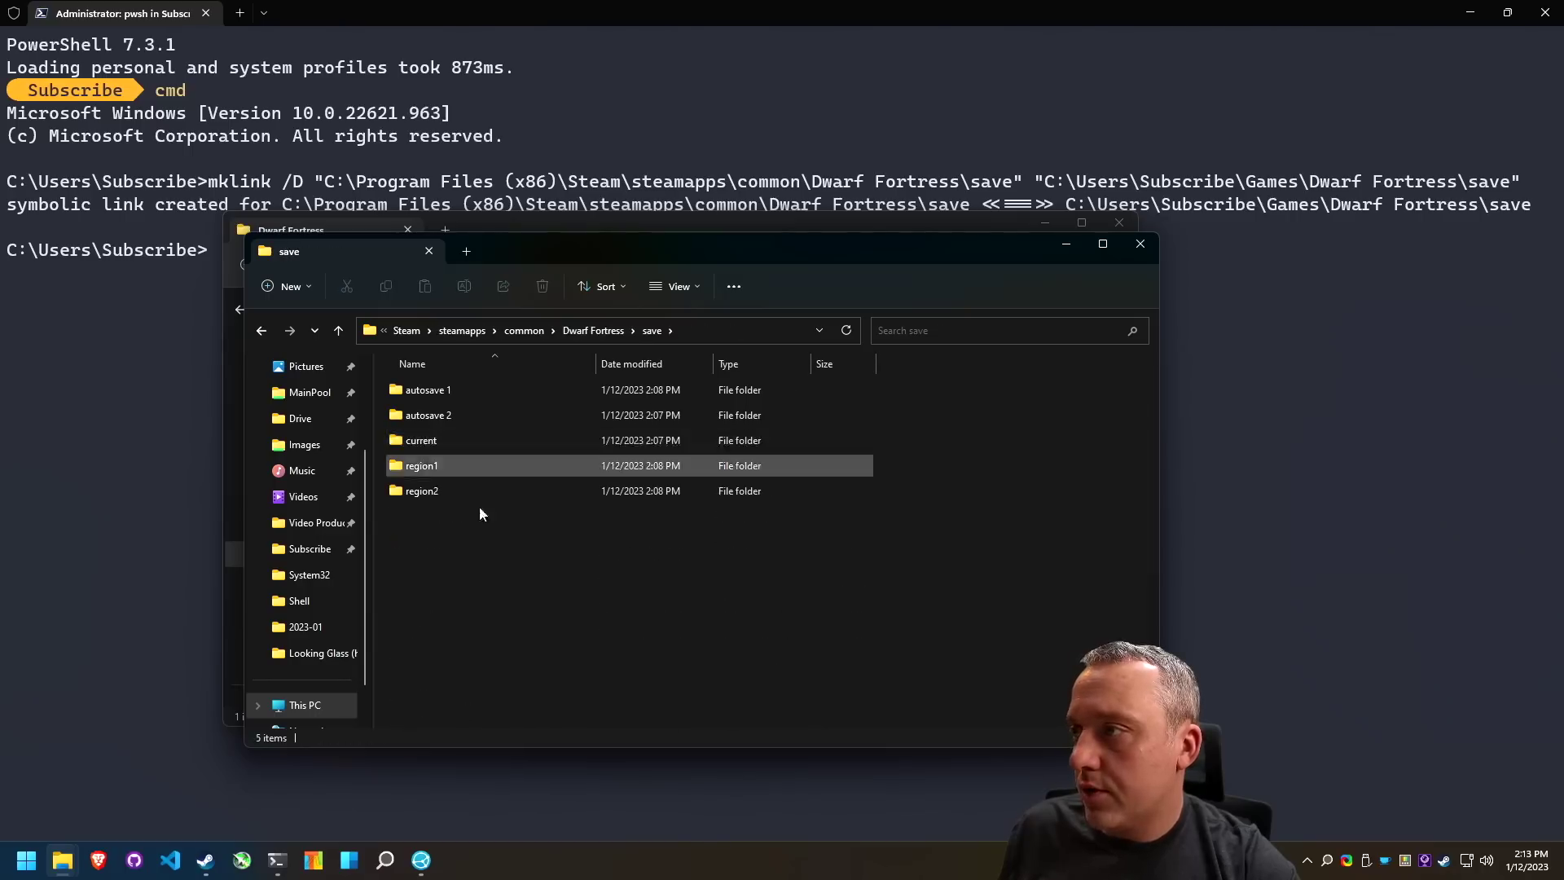
{"action": "left_click", "coordinate": [1142, 244]}
{"action": "left_click", "coordinate": [1120, 223]}
{"action": "left_click", "coordinate": [1545, 13]}
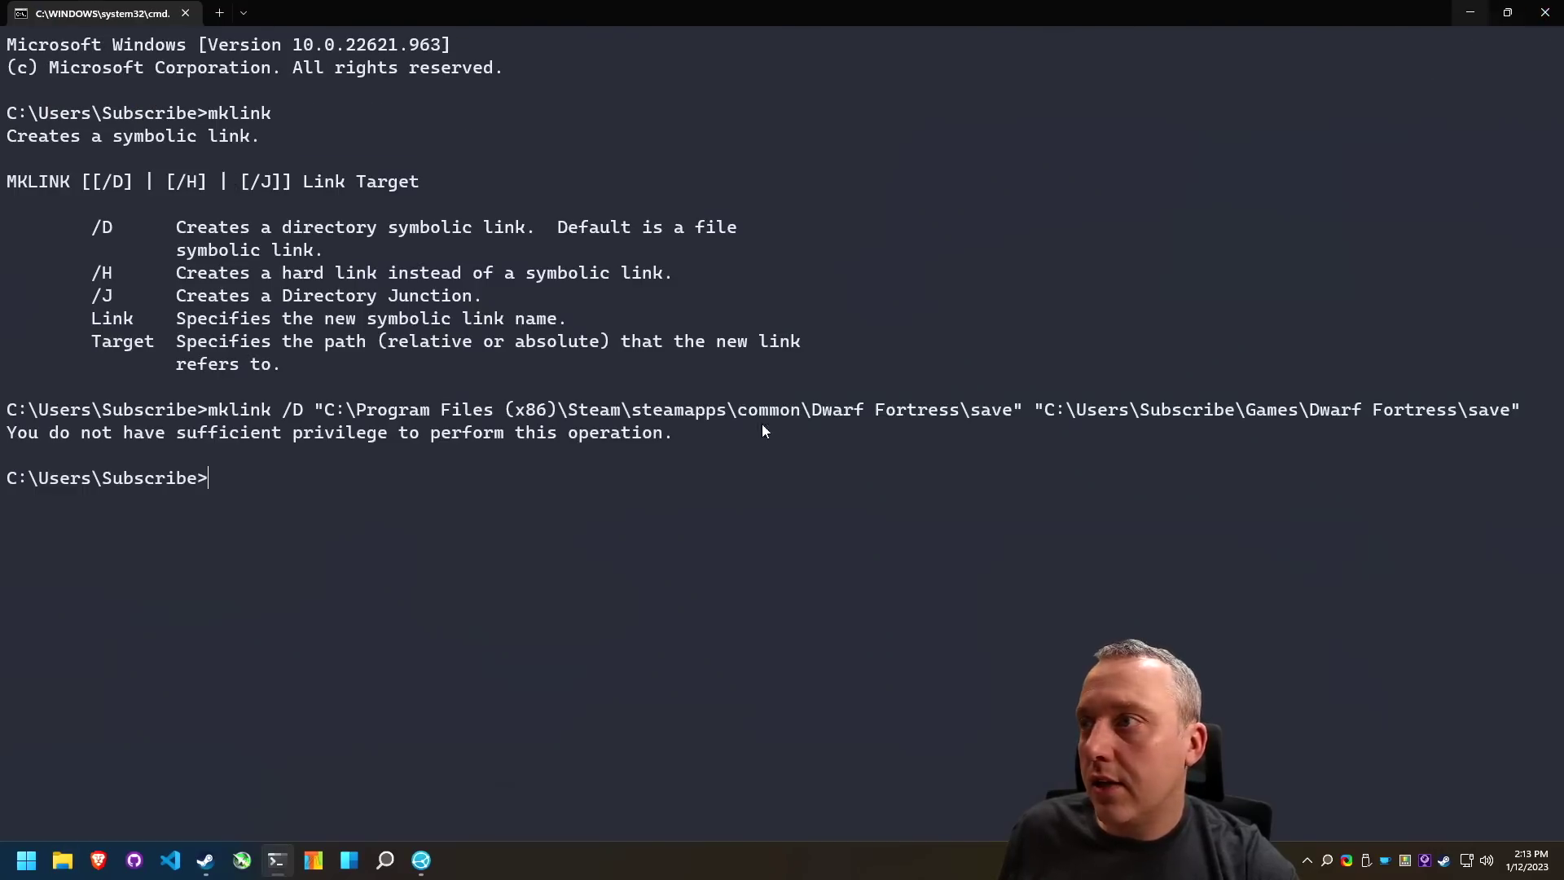
Close the command prompt and continue the first world's most recent fortress save
{"action": "left_click", "coordinate": [1546, 12]}
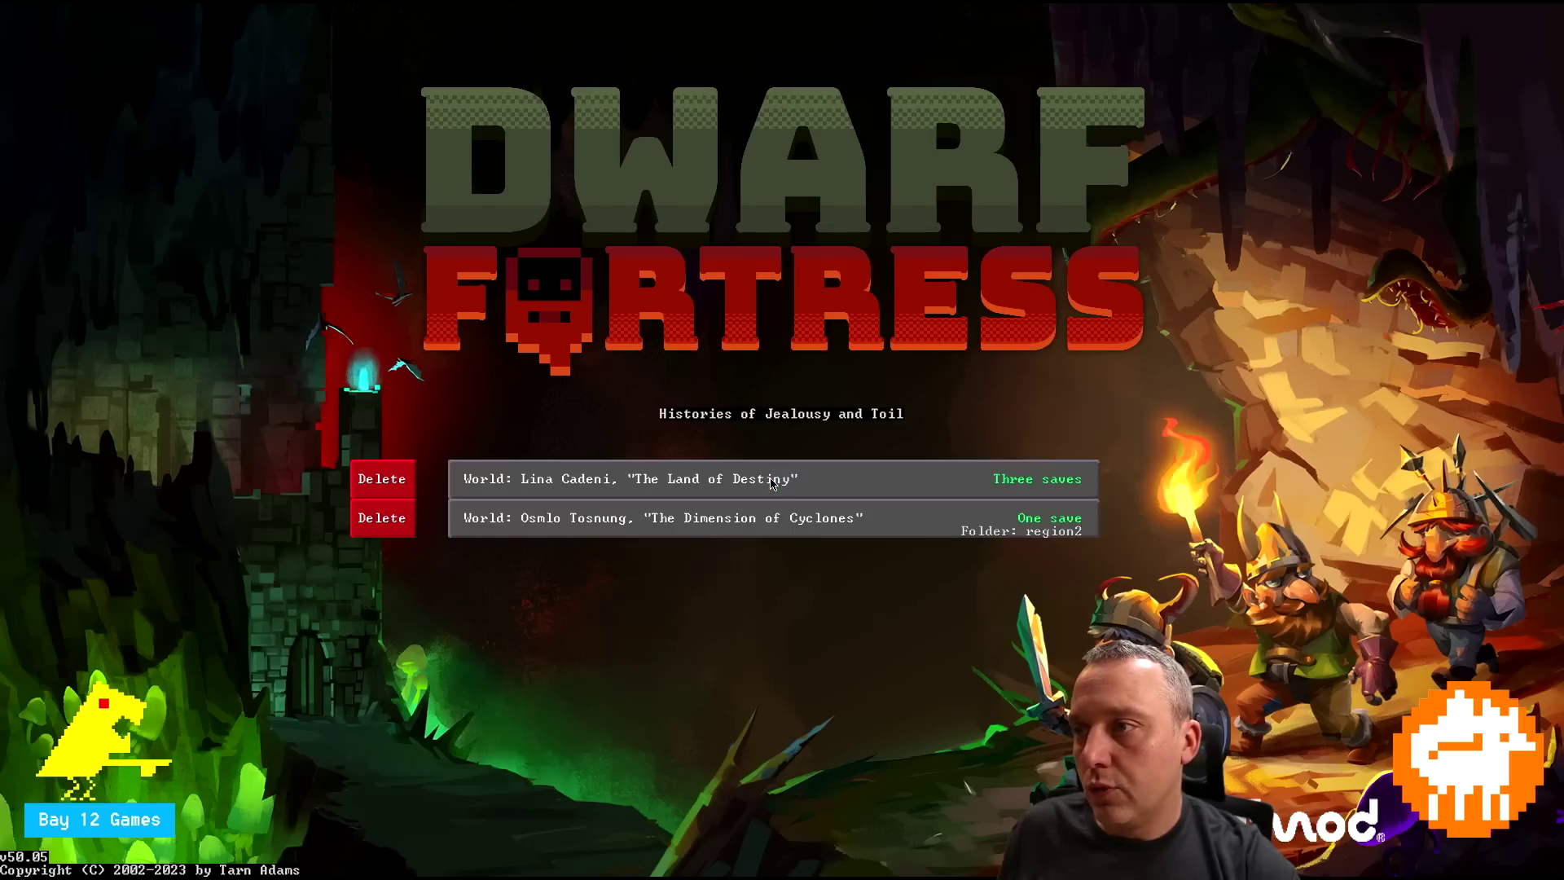
{"action": "left_click", "coordinate": [688, 481]}
{"action": "left_click", "coordinate": [693, 488]}
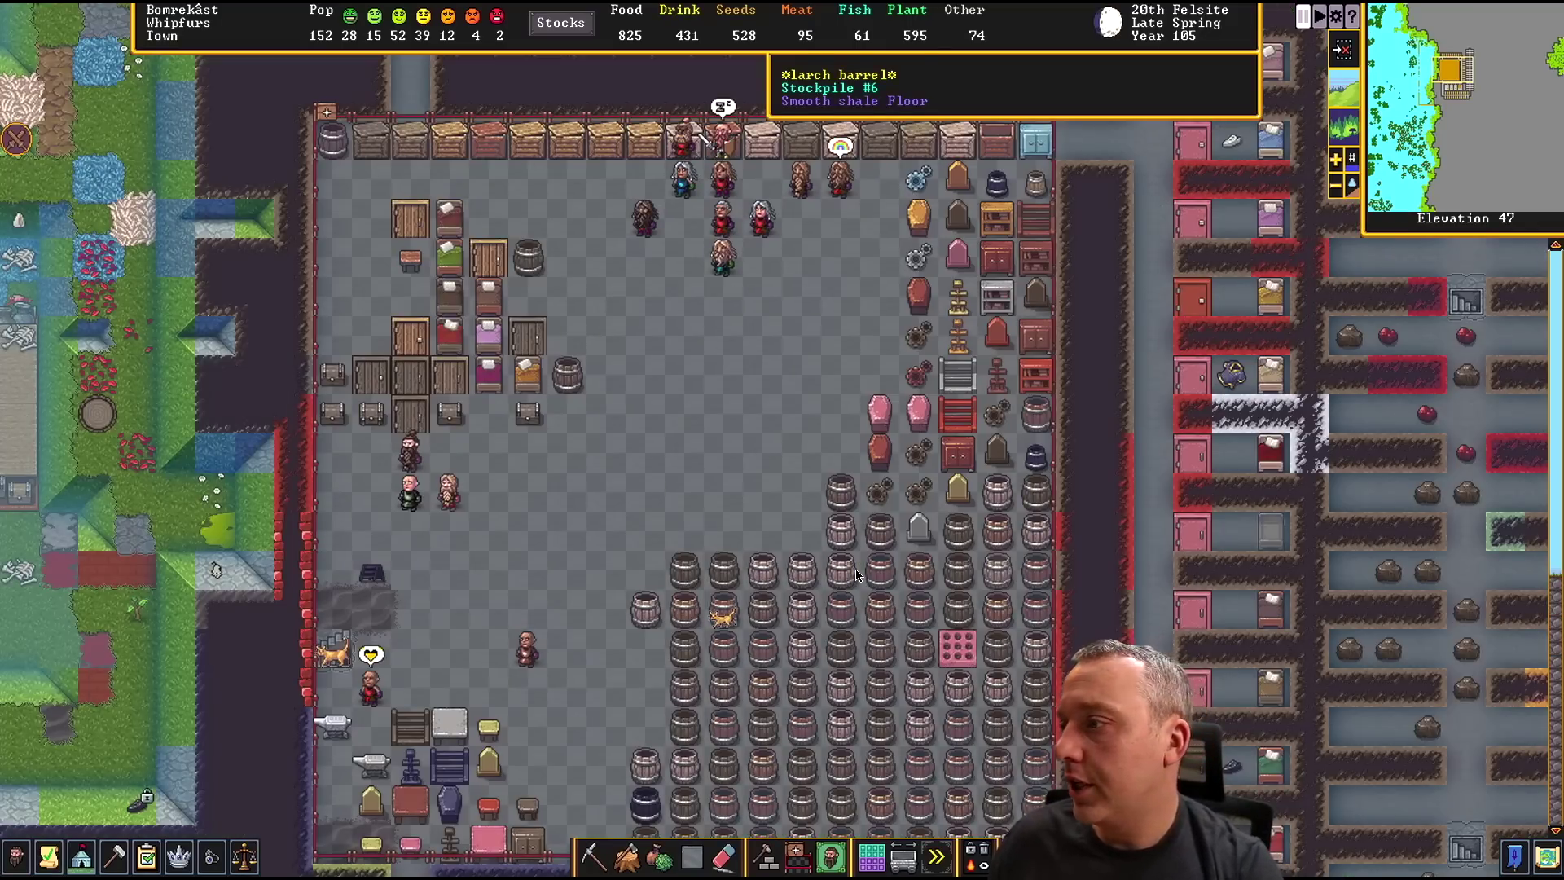
Pan across the bedrooms and stockpiles, then bring up the game menu with save options
{"action": "key", "text": "Down"}
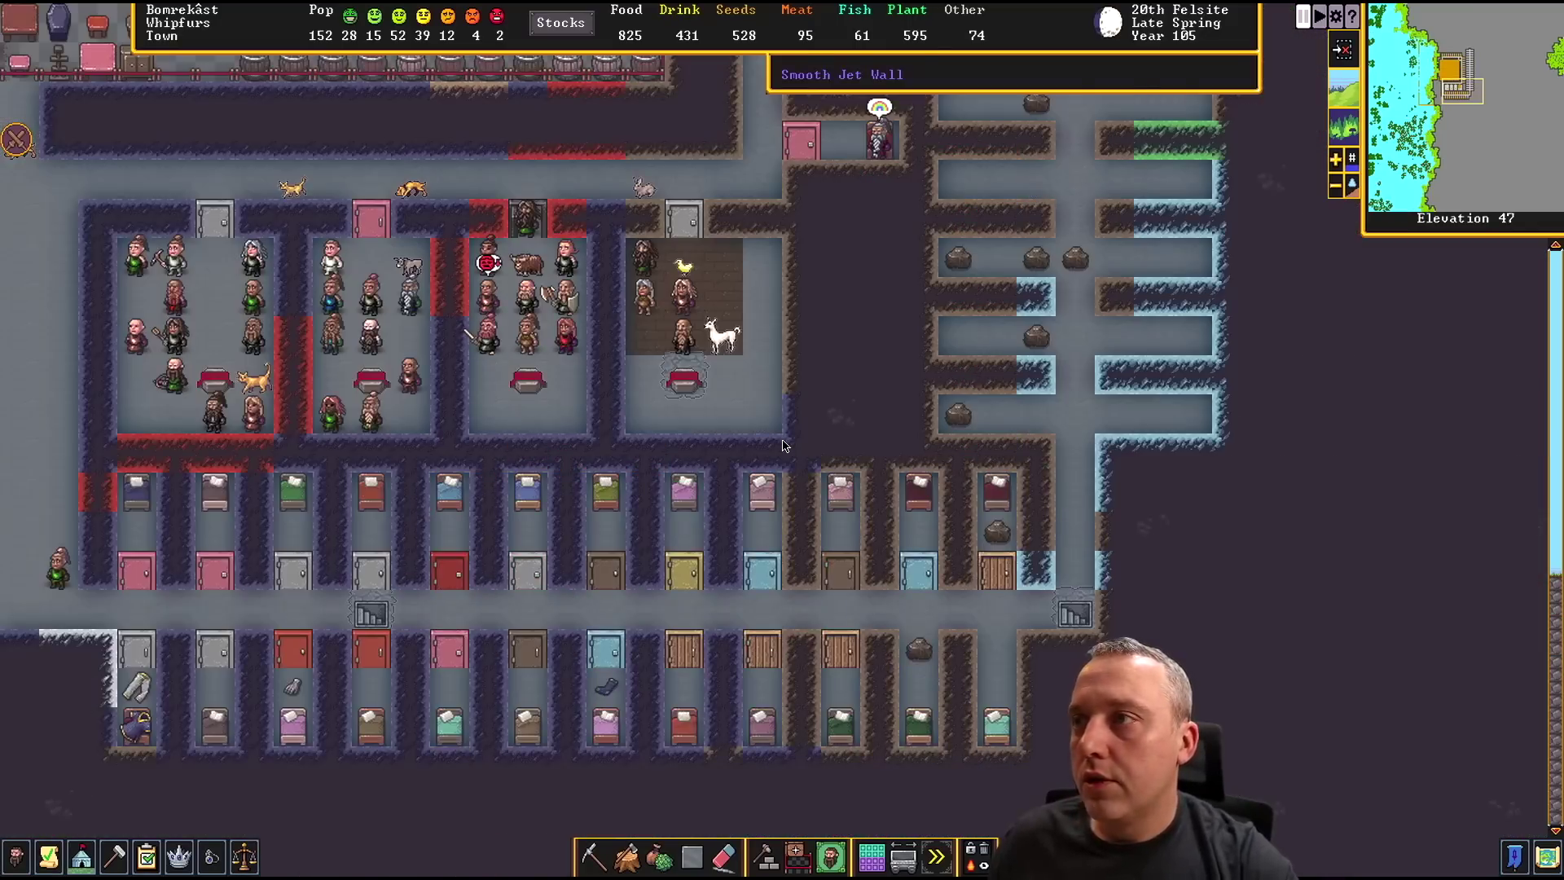
{"action": "scroll", "coordinate": [783, 444], "scroll_direction": "down", "scroll_amount": 1}
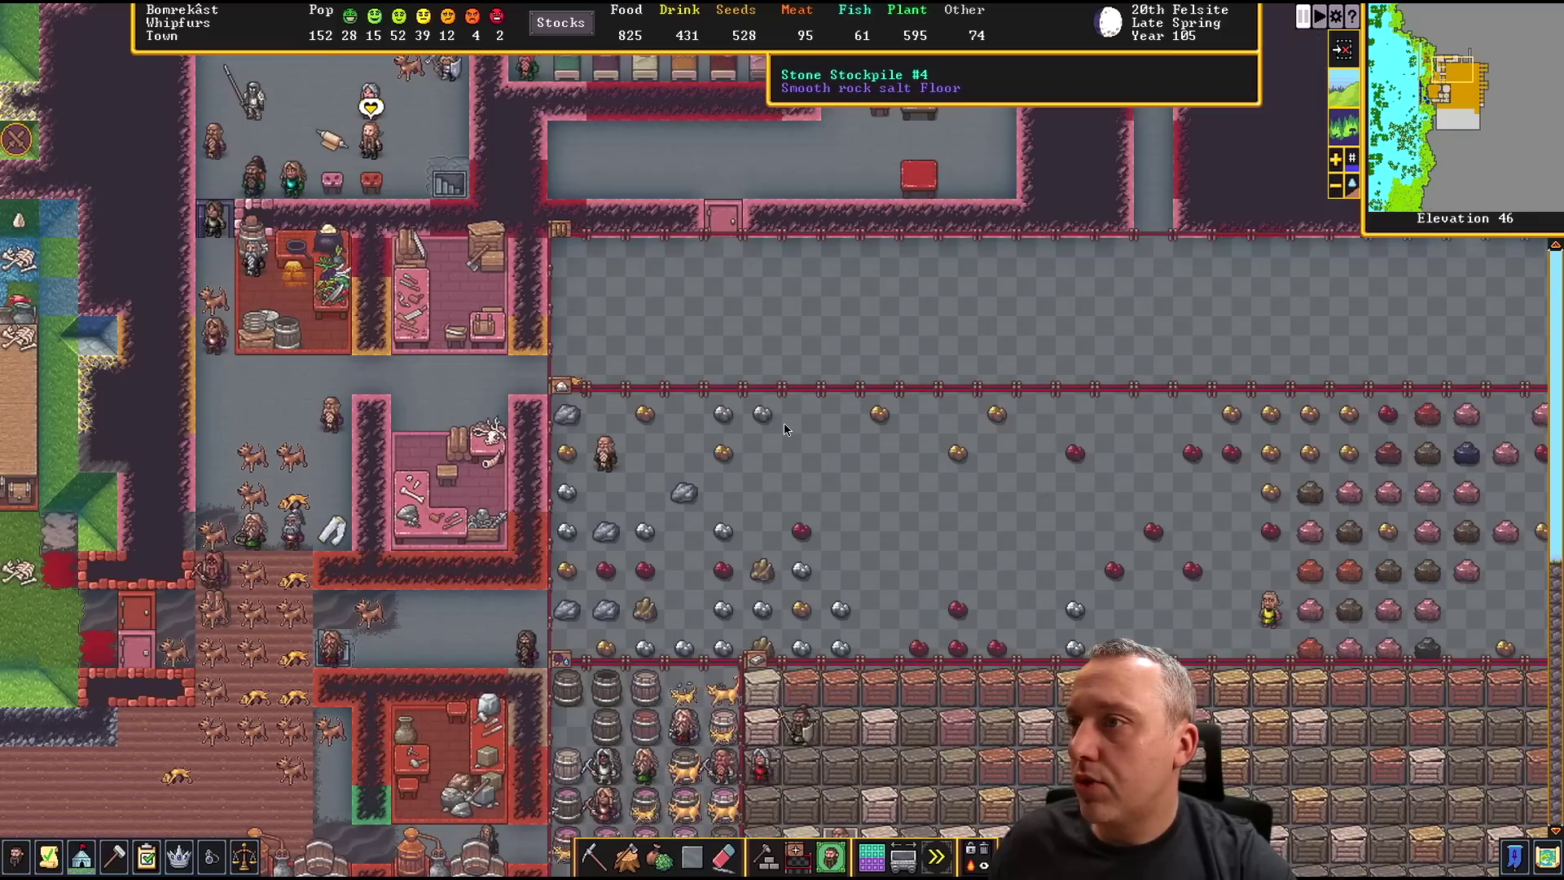
{"action": "scroll", "coordinate": [784, 430], "scroll_direction": "down", "scroll_amount": 2}
{"action": "key", "text": "Right"}
{"action": "key", "text": "Down"}
{"action": "scroll", "coordinate": [791, 427], "scroll_direction": "up", "scroll_amount": 2}
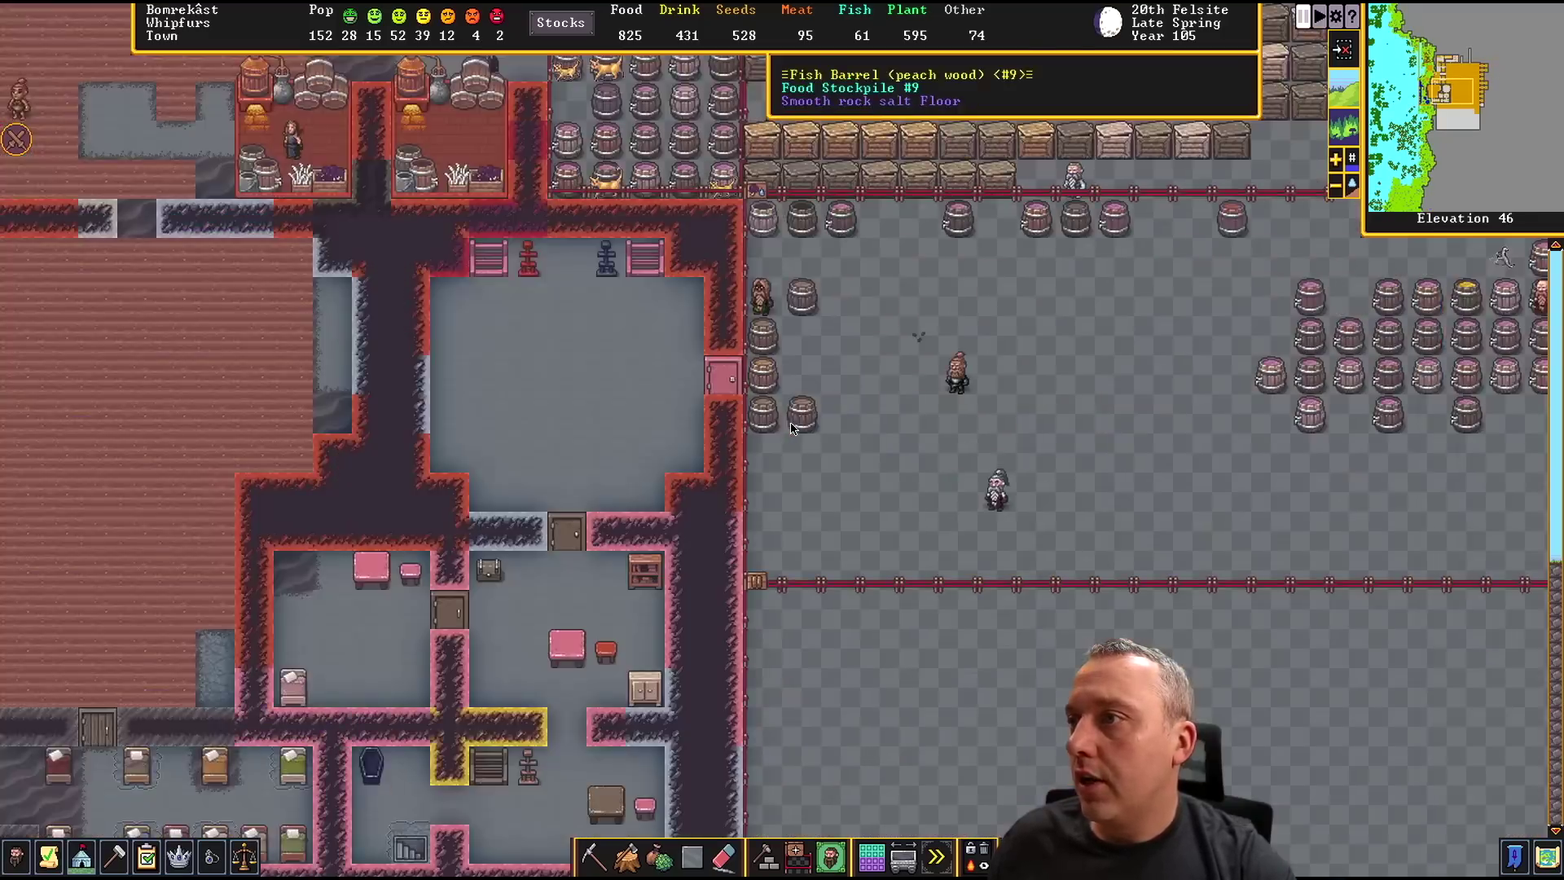
{"action": "scroll", "coordinate": [791, 425], "scroll_direction": "down", "scroll_amount": 3}
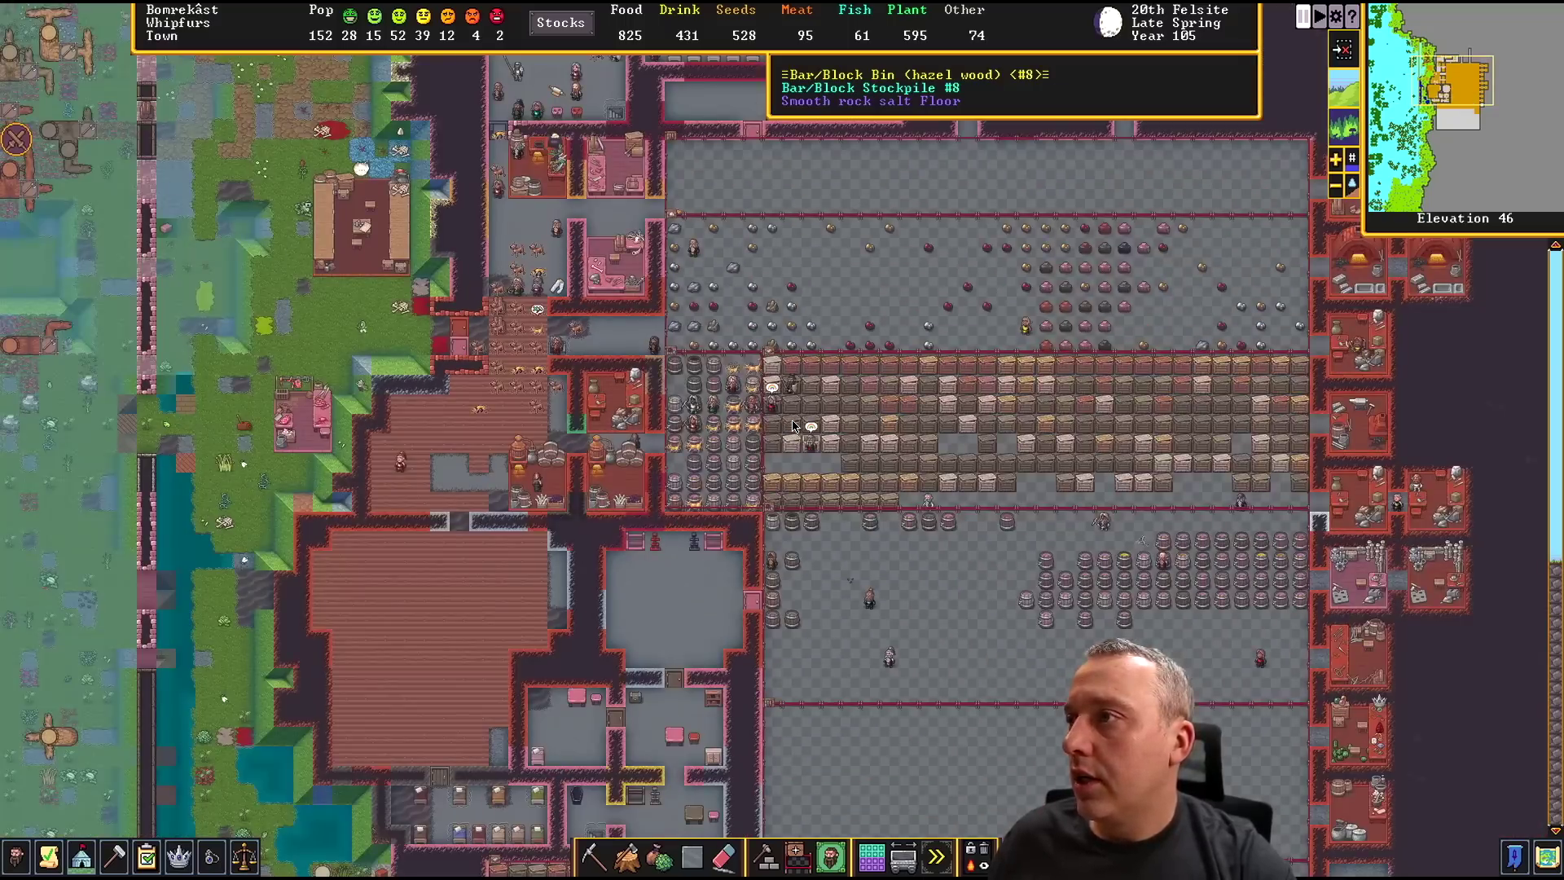
{"action": "key", "text": "Up"}
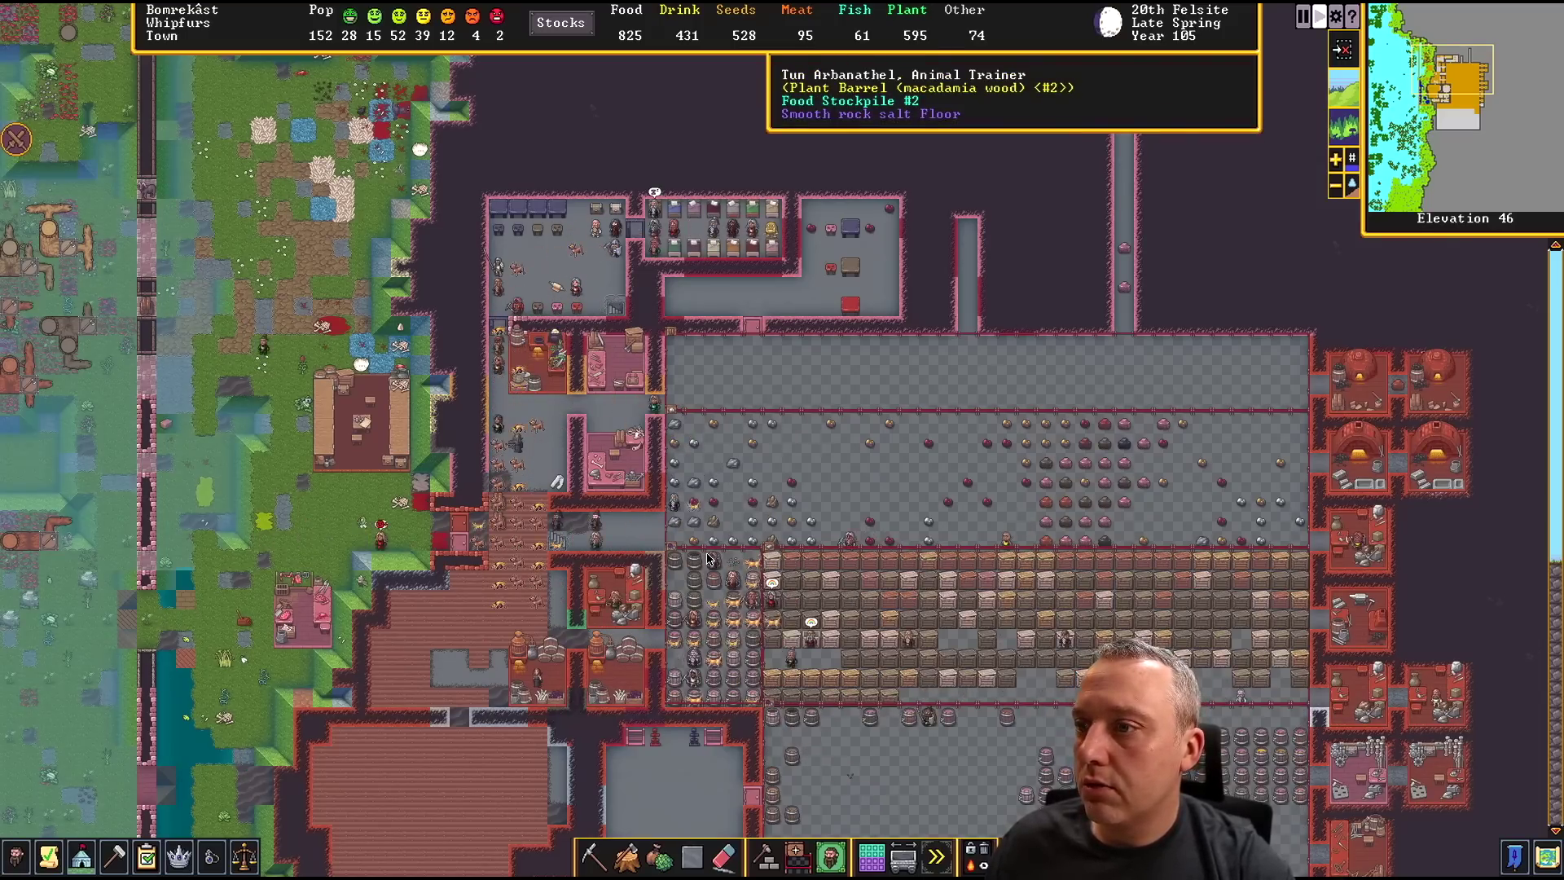
{"action": "key", "text": "Escape"}
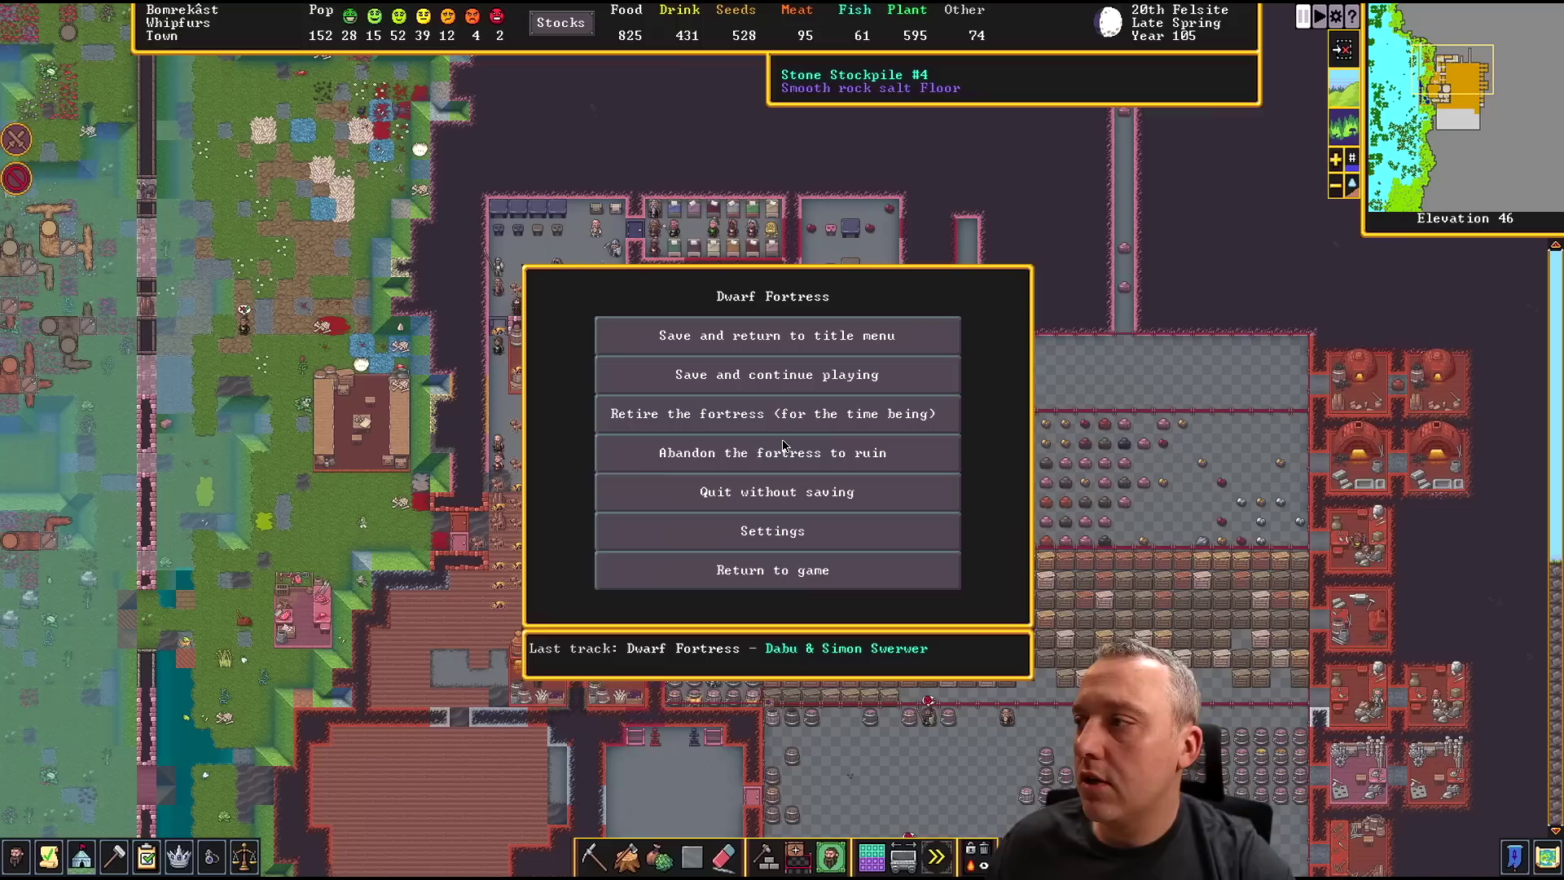
Save the fortress to its current timeline, then bring the running Dwarf Fortress back up in the Windows VM
{"action": "left_click", "coordinate": [772, 341]}
{"action": "left_click", "coordinate": [782, 397]}
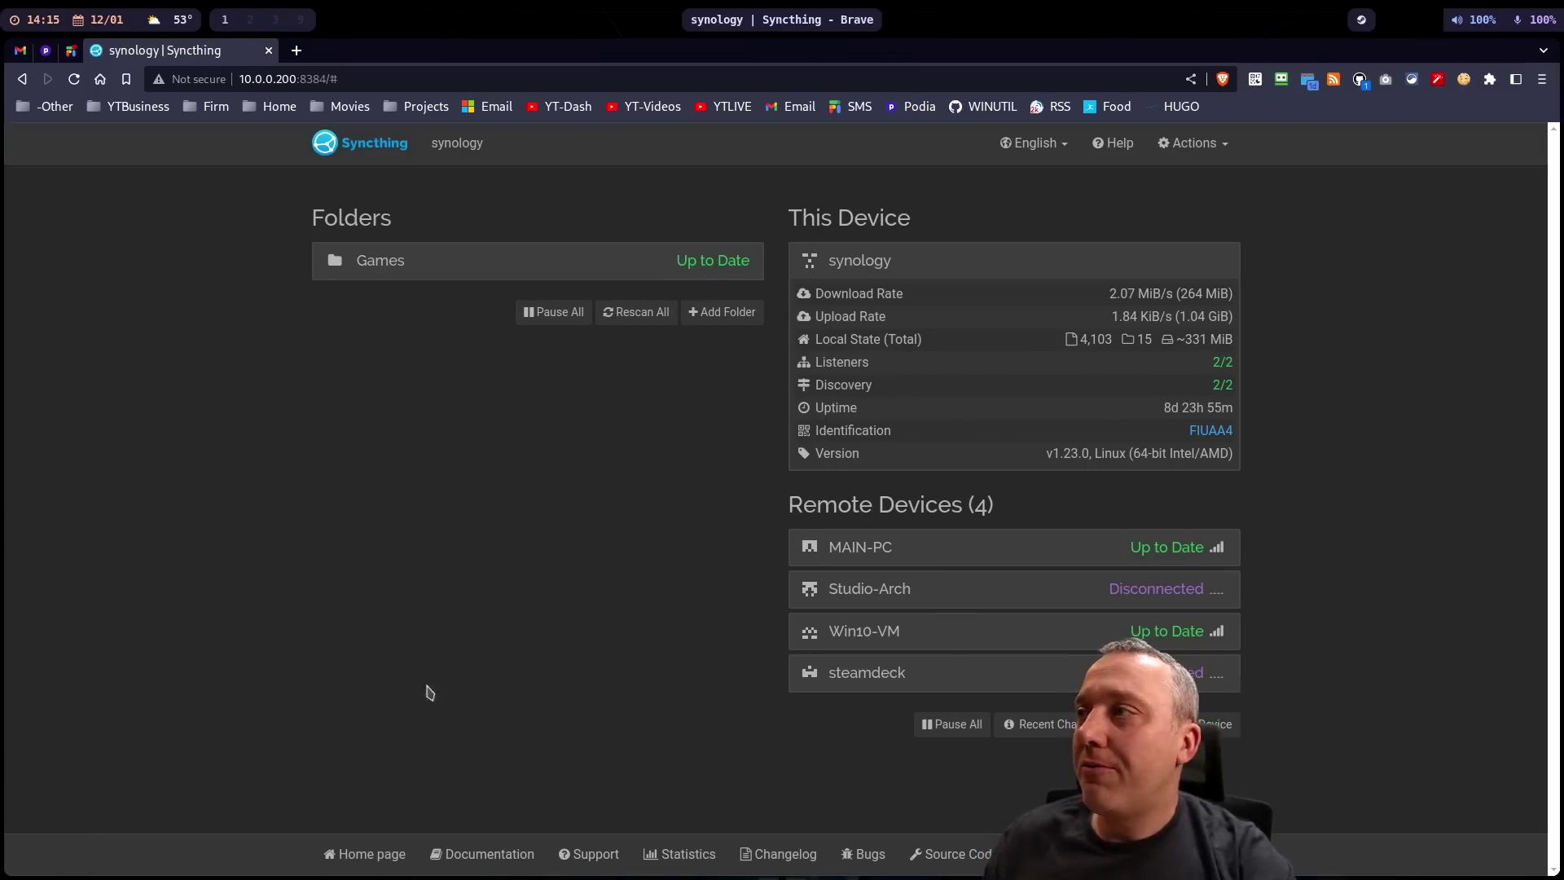
{"action": "key", "text": "super+2"}
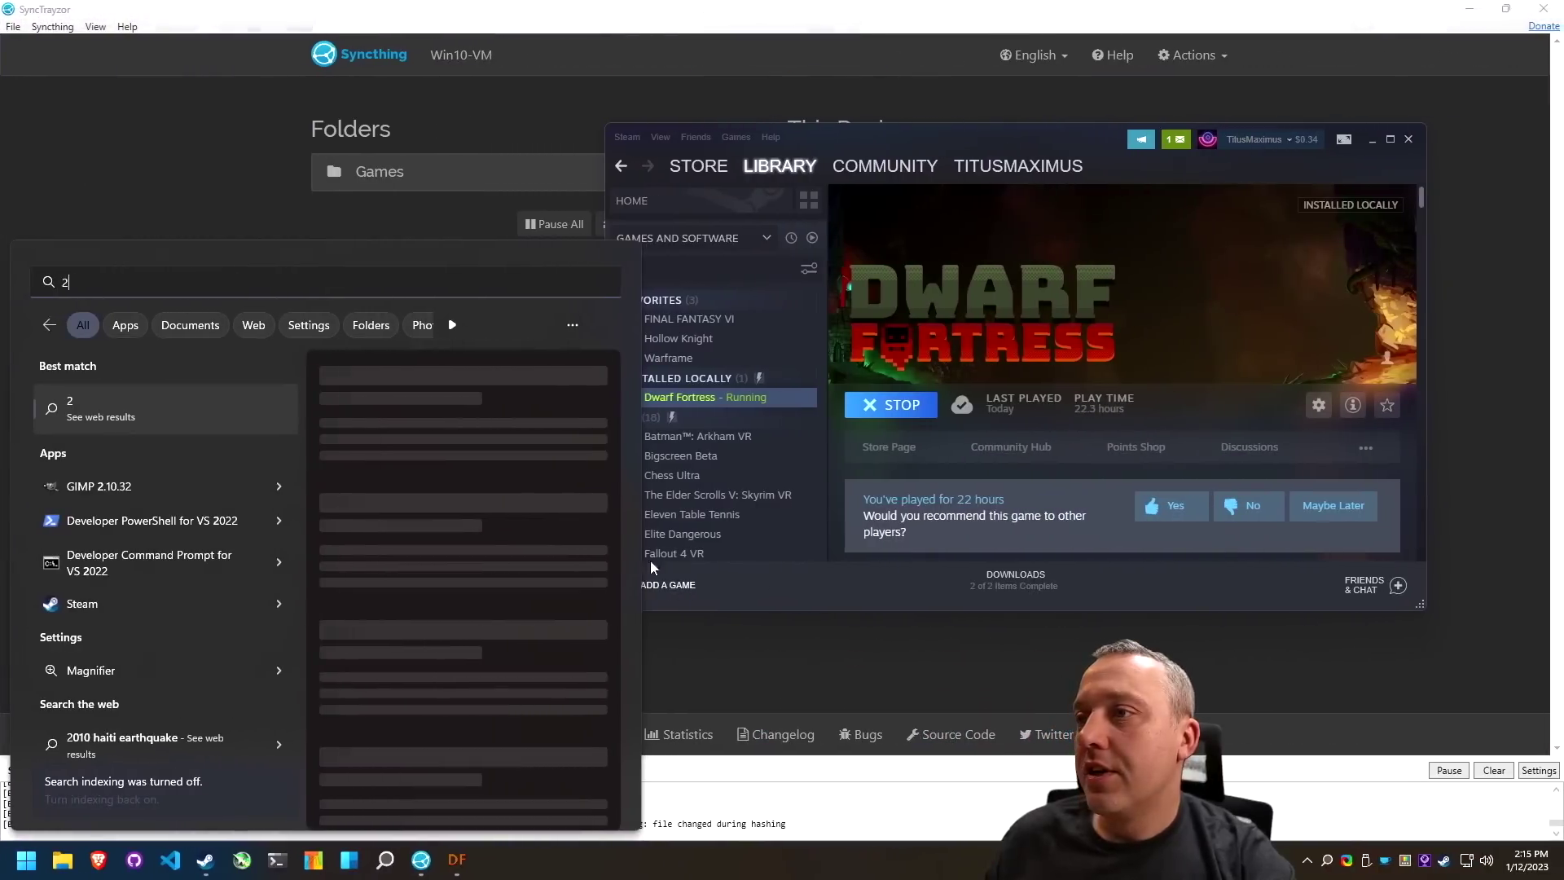
{"action": "left_click", "coordinate": [957, 139]}
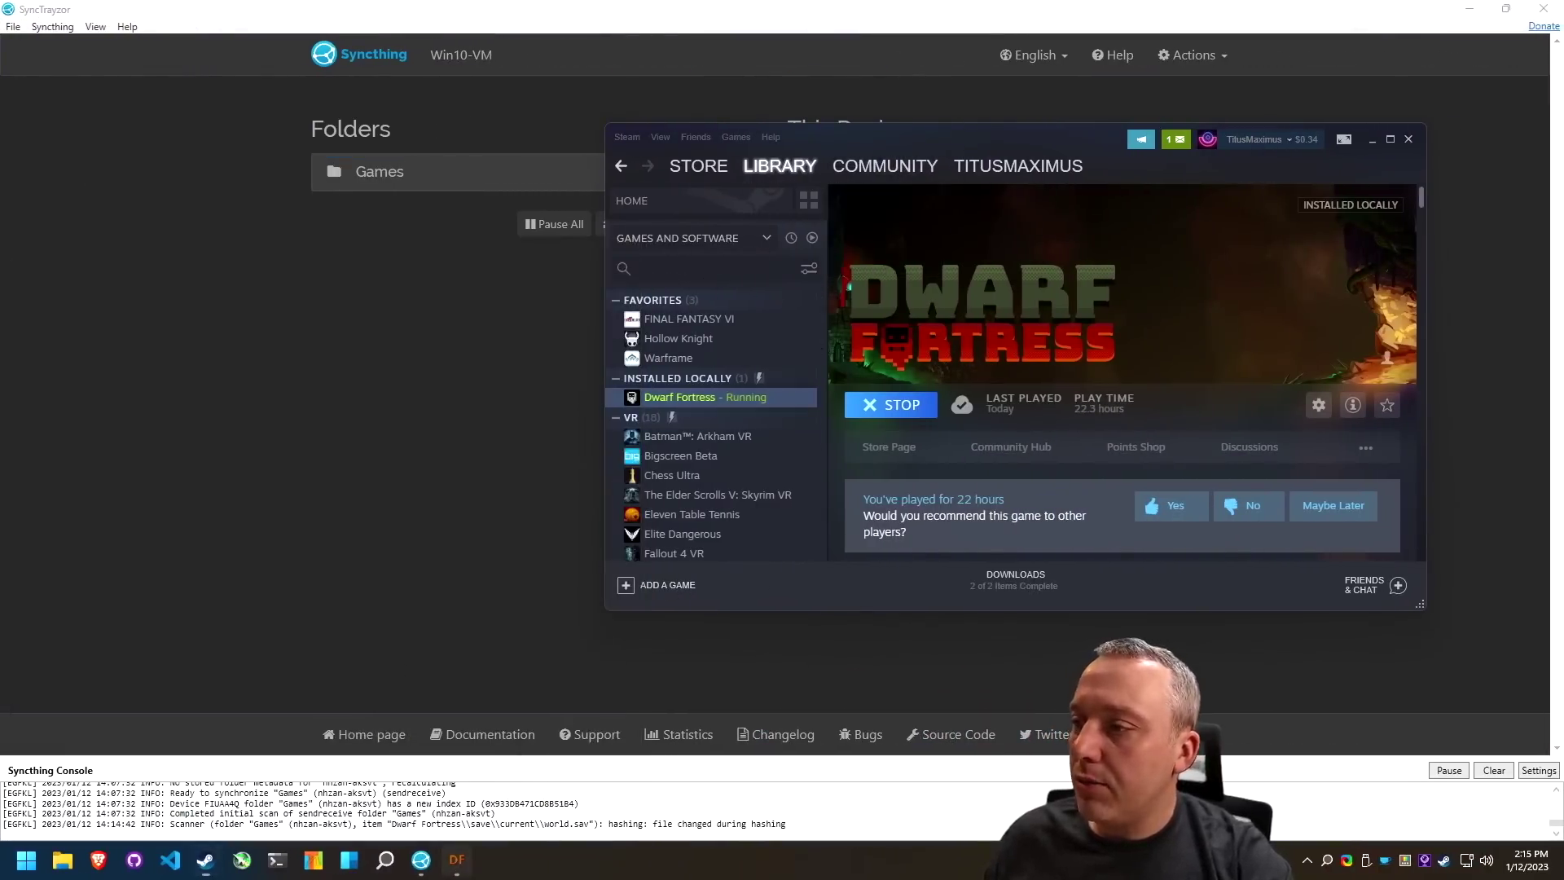
{"action": "left_click", "coordinate": [457, 860]}
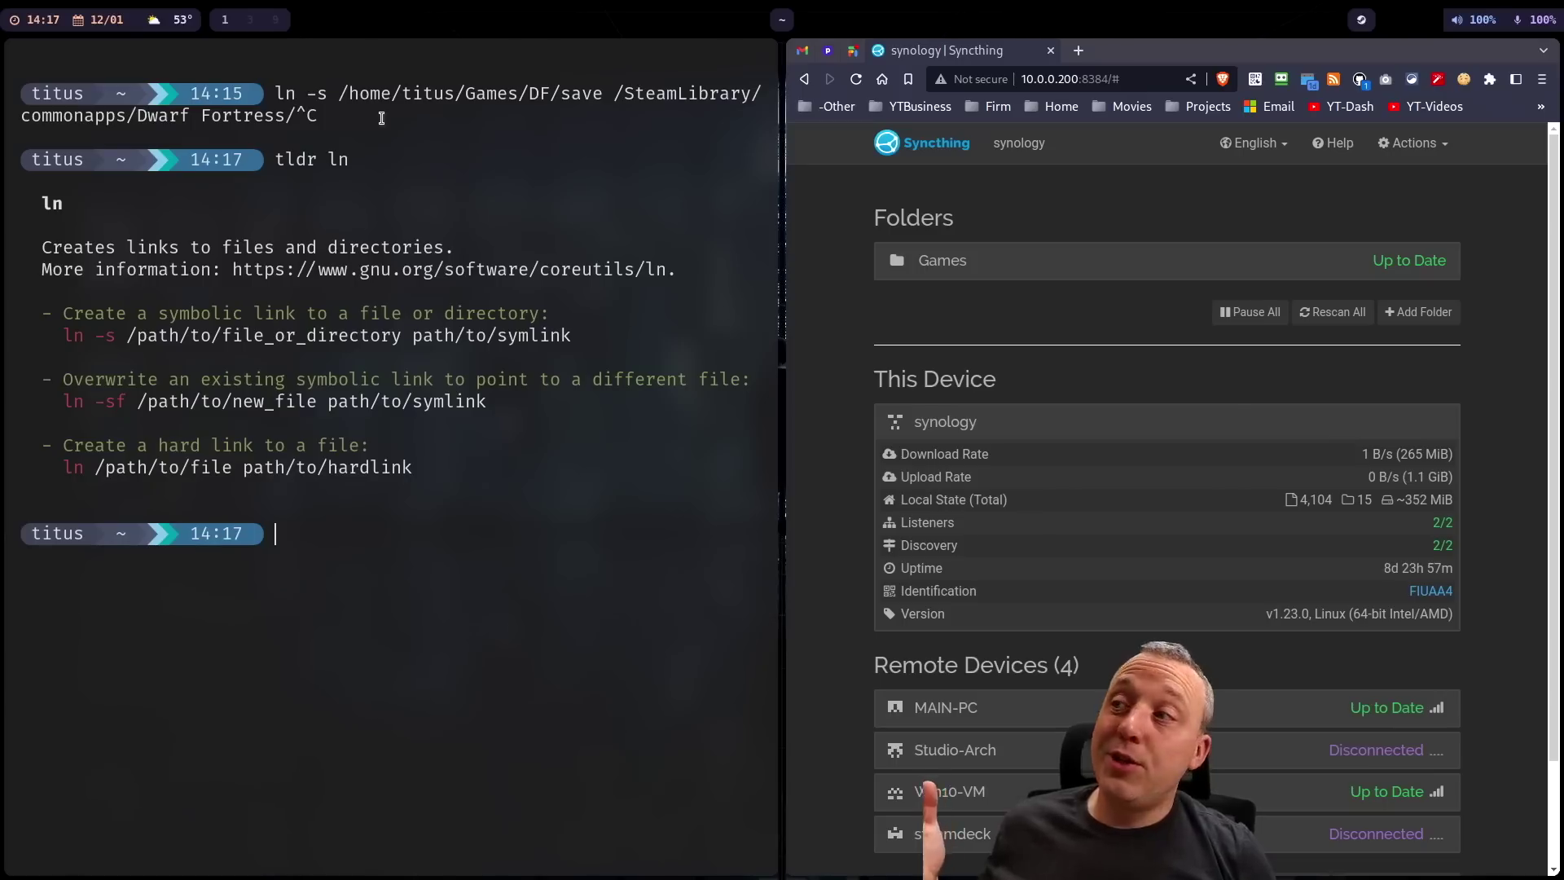